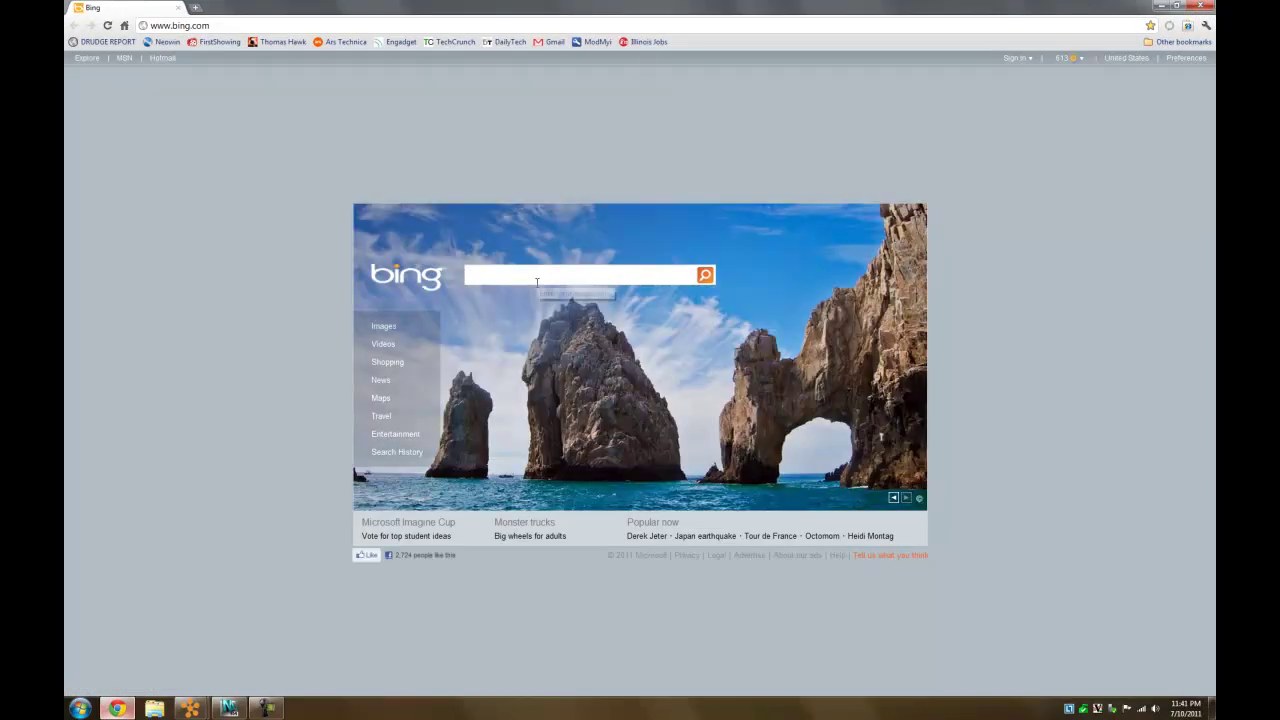
# Step: Search Bing for "20th century fox logo" and examine the image results for reference pictures
pyautogui.write('20th')
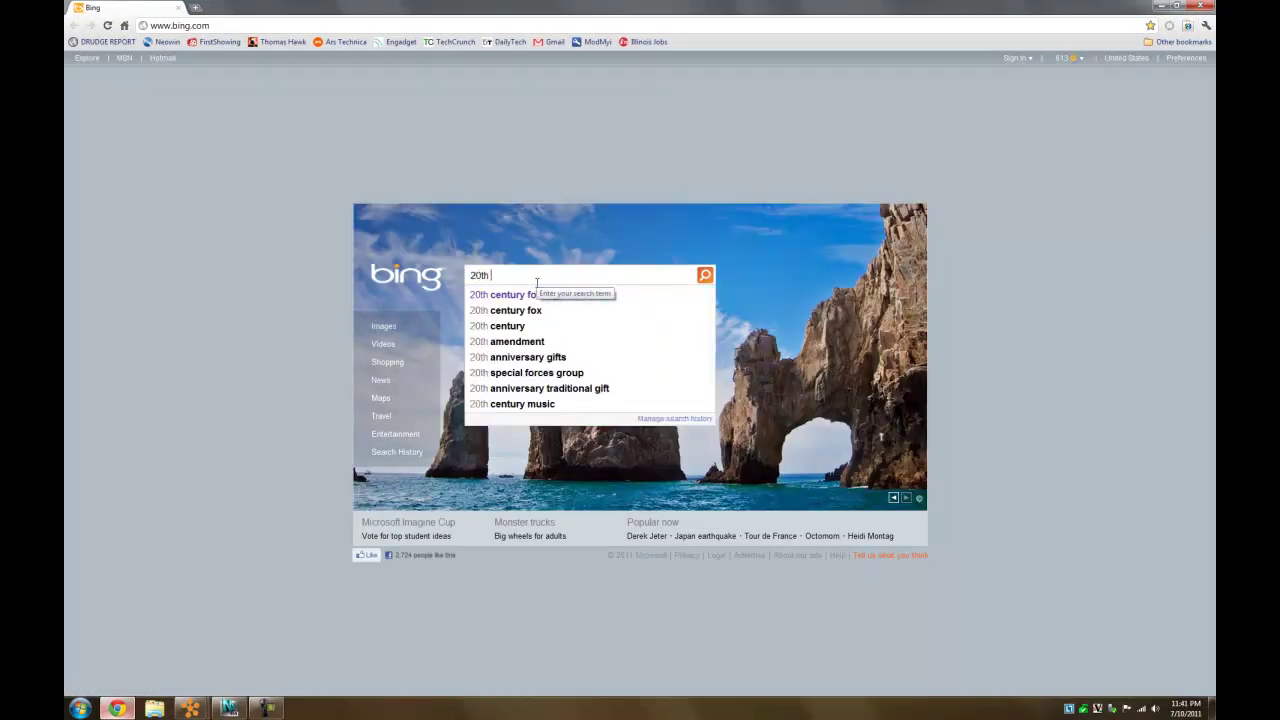
pyautogui.click(505, 294)
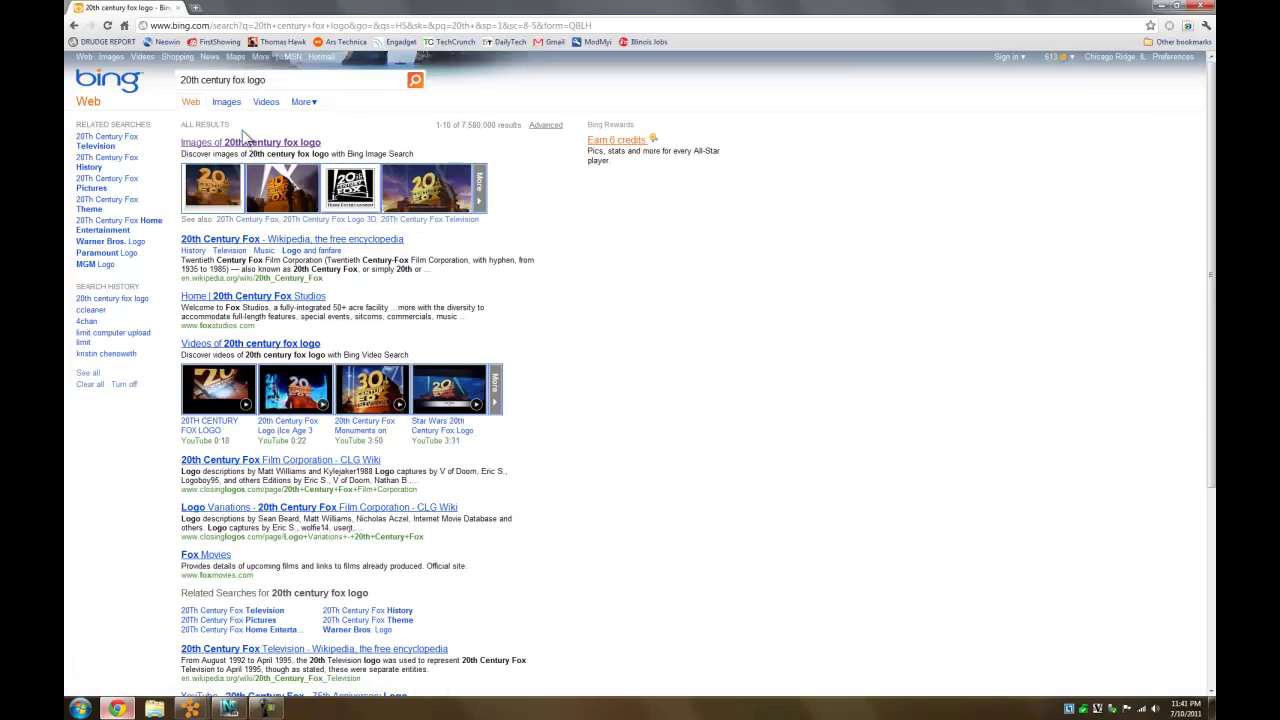
pyautogui.click(247, 142)
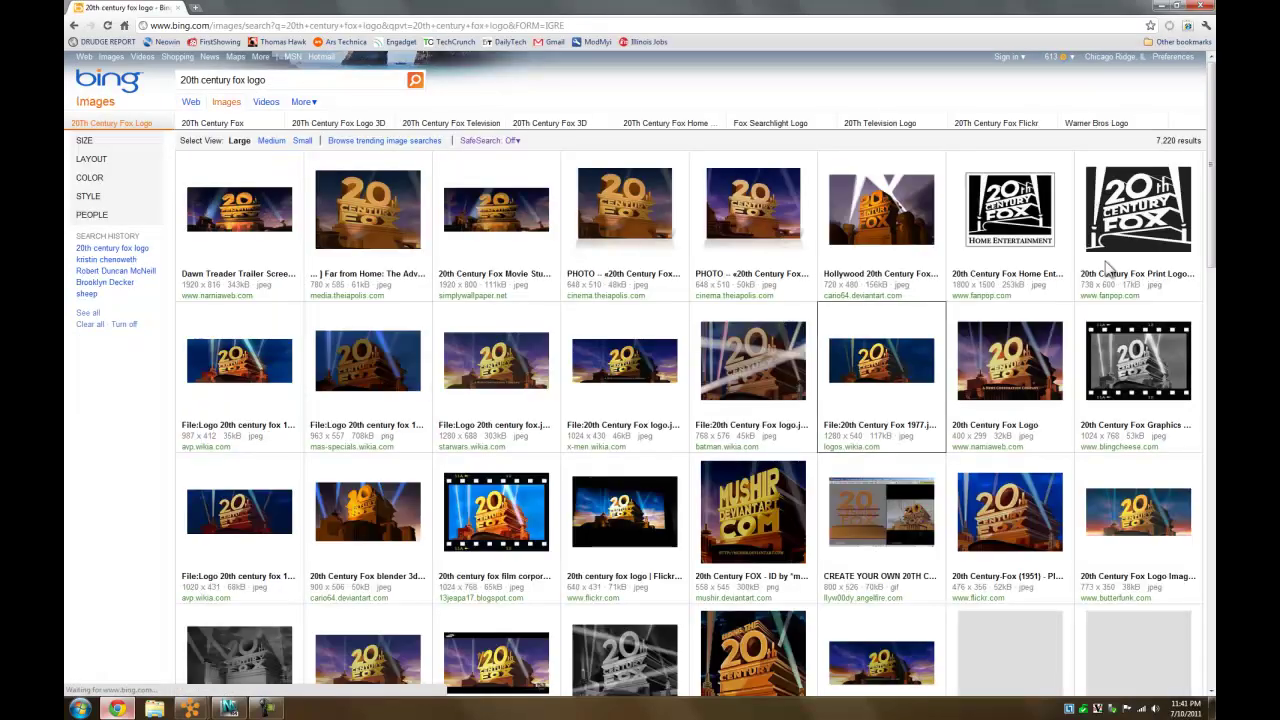
pyautogui.moveTo(717, 487)
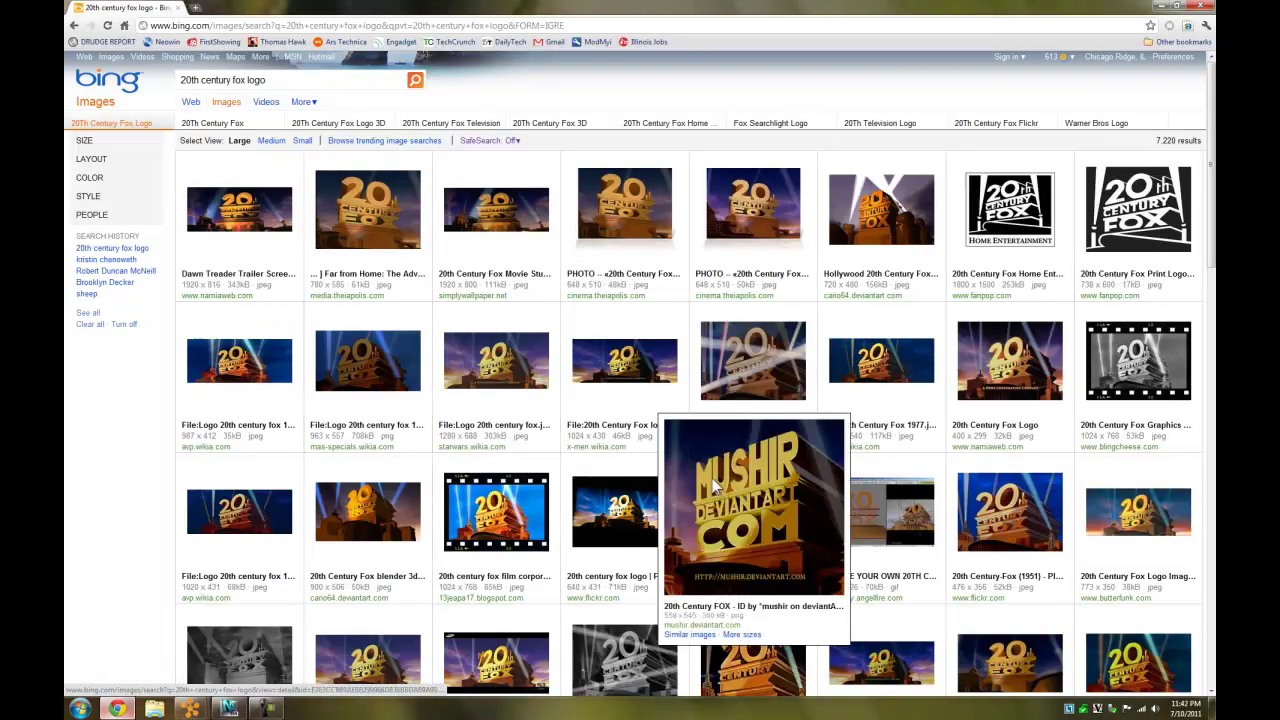
pyautogui.moveTo(660, 518)
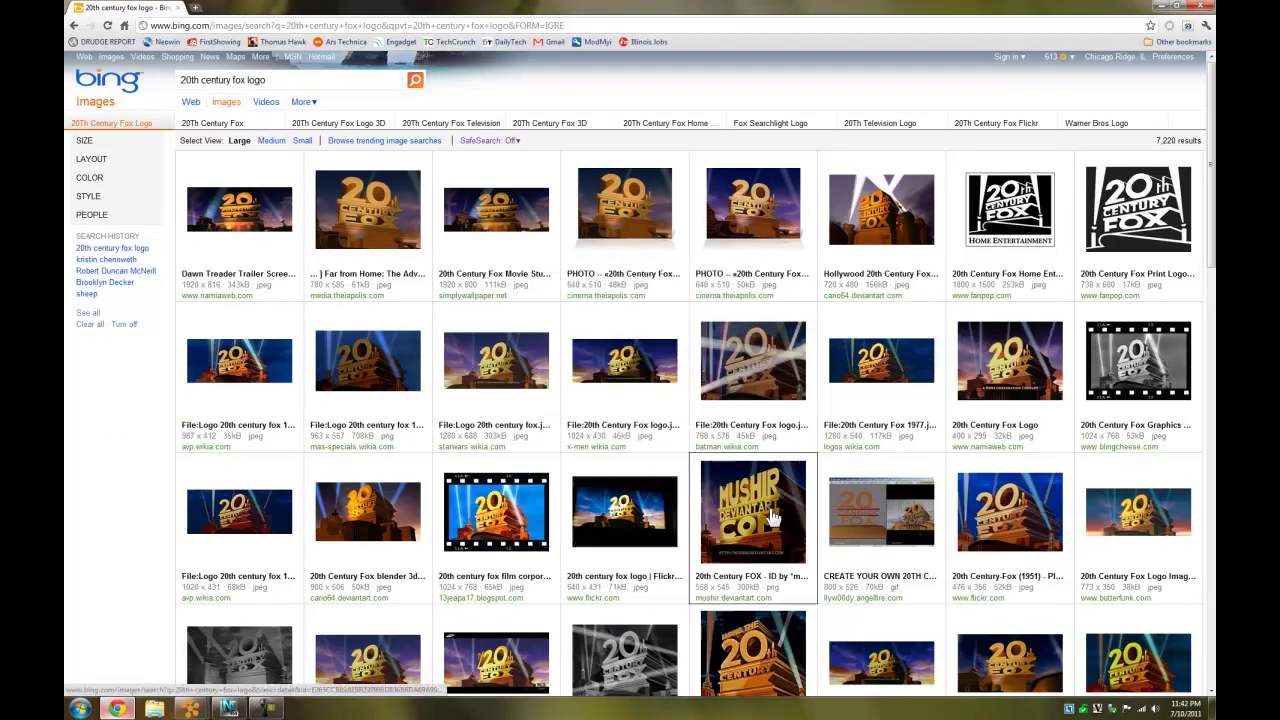
pyautogui.moveTo(757, 474)
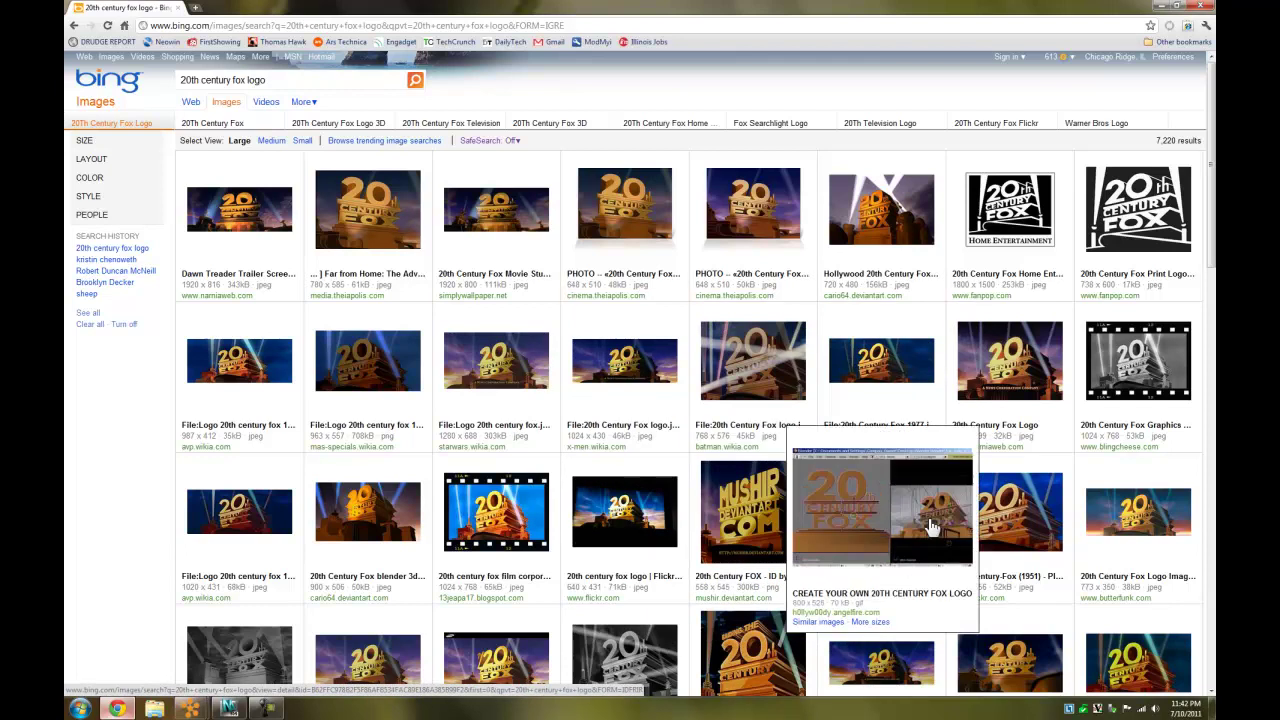
pyautogui.moveTo(635, 370)
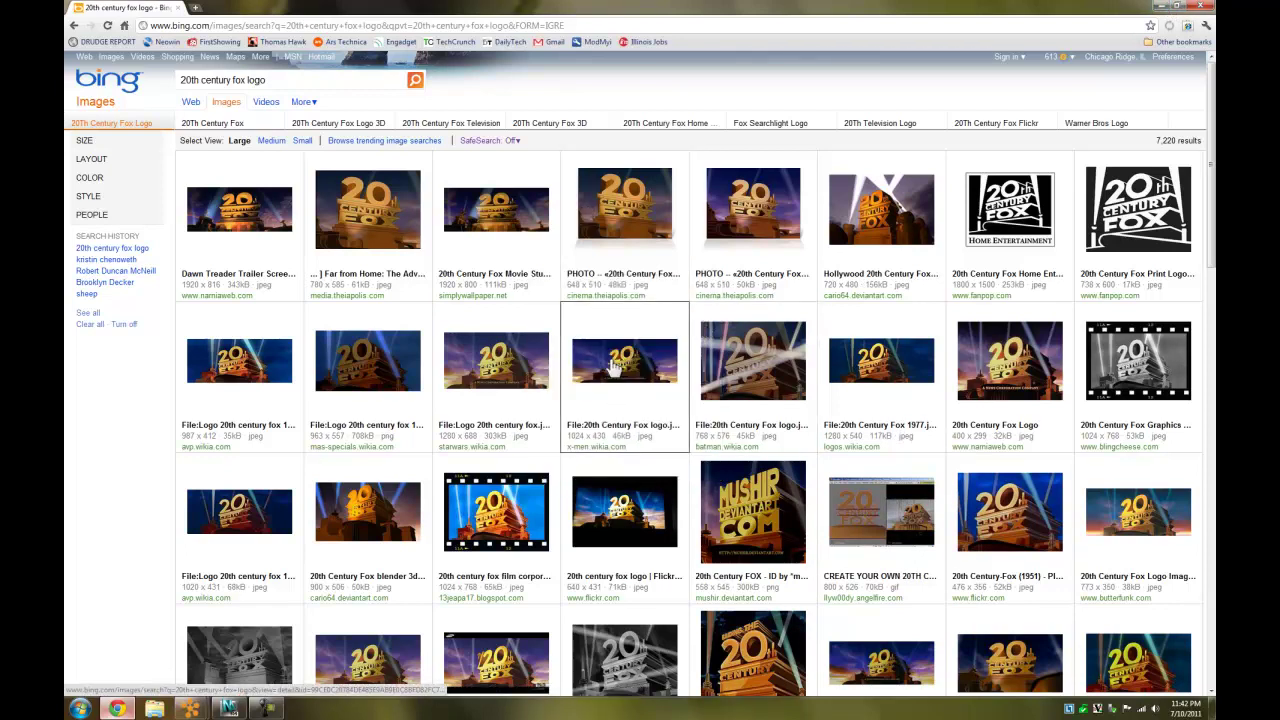
# Step: Switch to 3ds Max Design and activate the Box primitive tool in the Perspective view
pyautogui.click(1160, 6)
pyautogui.click(229, 708)
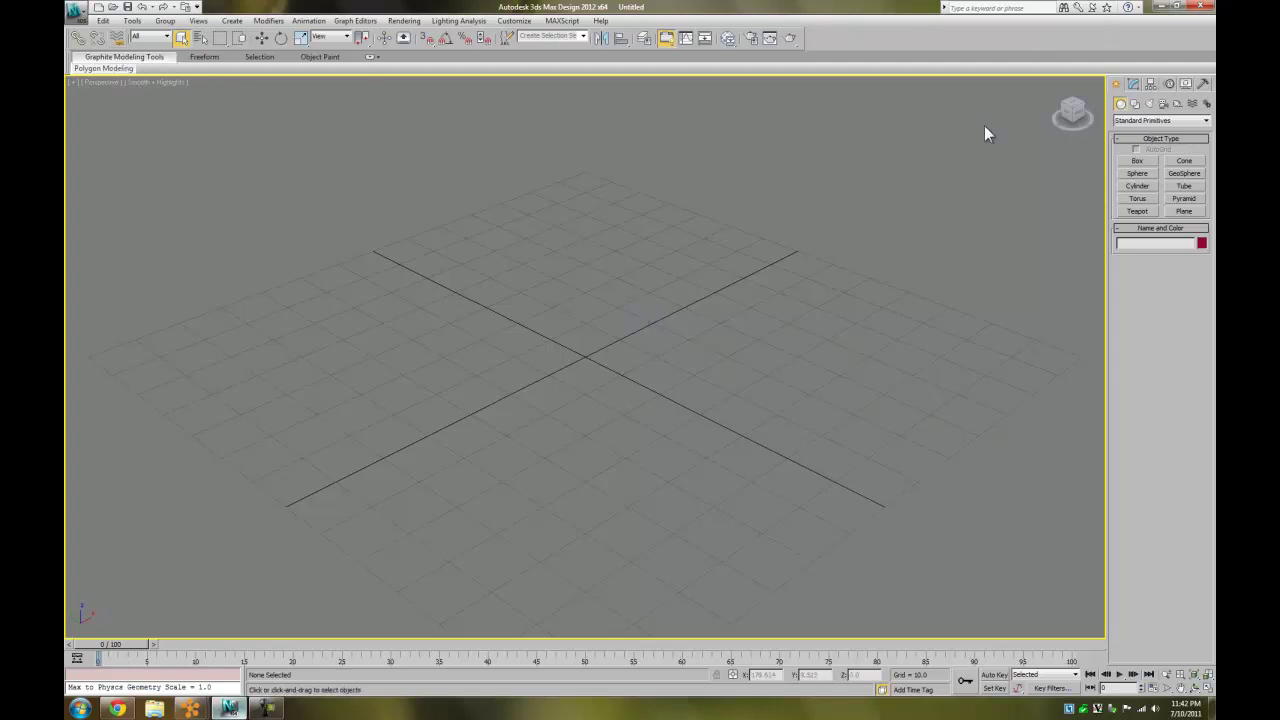
pyautogui.click(1203, 688)
pyautogui.moveTo(571, 368)
pyautogui.mouseDown()
pyautogui.moveTo(617, 342)
pyautogui.moveTo(574, 369)
pyautogui.mouseUp()
pyautogui.rightClick(572, 372)
pyautogui.click(1141, 163)
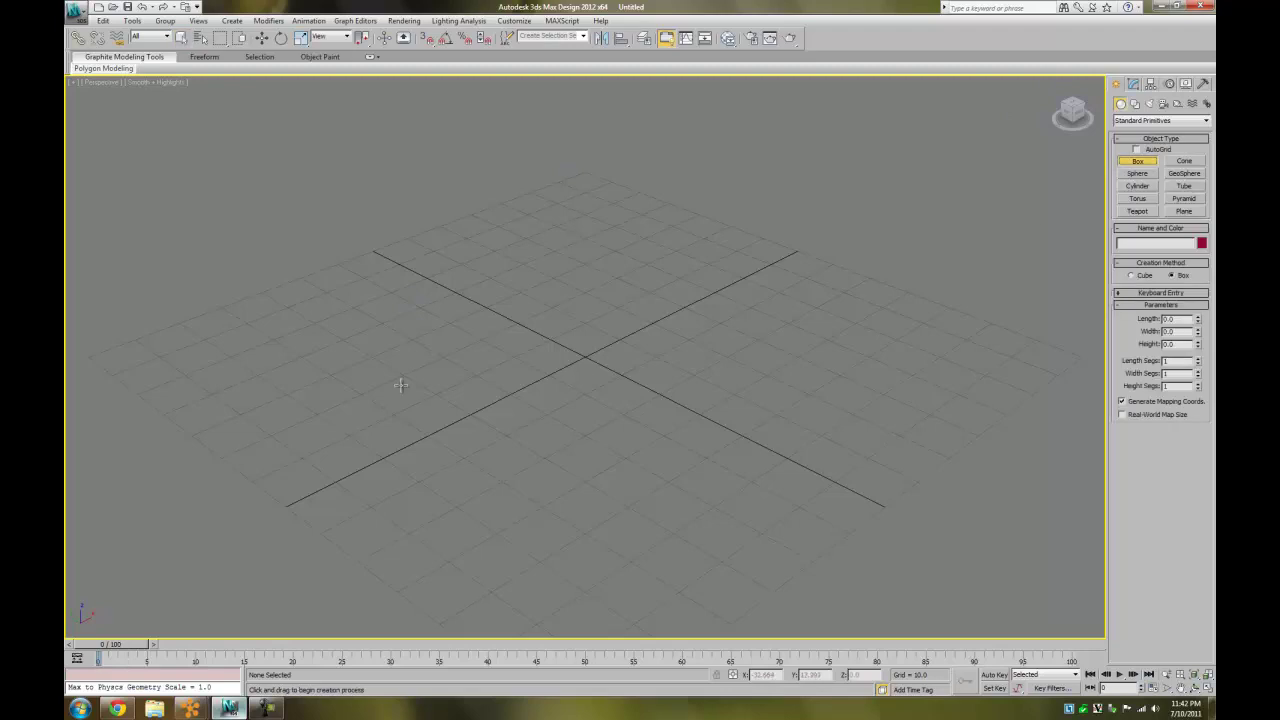
# Step: Switch to the browser and open the source page of The Pagemaster's 20th Century Fox logo photo to view it larger
pyautogui.click(117, 708)
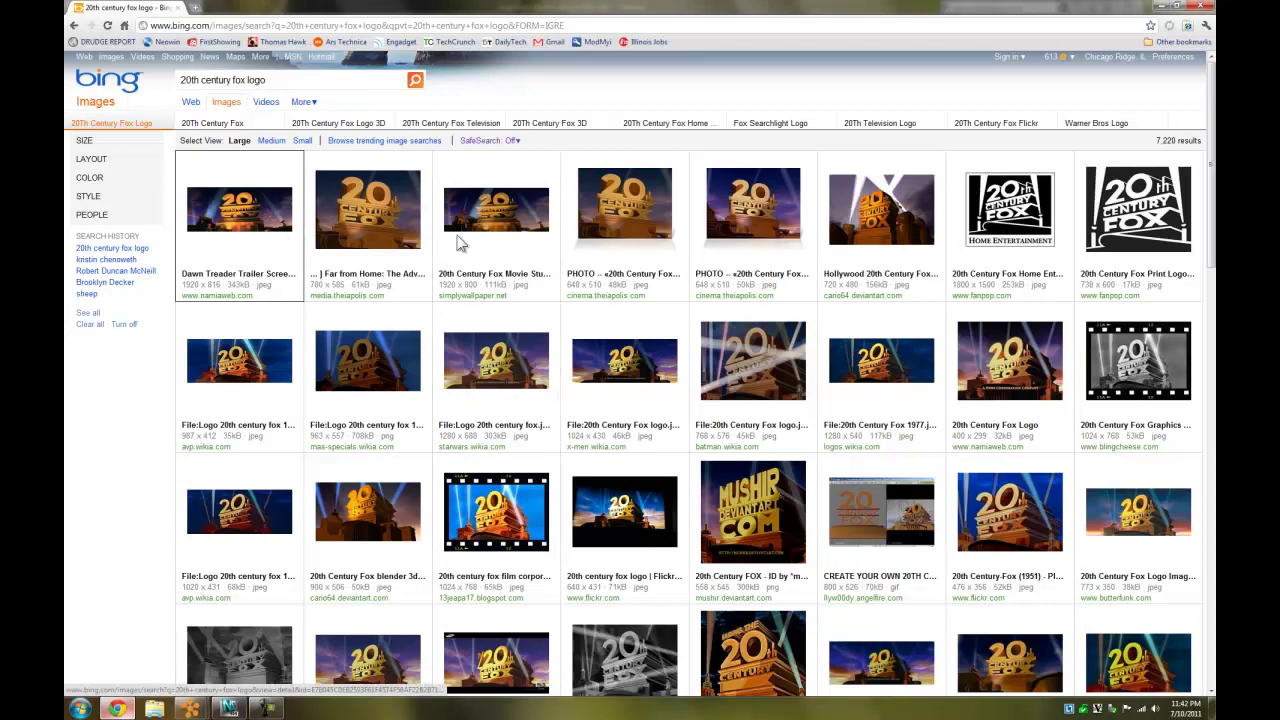
pyautogui.moveTo(740, 250)
pyautogui.click(808, 229)
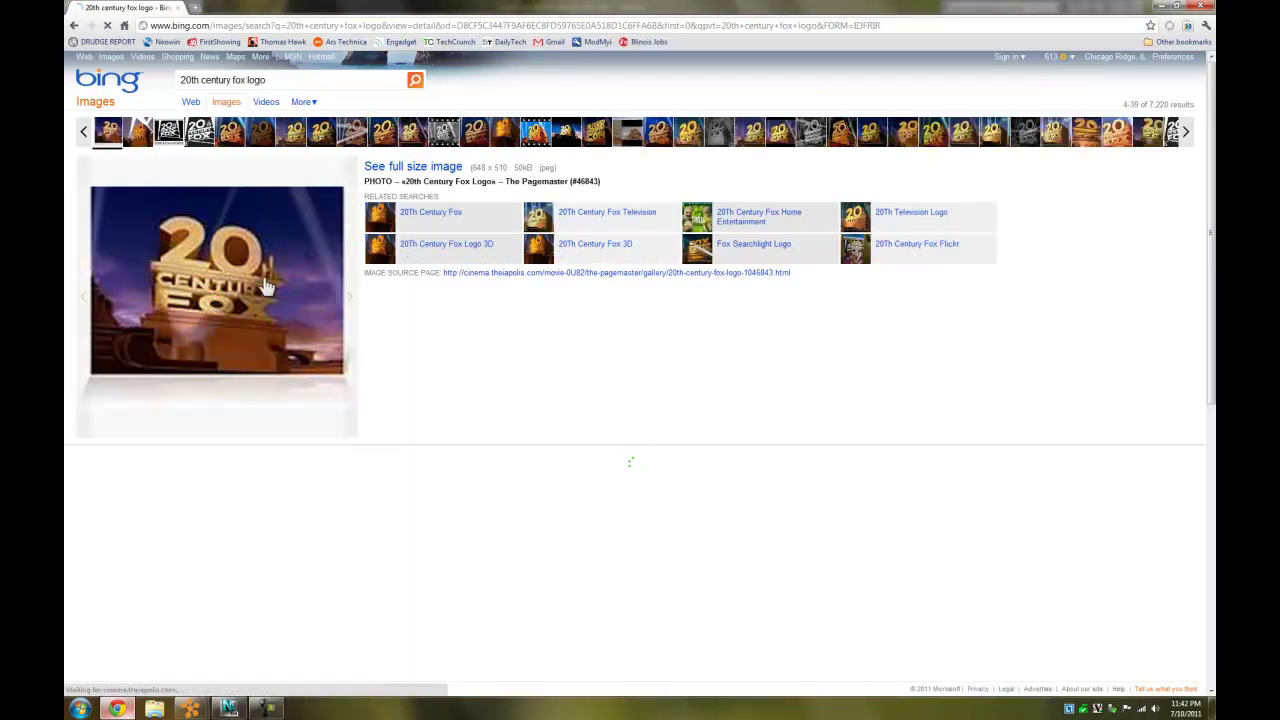
pyautogui.click(193, 302)
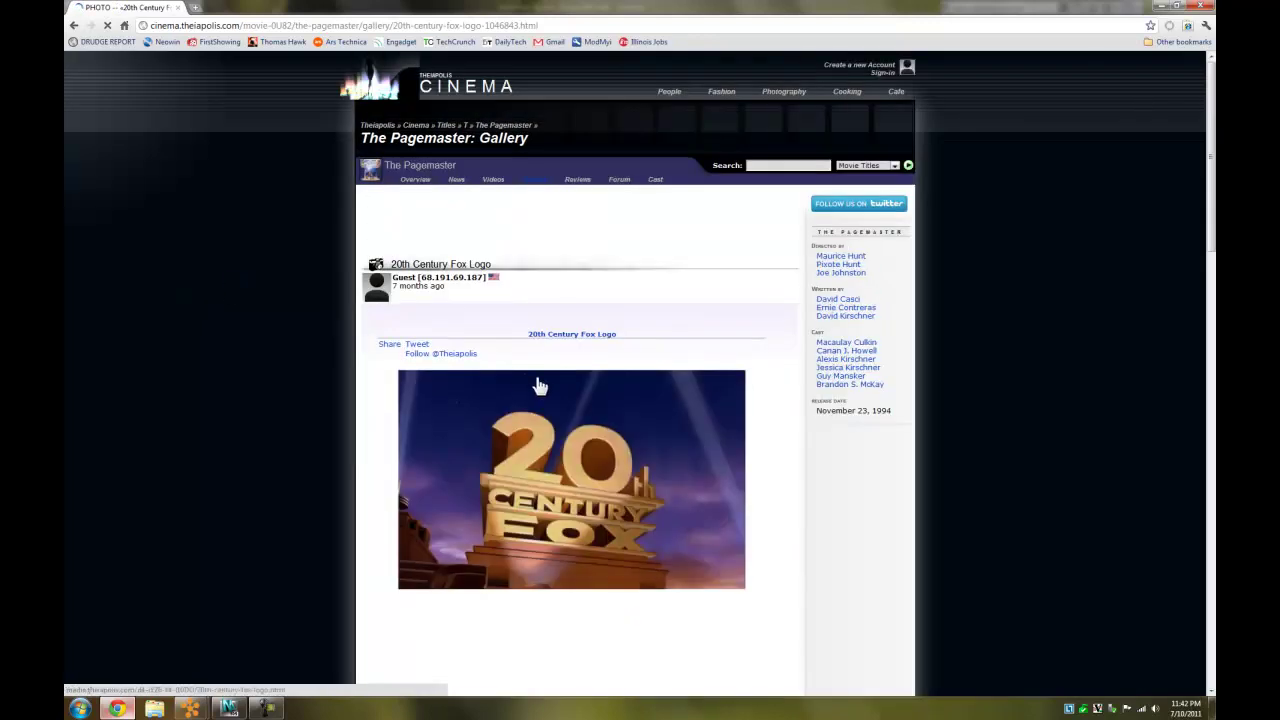
pyautogui.scroll(-1, 1136, 431)
pyautogui.scroll(-2, 1136, 437)
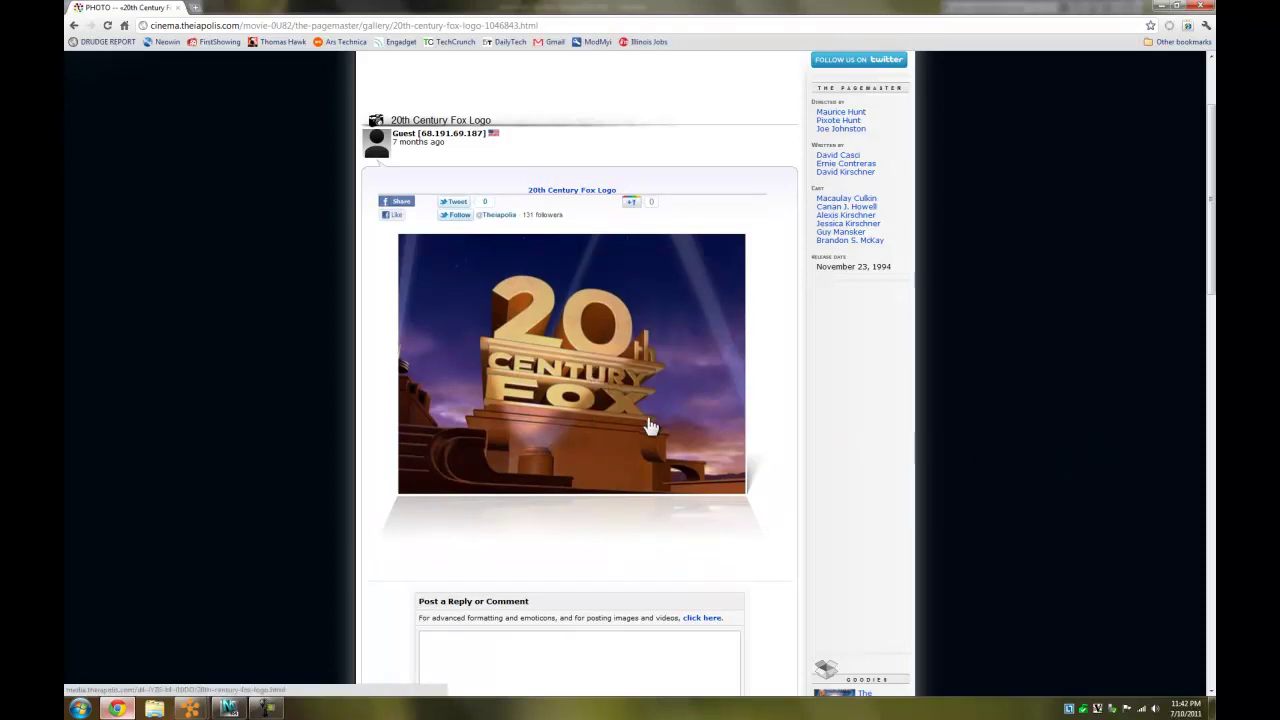
# Step: Switch back to 3ds Max Design and draw a box about 12.7 units high across the middle of the grid
pyautogui.click(1161, 6)
pyautogui.click(1140, 162)
pyautogui.moveTo(376, 383); pyautogui.dragTo(765, 325)
pyautogui.click(768, 270)
# Step: Set the box's length to 40, width to 60 and height to 20
pyautogui.doubleClick(1179, 319)
pyautogui.write('40')
pyautogui.press('Tab')
pyautogui.write('80')
pyautogui.press('Return')
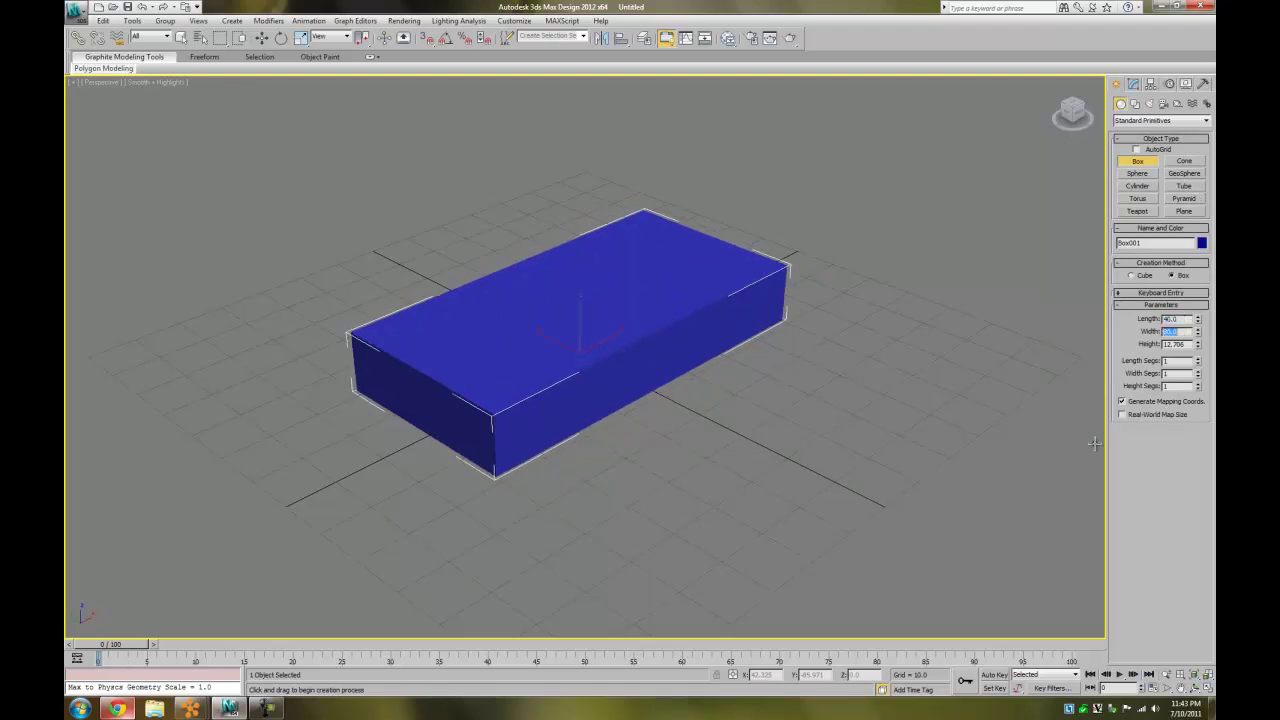
pyautogui.write('70')
pyautogui.press('Return')
pyautogui.write('60')
pyautogui.press('Return')
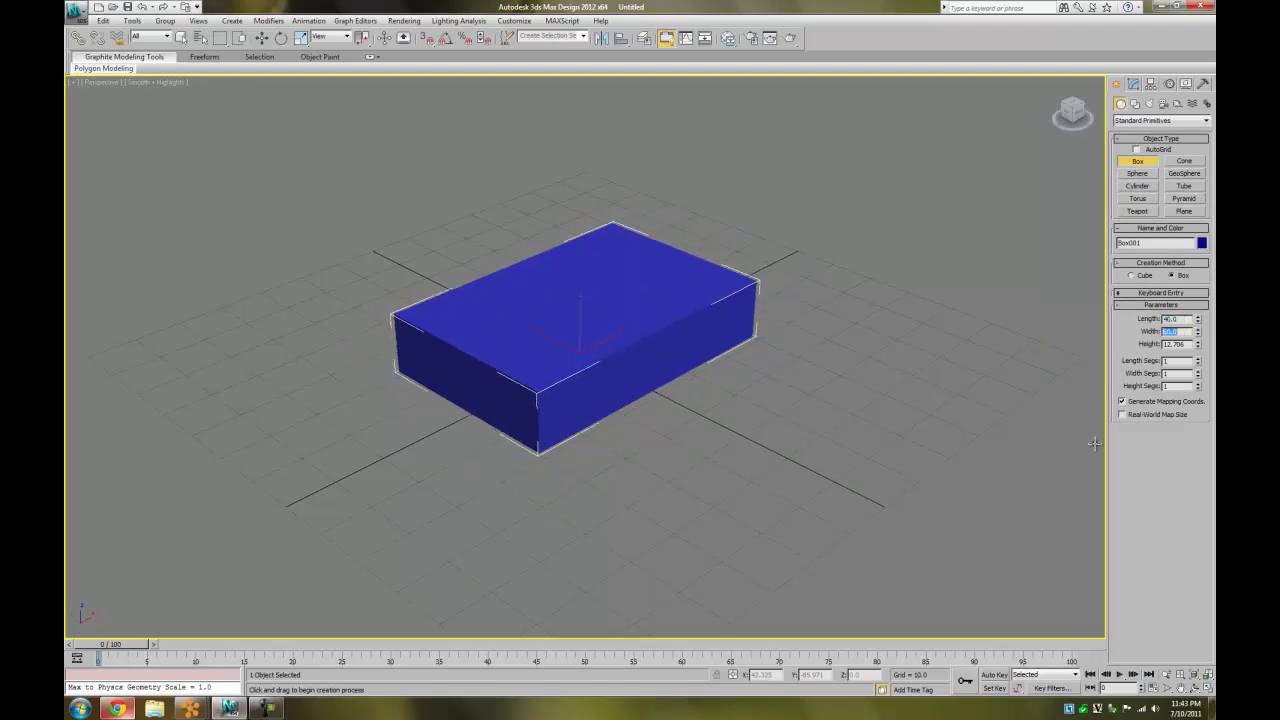
pyautogui.write('10')
pyautogui.press('Return')
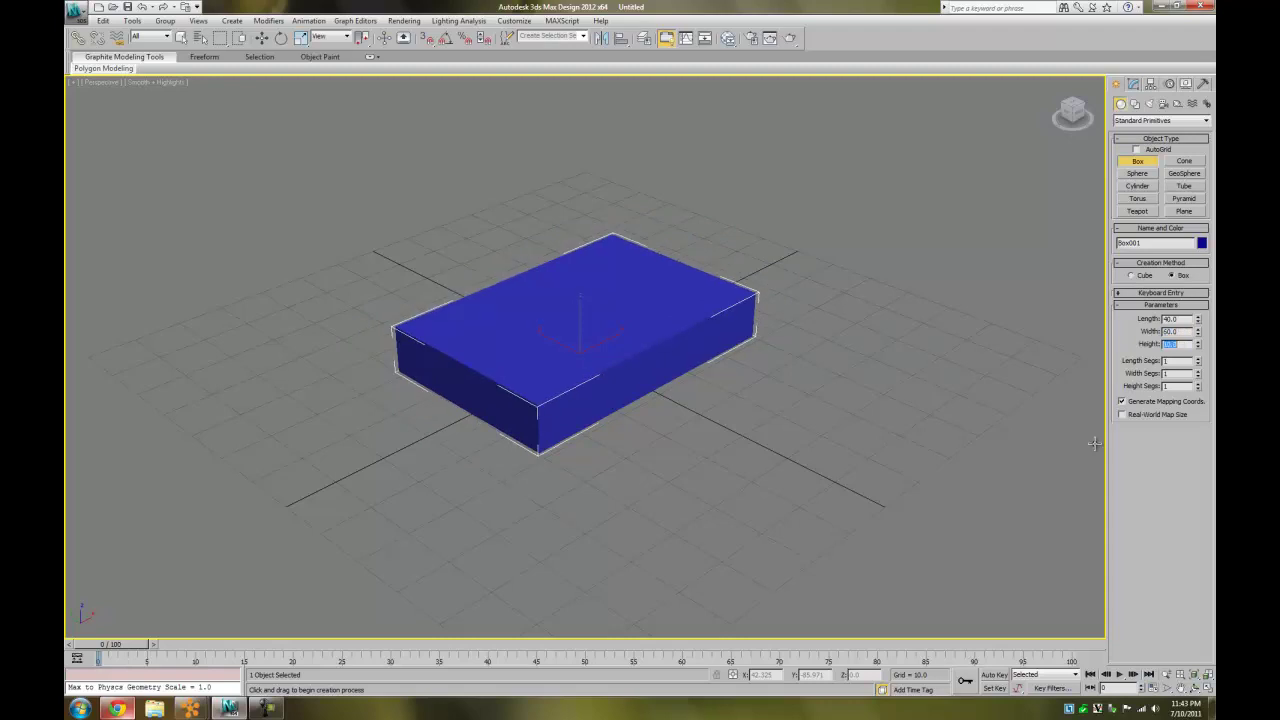
pyautogui.write('20')
pyautogui.press('Return')
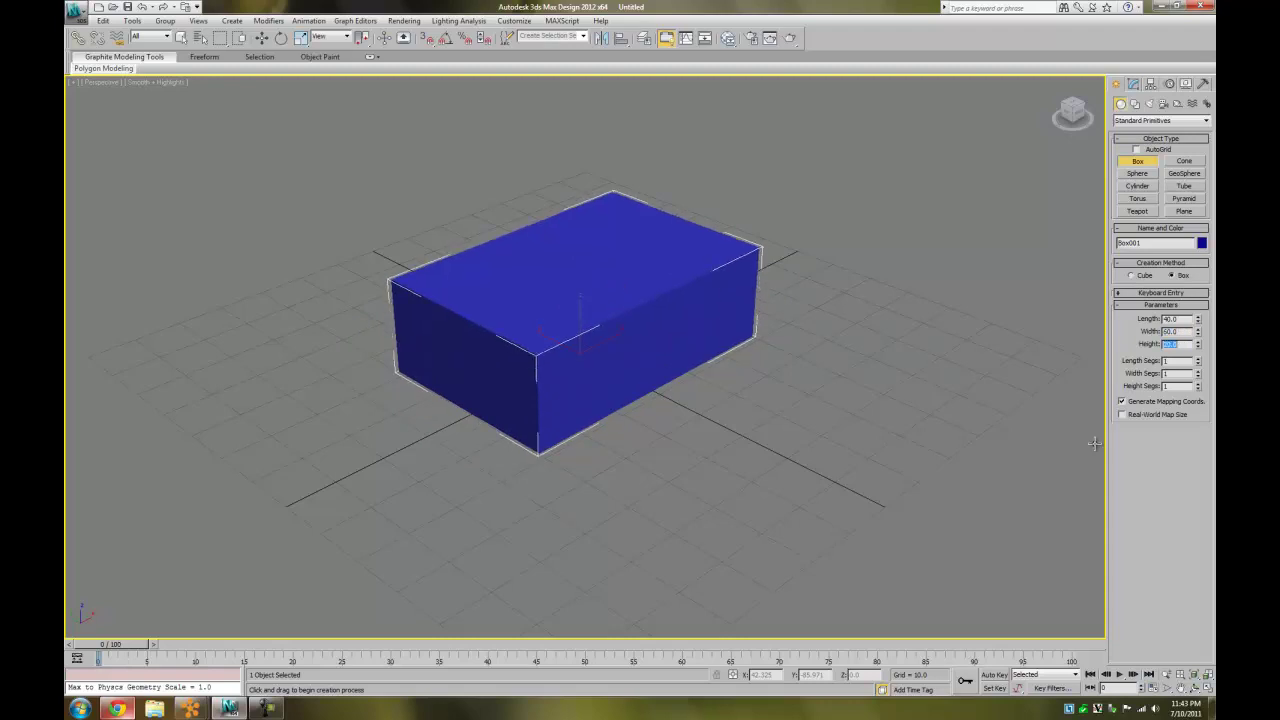
# Step: Set the box's length, width and height segments to 4, 6 and 2, and display edged faces in the Perspective view
pyautogui.press('Tab')
pyautogui.click(716, 364)
pyautogui.press('F3')
pyautogui.press('F3')
pyautogui.press('F4')
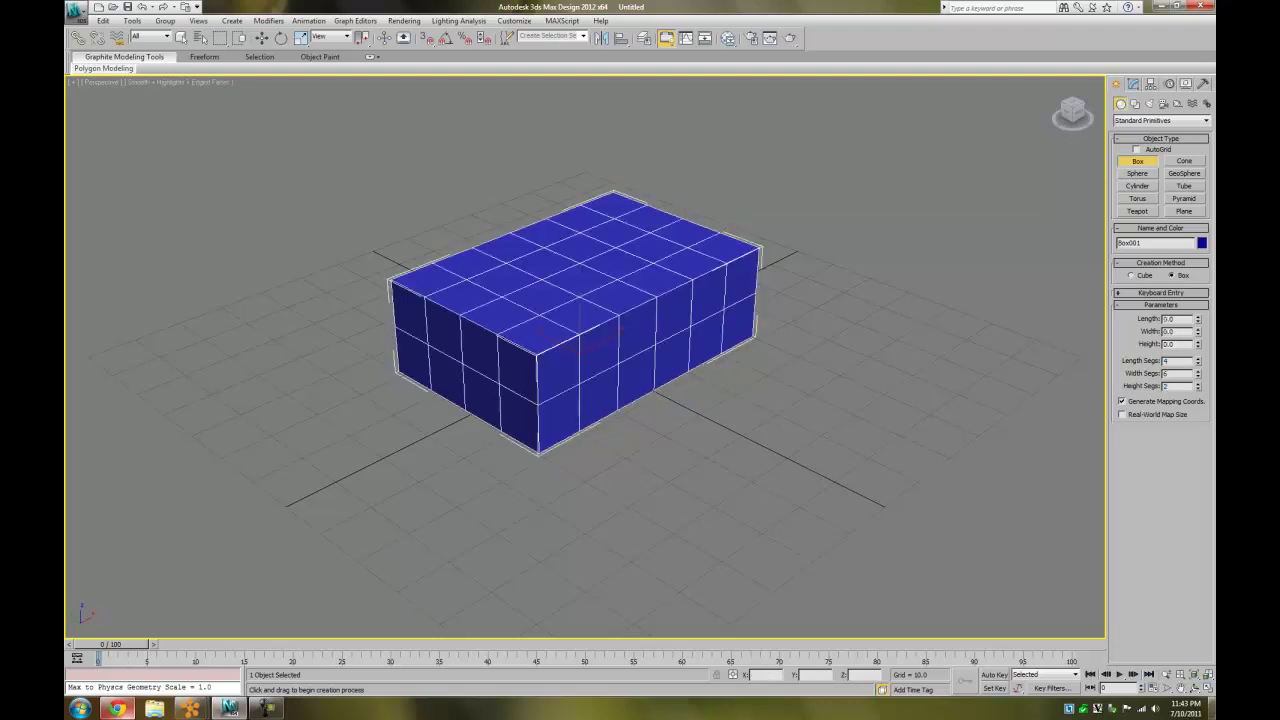
# Step: Show all four viewports and rename the box as Platform
pyautogui.click(1196, 688)
pyautogui.moveTo(528, 430); pyautogui.dragTo(551, 391)
pyautogui.rightClick(551, 391)
pyautogui.hotkey('alt', 'w')
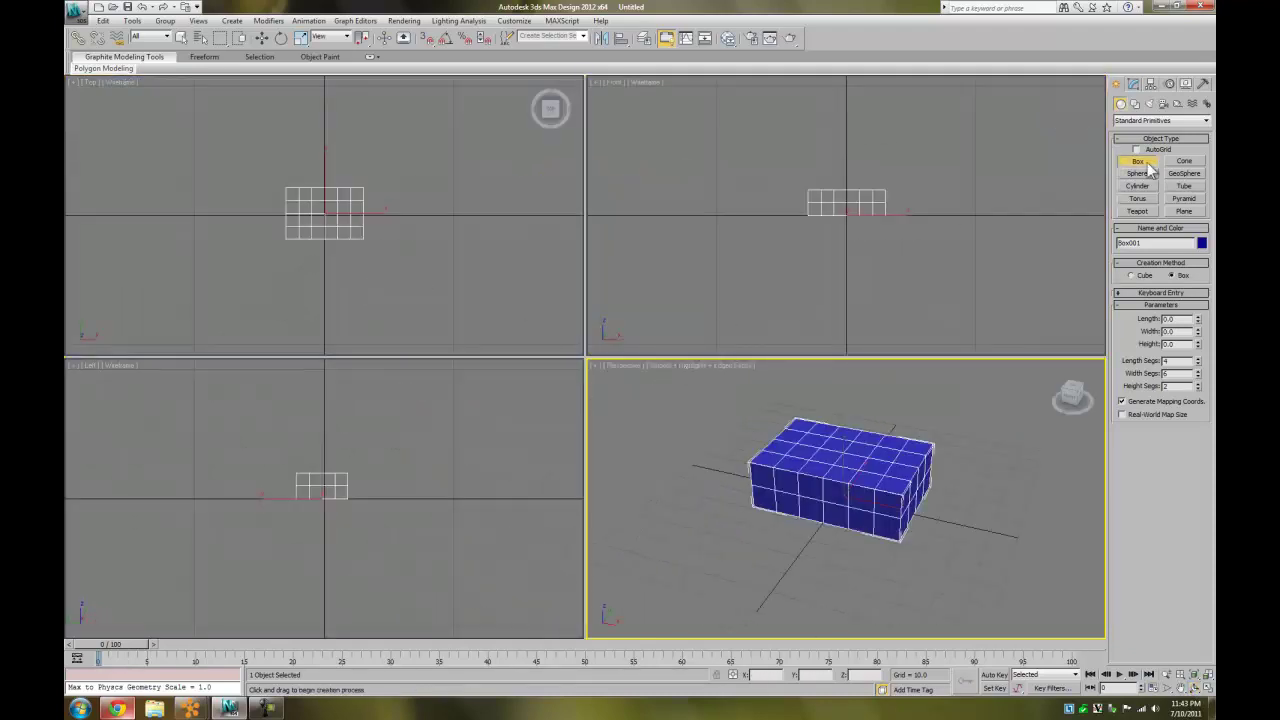
pyautogui.moveTo(1167, 243); pyautogui.dragTo(1090, 246)
# Step: Place a default "MAX Text" spline at size 100 just above the box in the Front viewport
pyautogui.click(1134, 103)
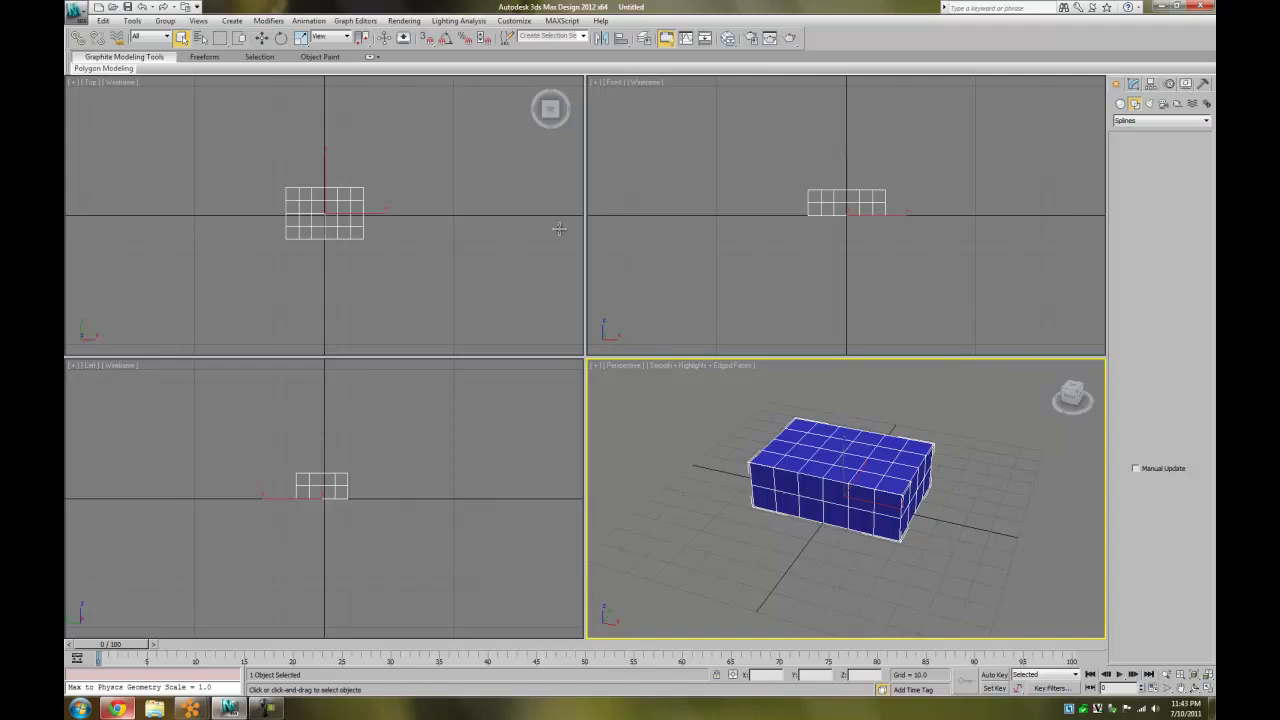
pyautogui.moveTo(845, 145); pyautogui.dragTo(848, 177)
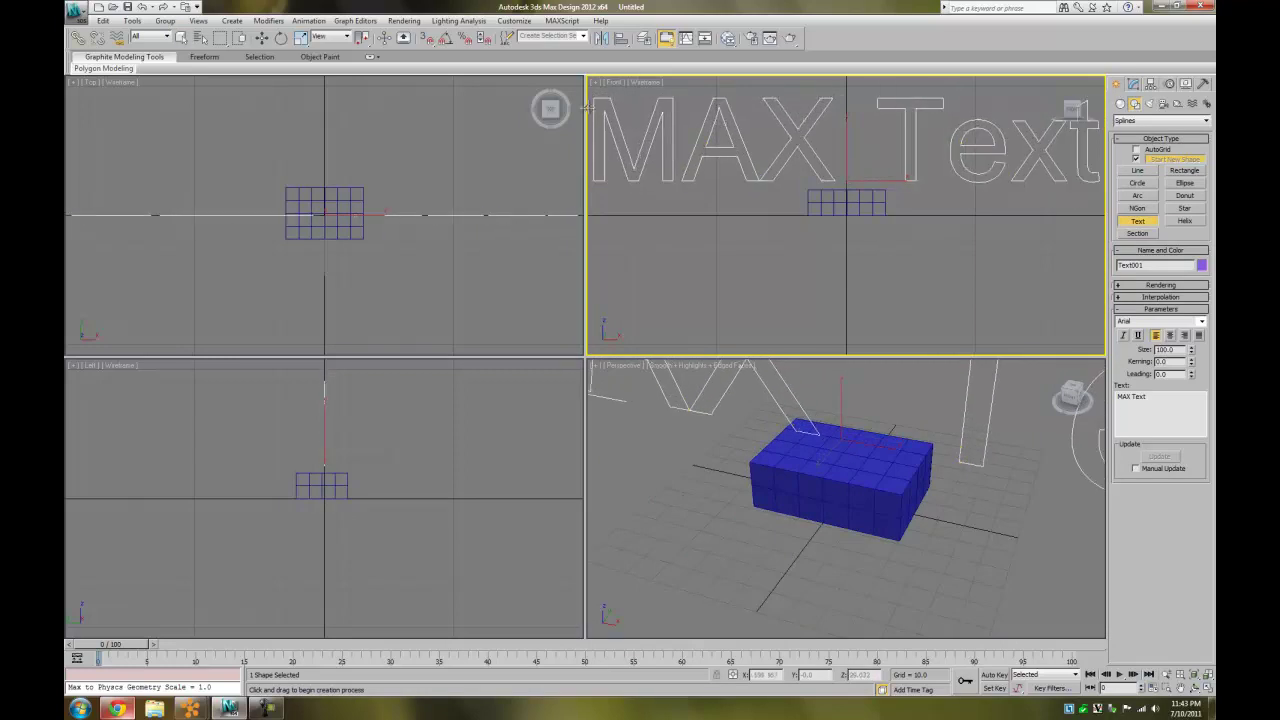
pyautogui.rightClick(979, 489)
pyautogui.rightClick(844, 578)
pyautogui.click(897, 545)
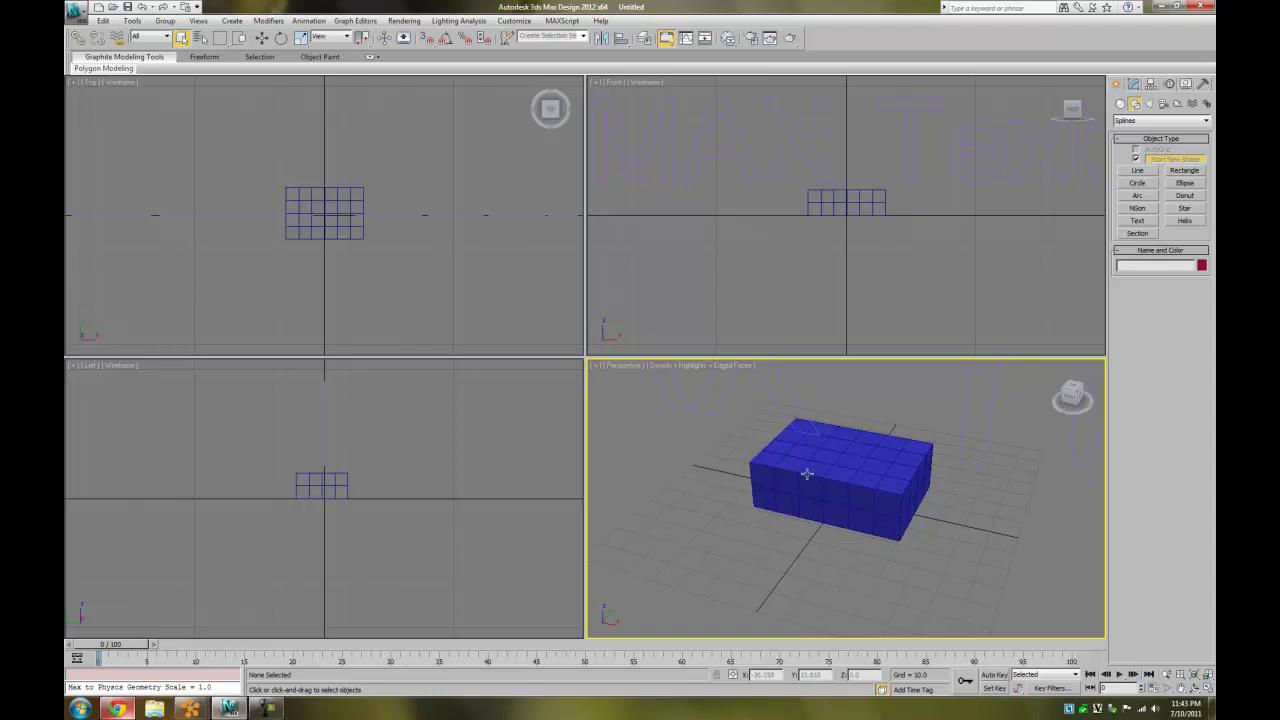
# Step: Select the Platform box and move it to the world origin by setting its X and Y positions to 0
pyautogui.click(856, 481)
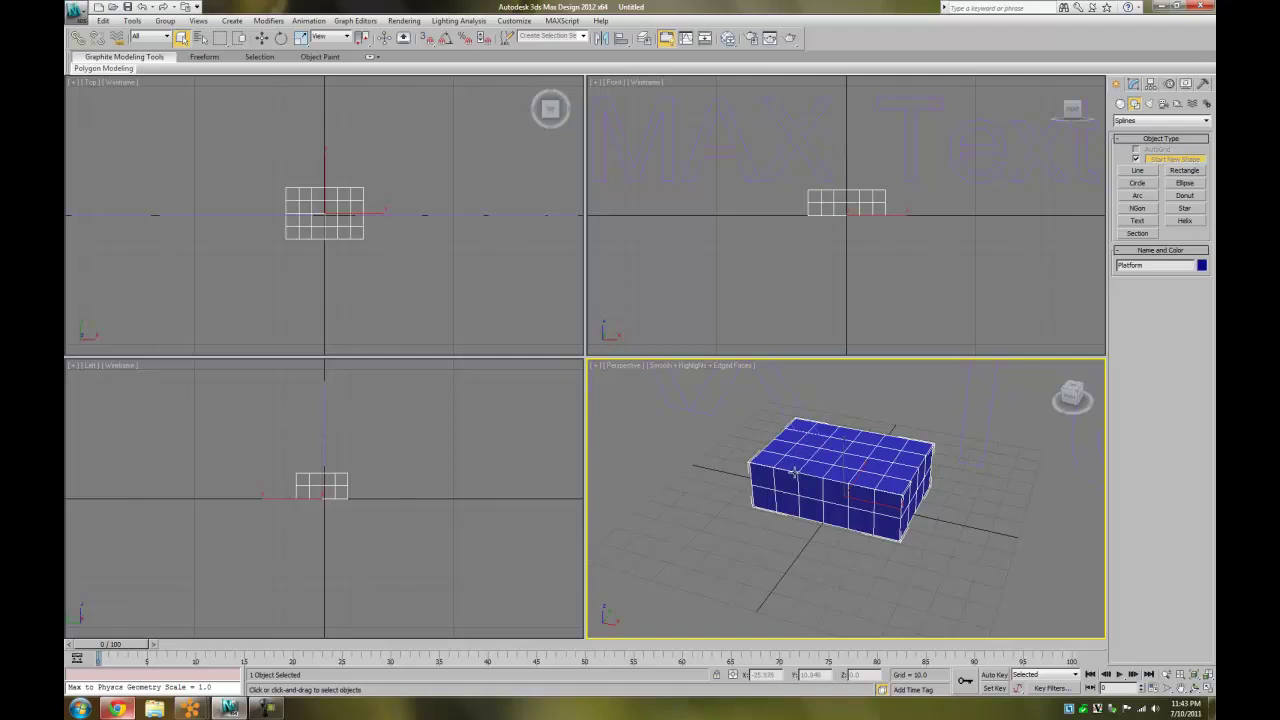
pyautogui.click(261, 38)
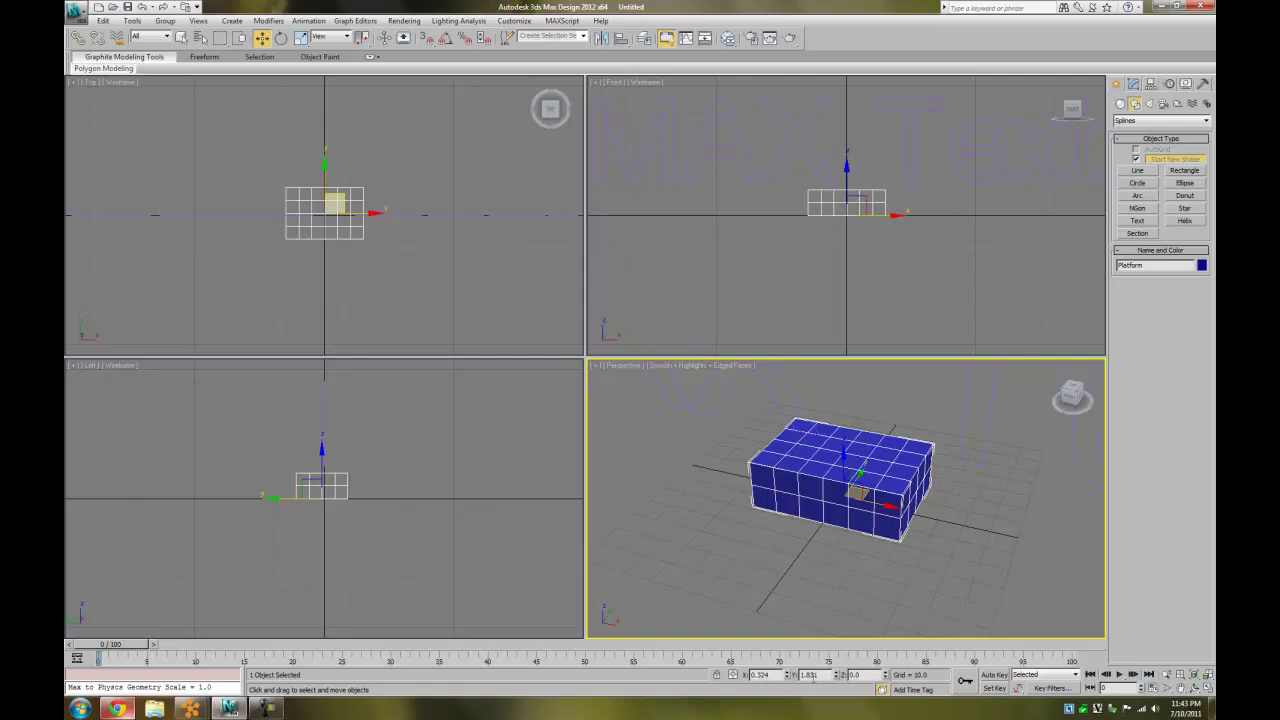
pyautogui.click(1195, 688)
pyautogui.moveTo(811, 507); pyautogui.dragTo(850, 628)
pyautogui.press('w')
pyautogui.moveTo(787, 675)
pyautogui.mouseDown()
pyautogui.moveTo(787, 635)
pyautogui.moveTo(787, 652)
pyautogui.mouseUp()
pyautogui.rightClick(788, 676)
pyautogui.rightClick(837, 677)
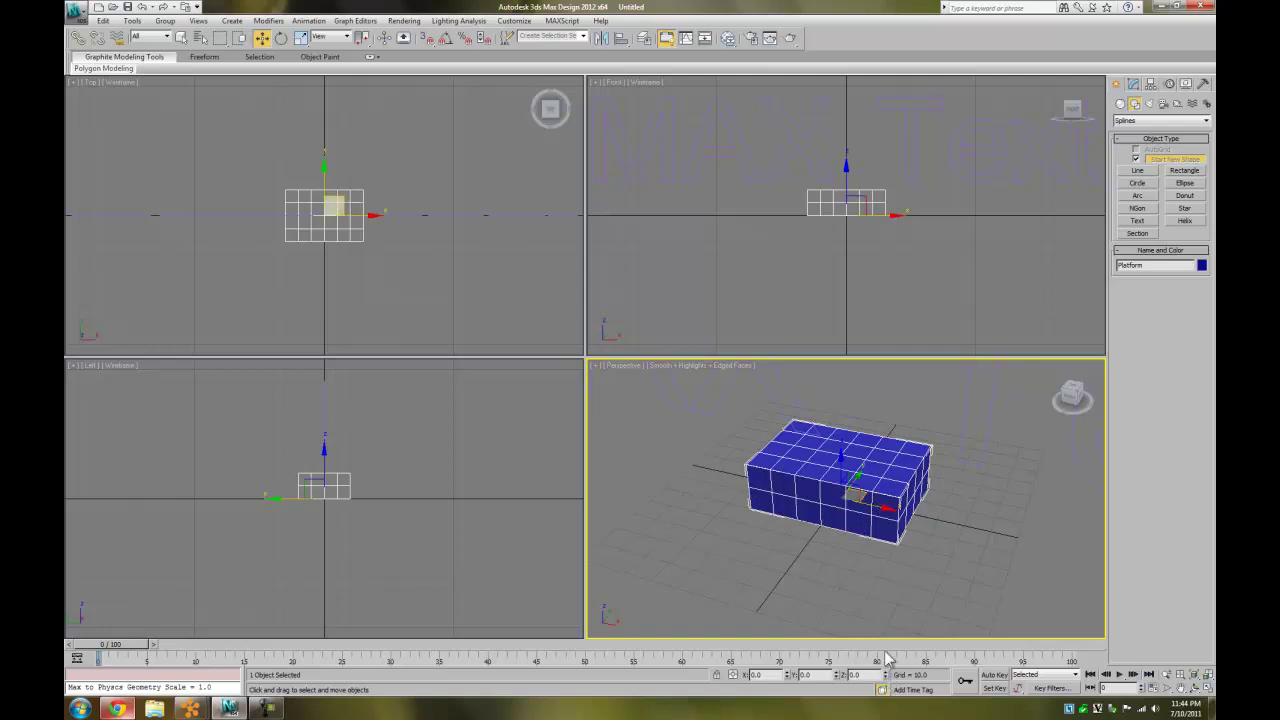
pyautogui.click(1197, 690)
pyautogui.moveTo(862, 500)
pyautogui.mouseDown()
pyautogui.moveTo(860, 465)
pyautogui.moveTo(860, 493)
pyautogui.mouseUp()
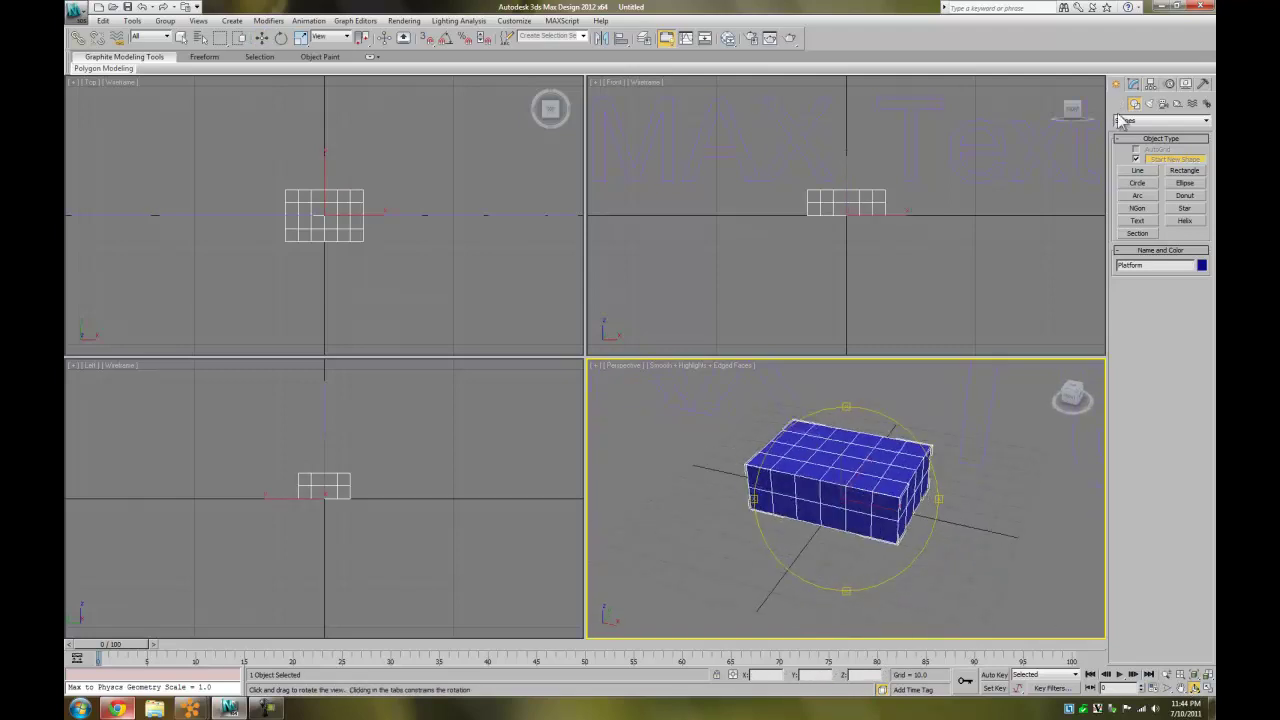
# Step: Bring up the Platform box's editable parameters and re-enter its Z position as 0
pyautogui.click(1133, 84)
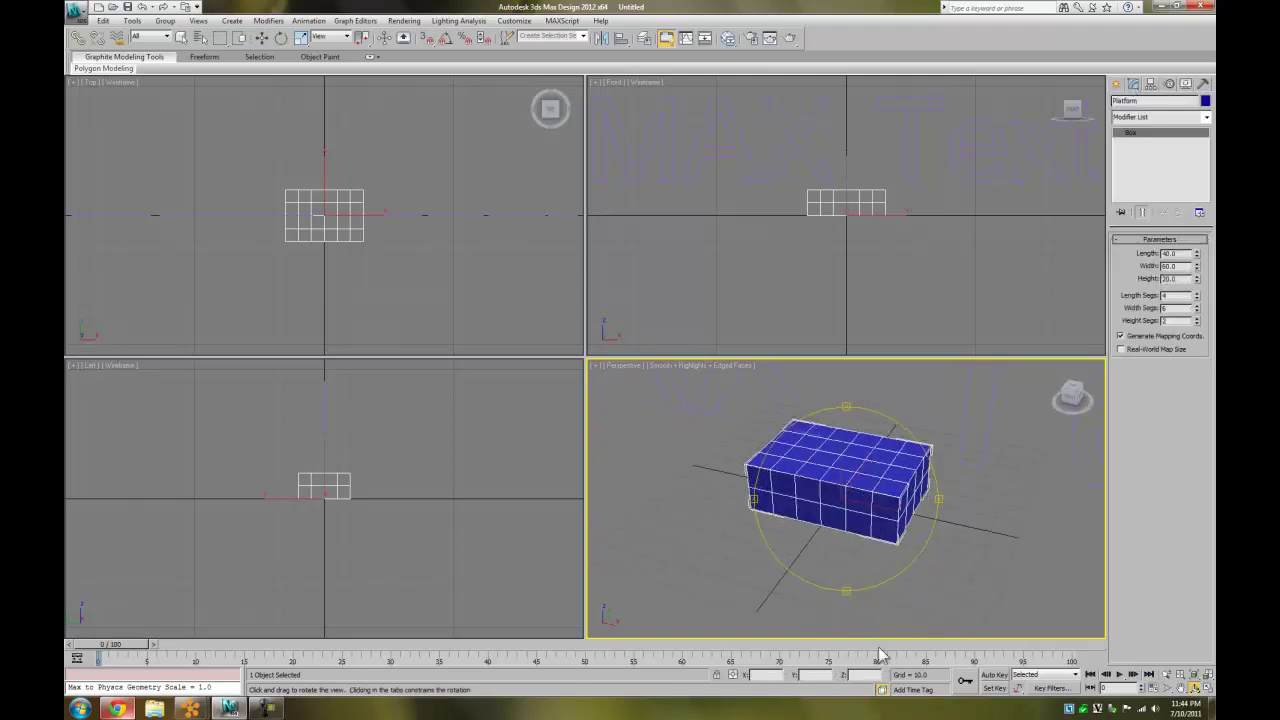
pyautogui.press('w')
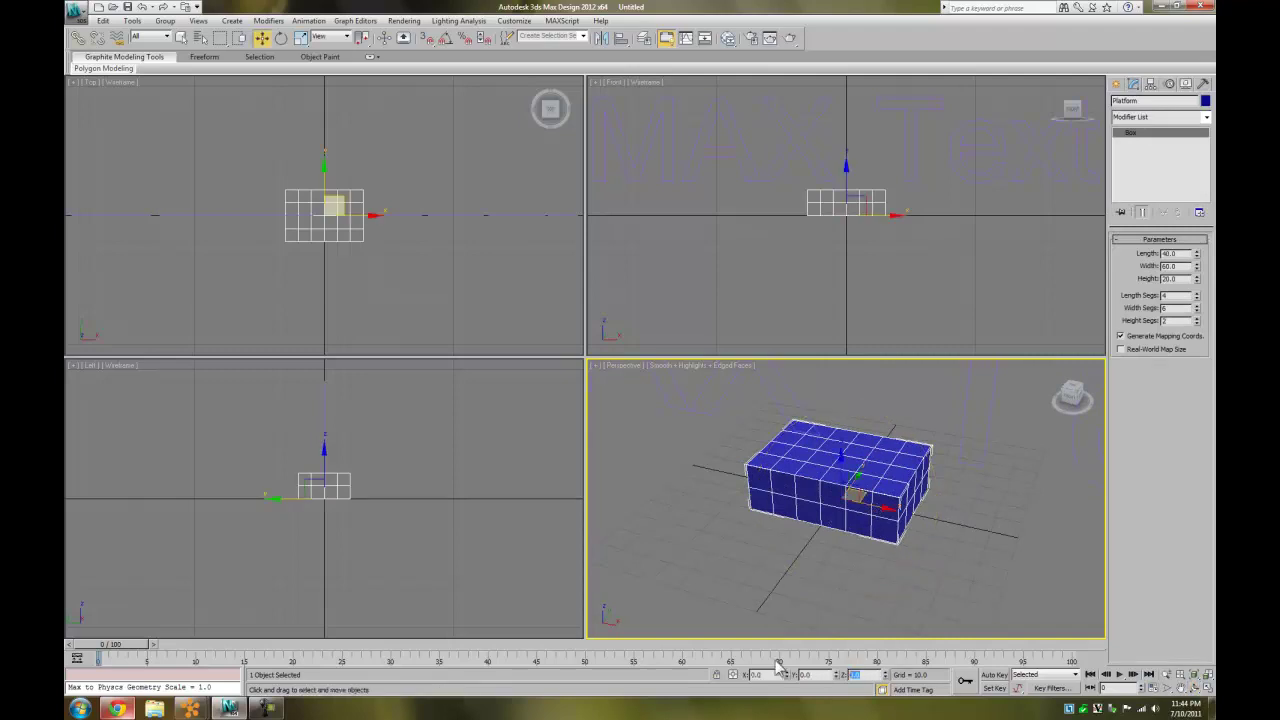
pyautogui.press('Return')
pyautogui.click(1196, 689)
pyautogui.moveTo(840, 468); pyautogui.dragTo(824, 540)
pyautogui.press('w')
pyautogui.hotkey('ctrl', 'z')
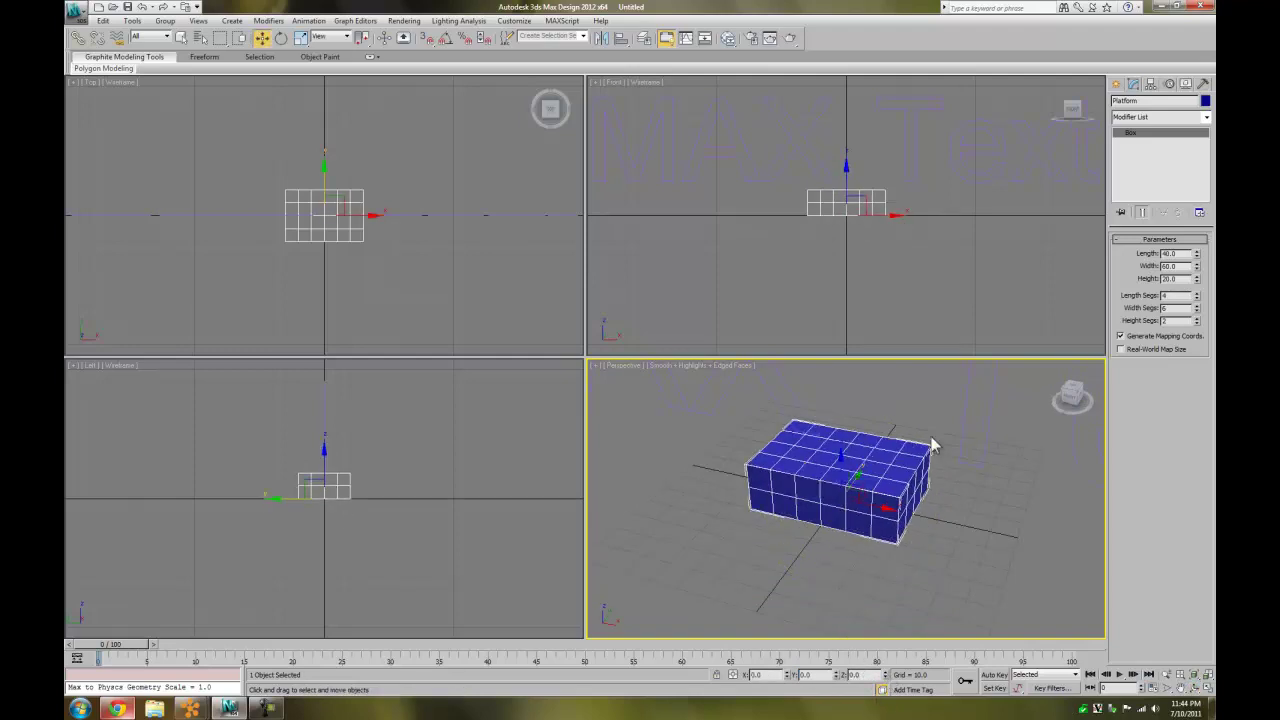
# Step: Select the text spline and replace its content with "Mirus" and "Made" on two lines
pyautogui.click(951, 463)
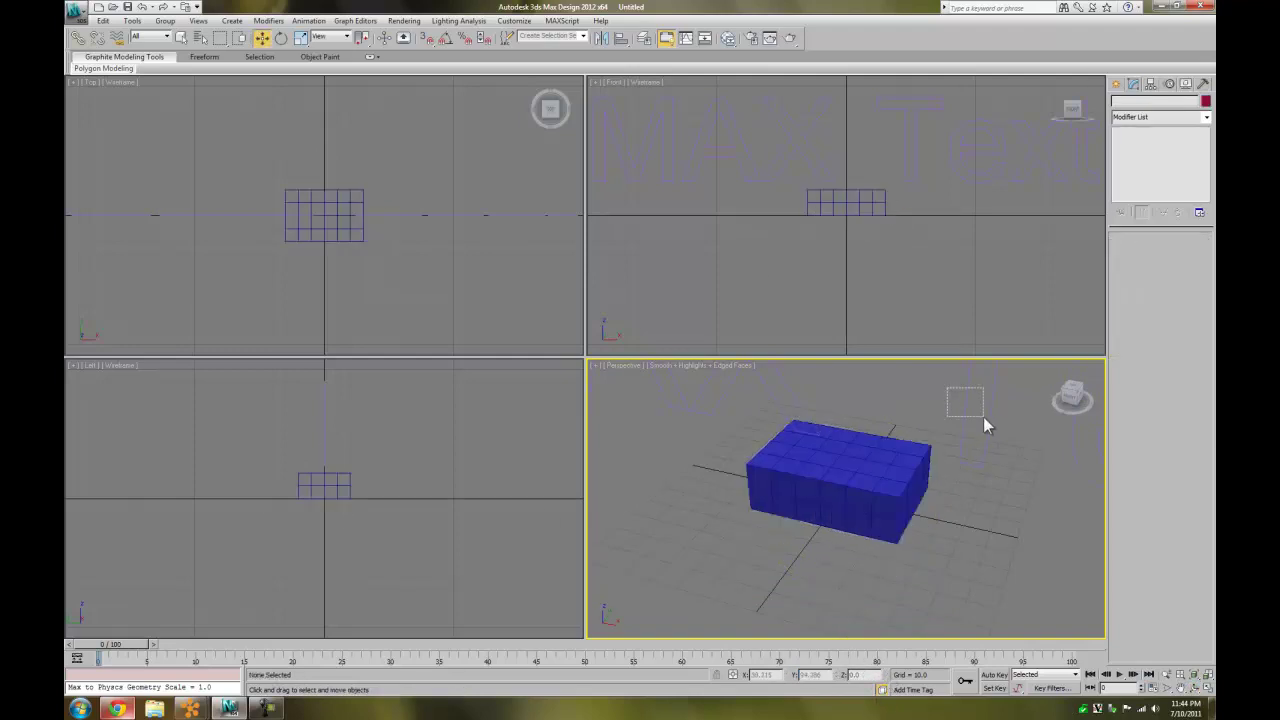
pyautogui.click(982, 418)
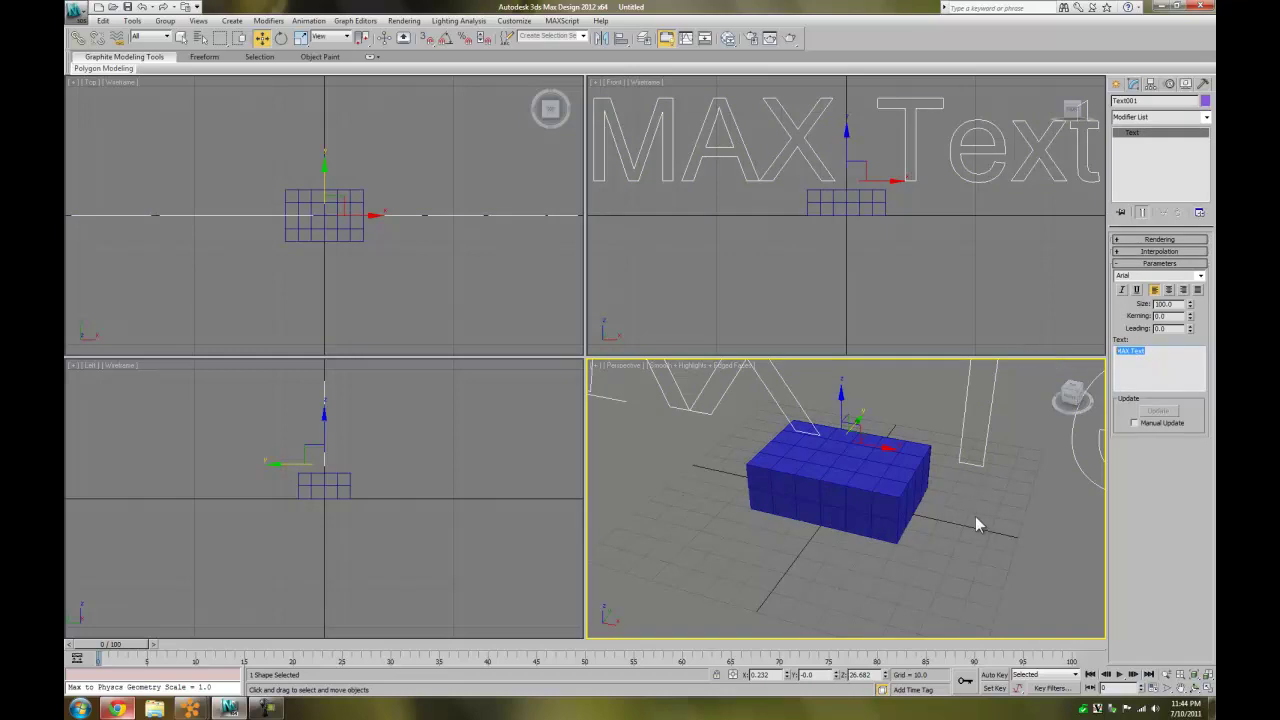
pyautogui.write('Mirus')
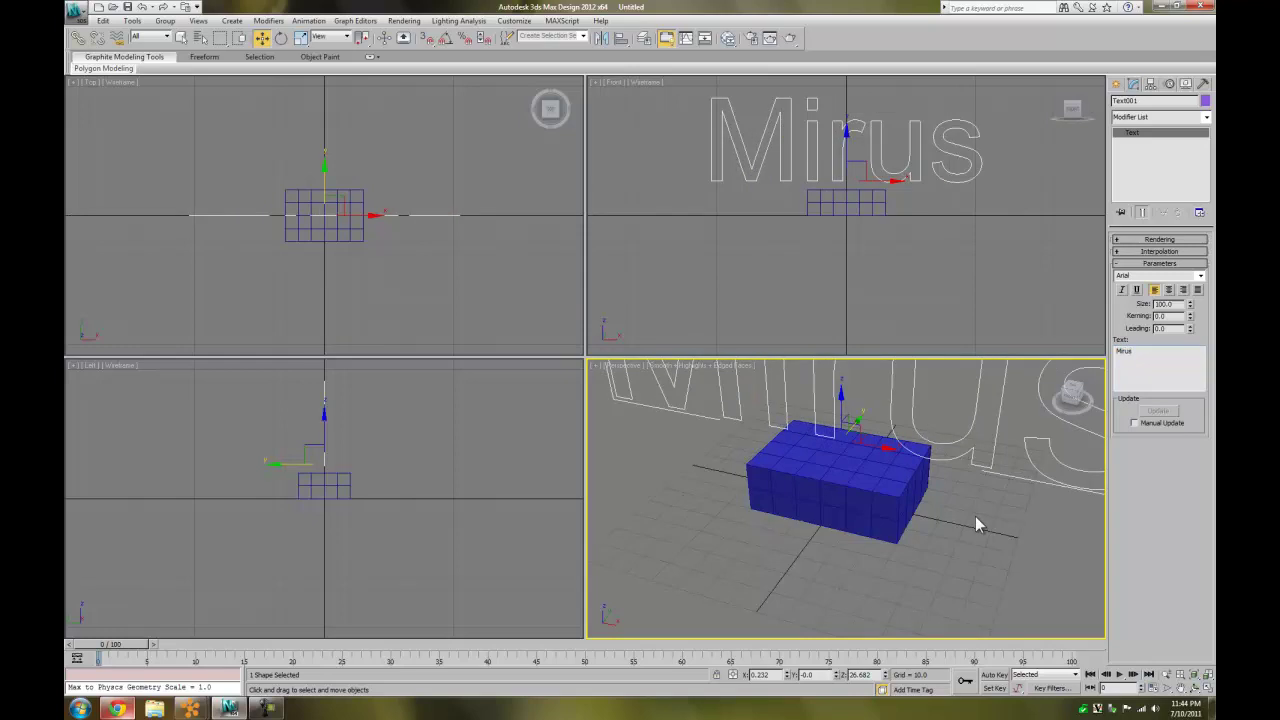
pyautogui.press('Return')
pyautogui.write('Made')
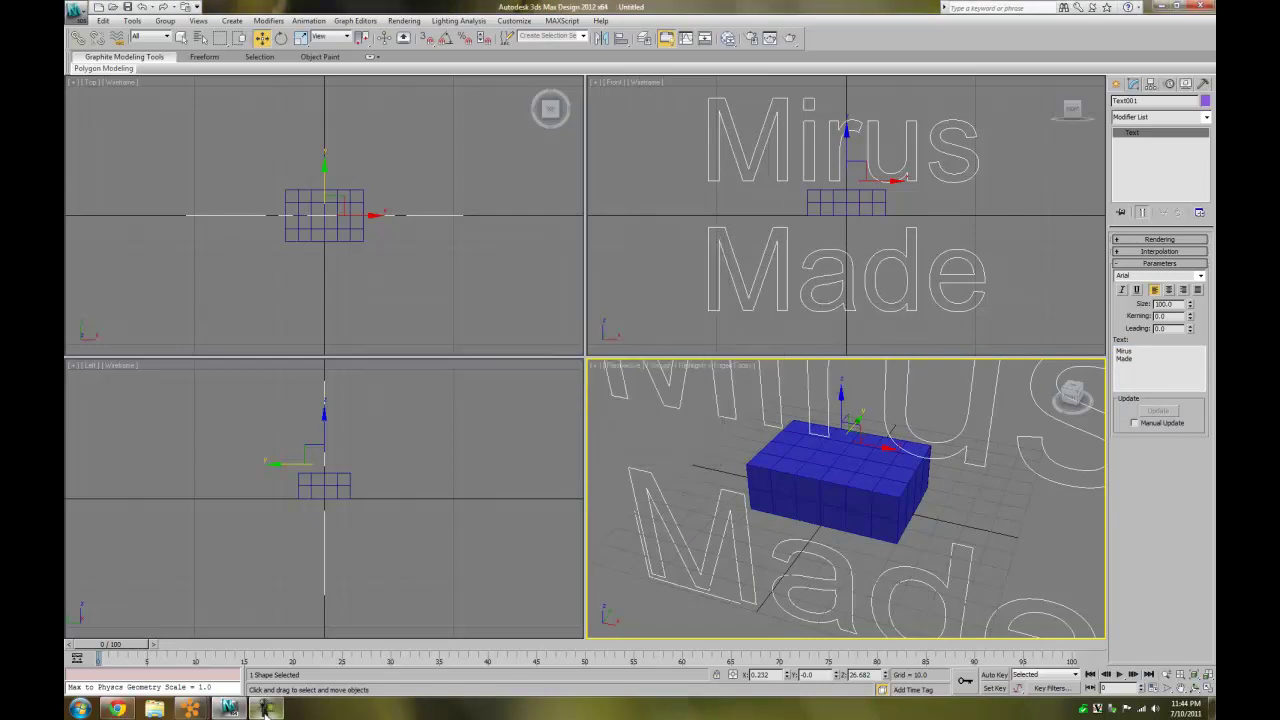
# Step: Check the 20th Century Fox reference image in the browser, and underline the "Mirus Made" text in 3ds Max Design
pyautogui.click(117, 709)
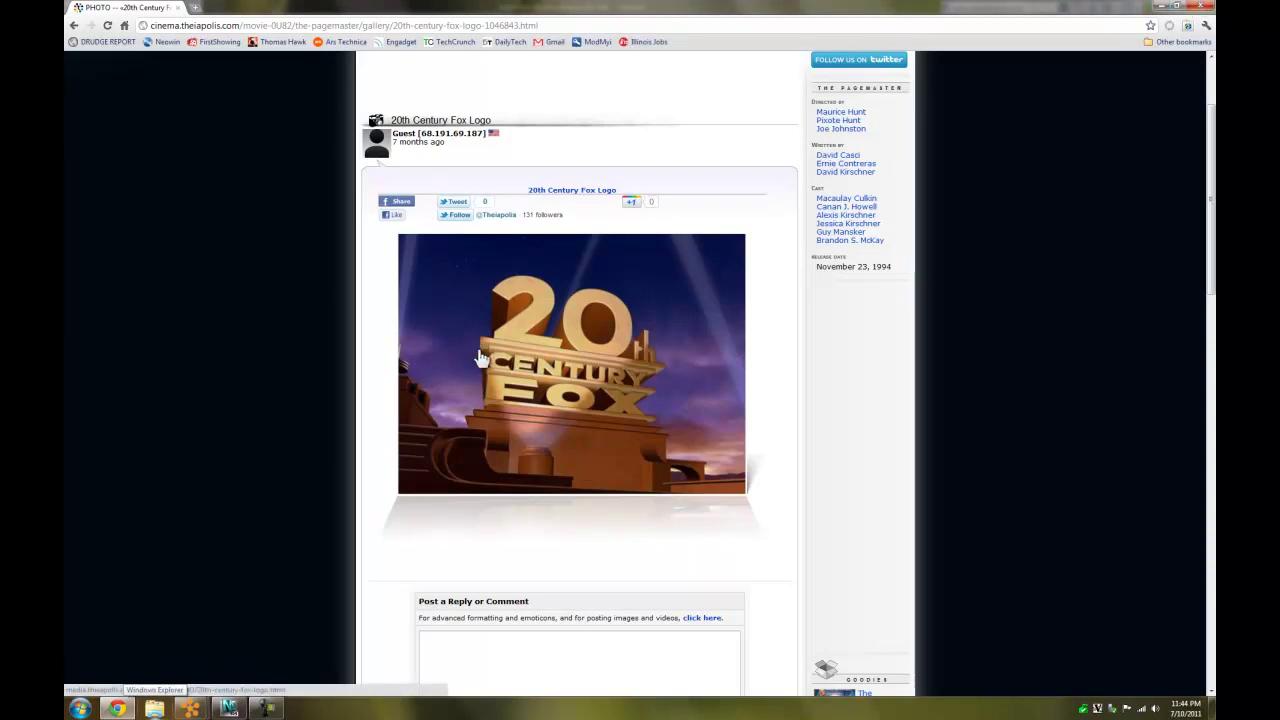
pyautogui.click(1160, 7)
pyautogui.moveTo(1150, 362); pyautogui.dragTo(1057, 319)
pyautogui.click(1137, 289)
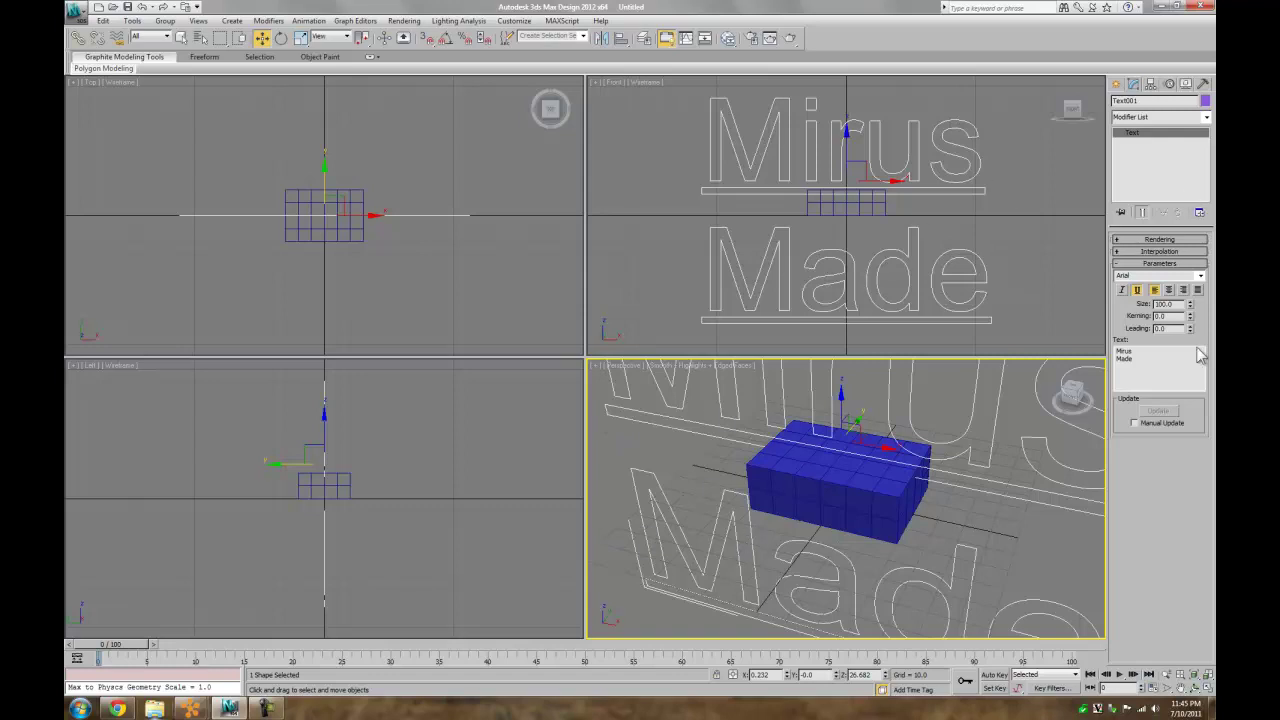
# Step: Set the text size to 27 and raise the text above the Platform box to Z 53.55
pyautogui.moveTo(1189, 304); pyautogui.dragTo(1188, 332)
pyautogui.moveTo(1185, 347); pyautogui.dragTo(1185, 347)
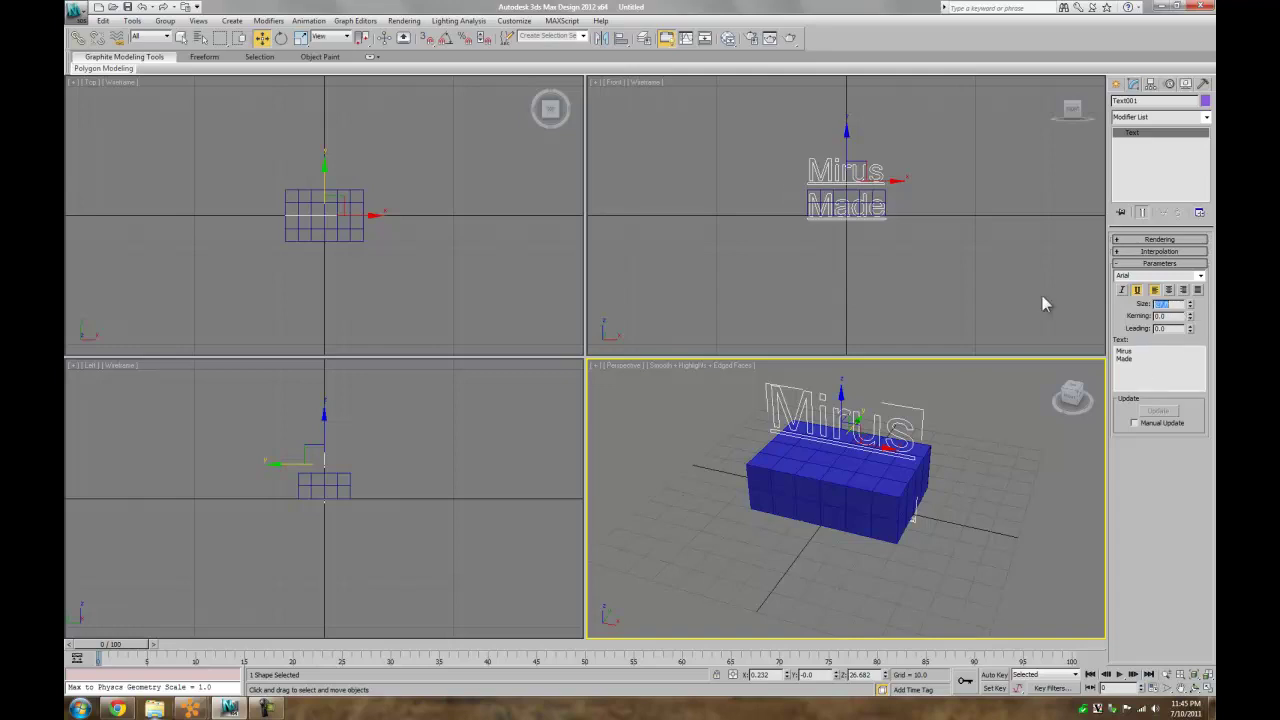
pyautogui.click(846, 190)
pyautogui.moveTo(848, 143); pyautogui.dragTo(847, 107)
# Step: Try applying an Extrude modifier to the "Mirus Made" text in the perspective view
pyautogui.rightClick(995, 460)
pyautogui.hotkey('alt', 'w')
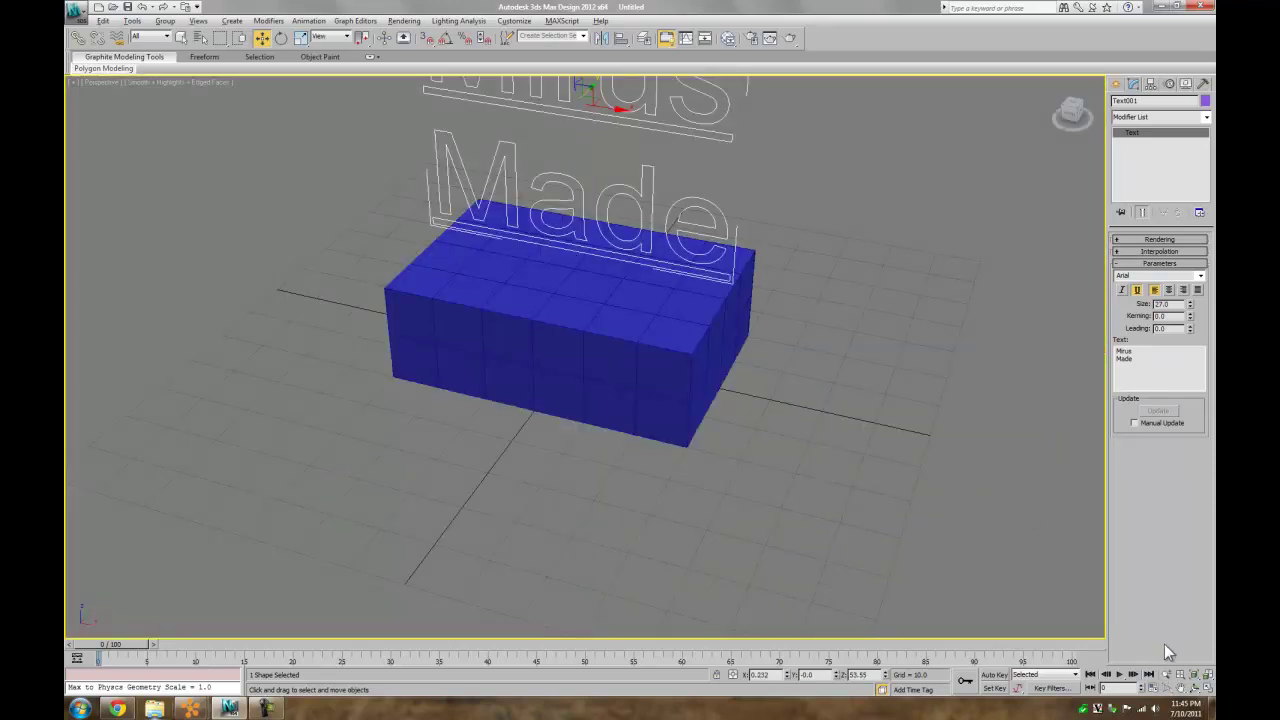
pyautogui.click(1199, 690)
pyautogui.click(1194, 675)
pyautogui.moveTo(611, 435); pyautogui.dragTo(690, 372)
pyautogui.scroll(-5, 620, 407)
pyautogui.press('w')
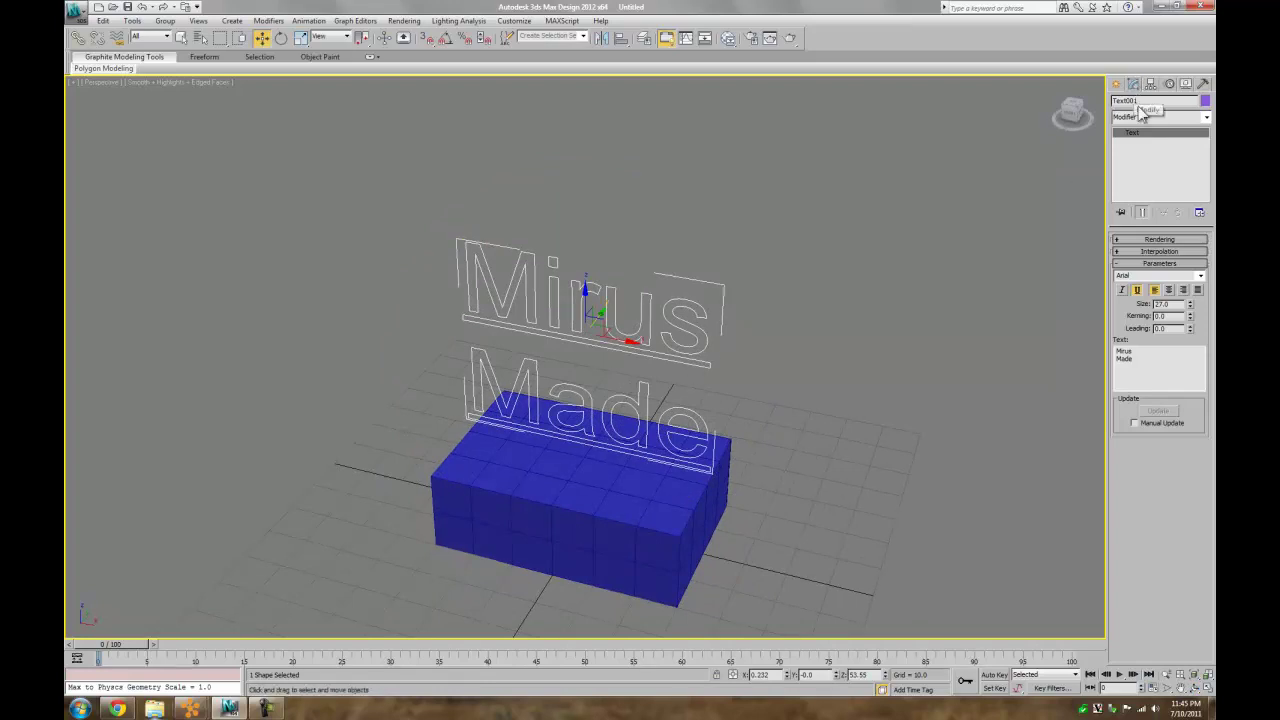
pyautogui.click(1176, 120)
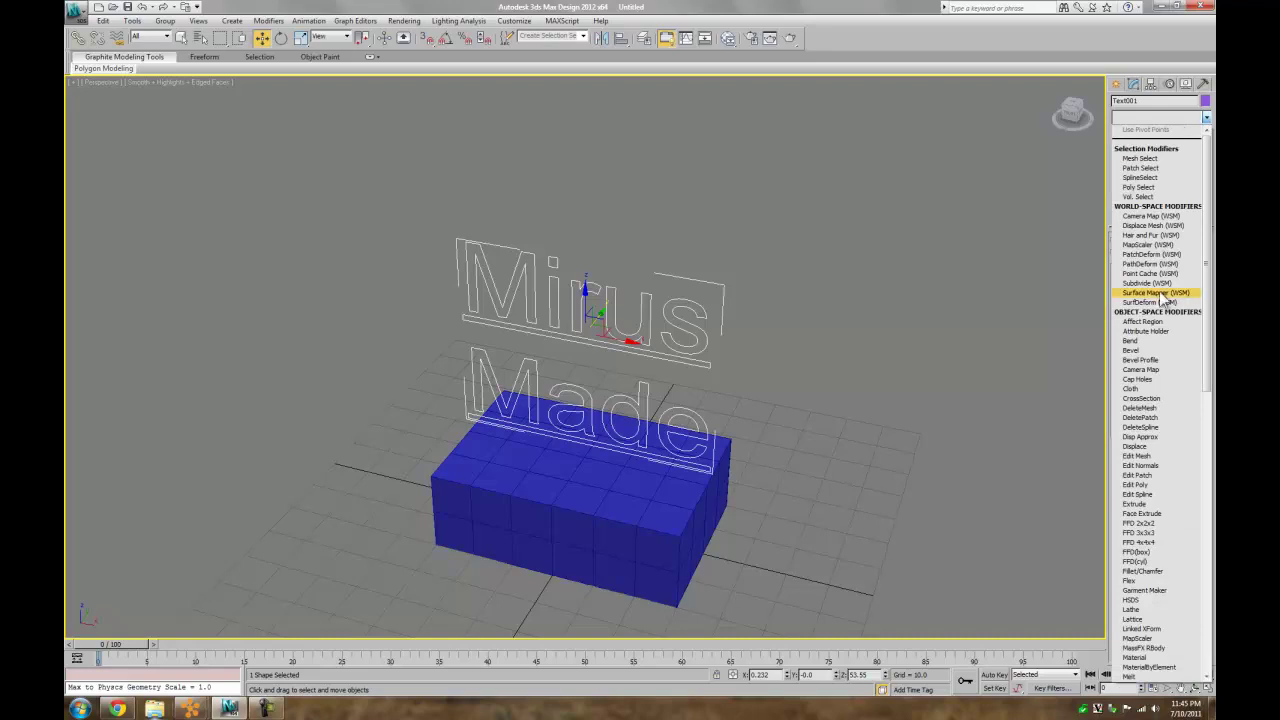
pyautogui.click(1167, 512)
pyautogui.moveTo(1186, 266); pyautogui.dragTo(1176, 193)
pyautogui.click(1177, 212)
pyautogui.click(1180, 118)
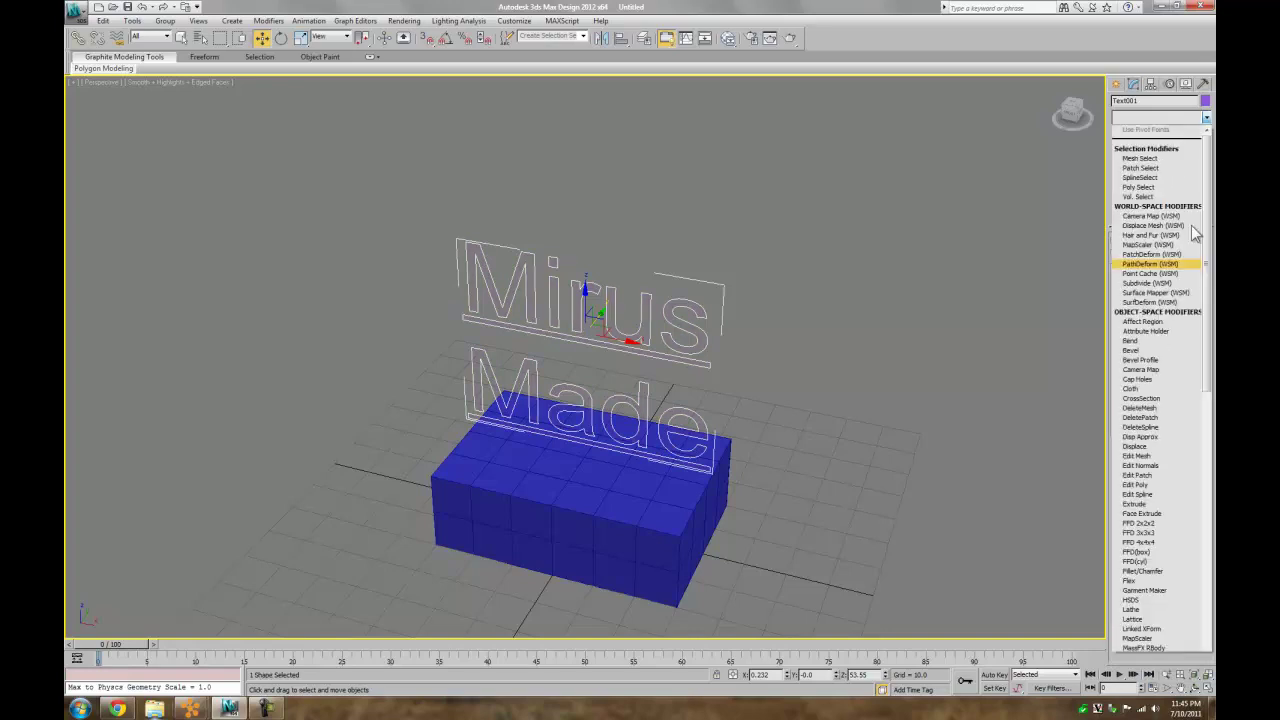
pyautogui.click(1160, 505)
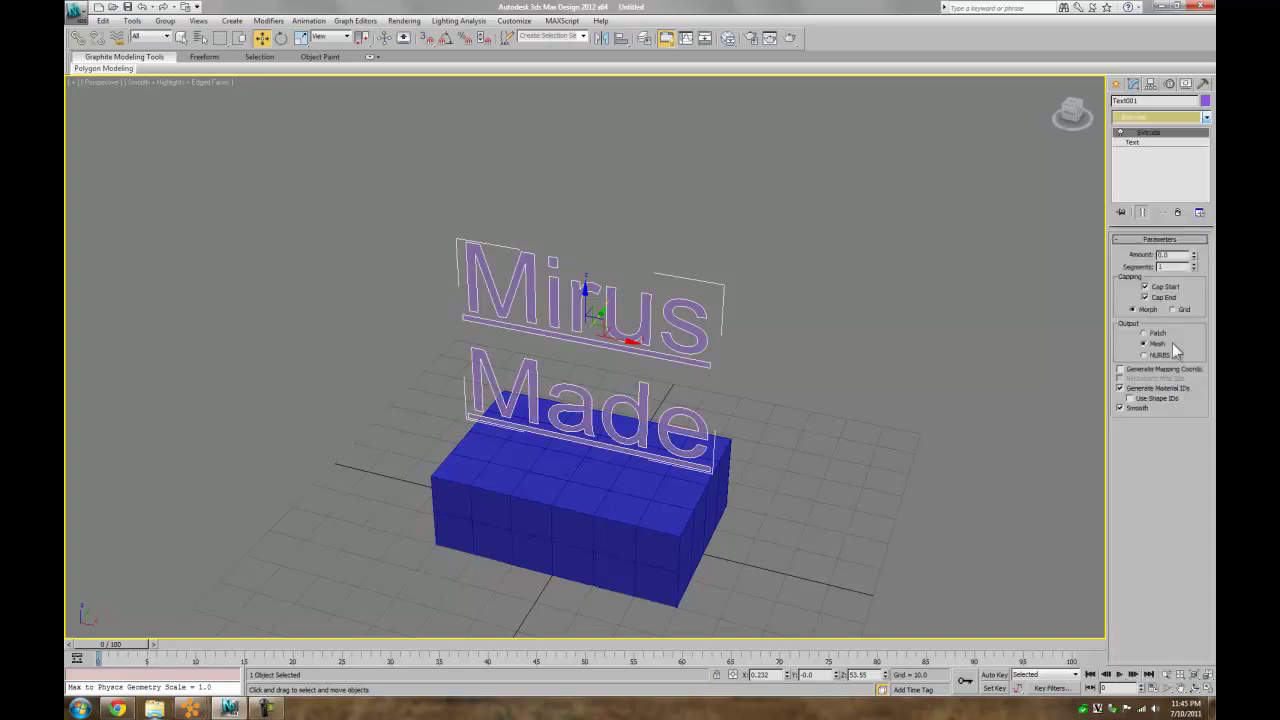
pyautogui.moveTo(1193, 258); pyautogui.dragTo(1165, 230)
pyautogui.hotkey('ctrl', 'z')
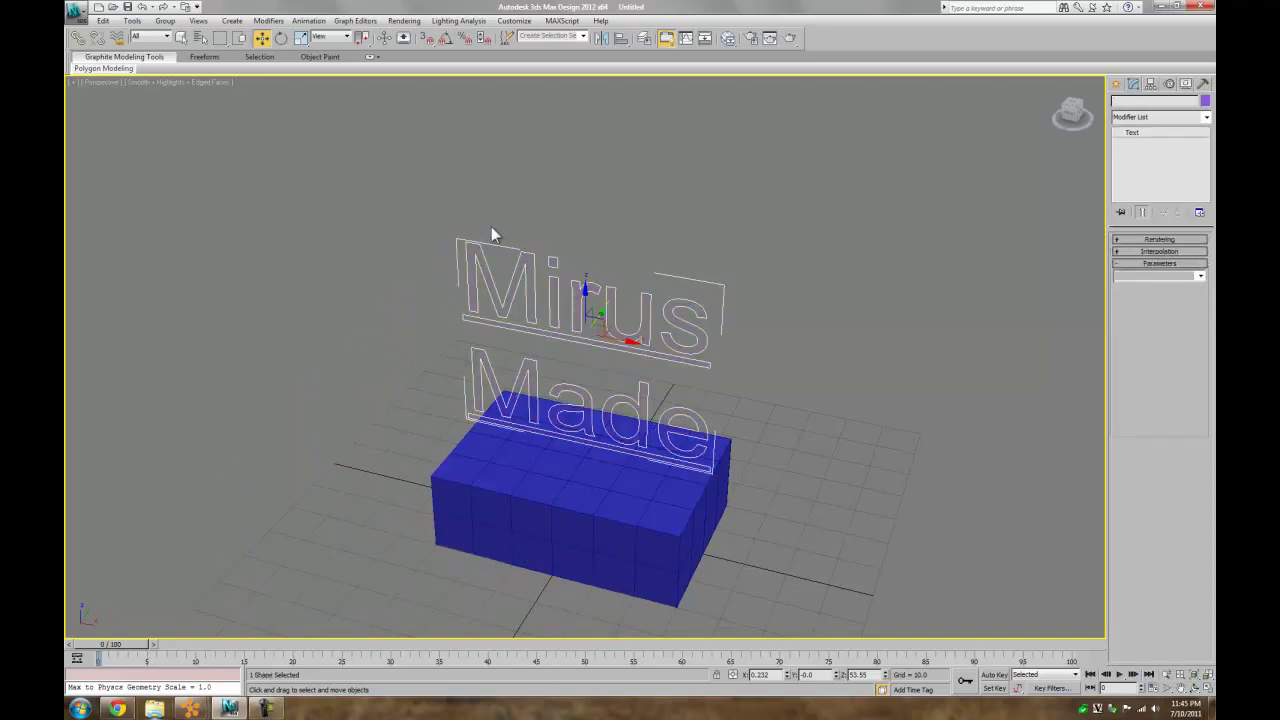
# Step: Move the text along Y to the platform's back edge, at about Y 18.109
pyautogui.rightClick(837, 418)
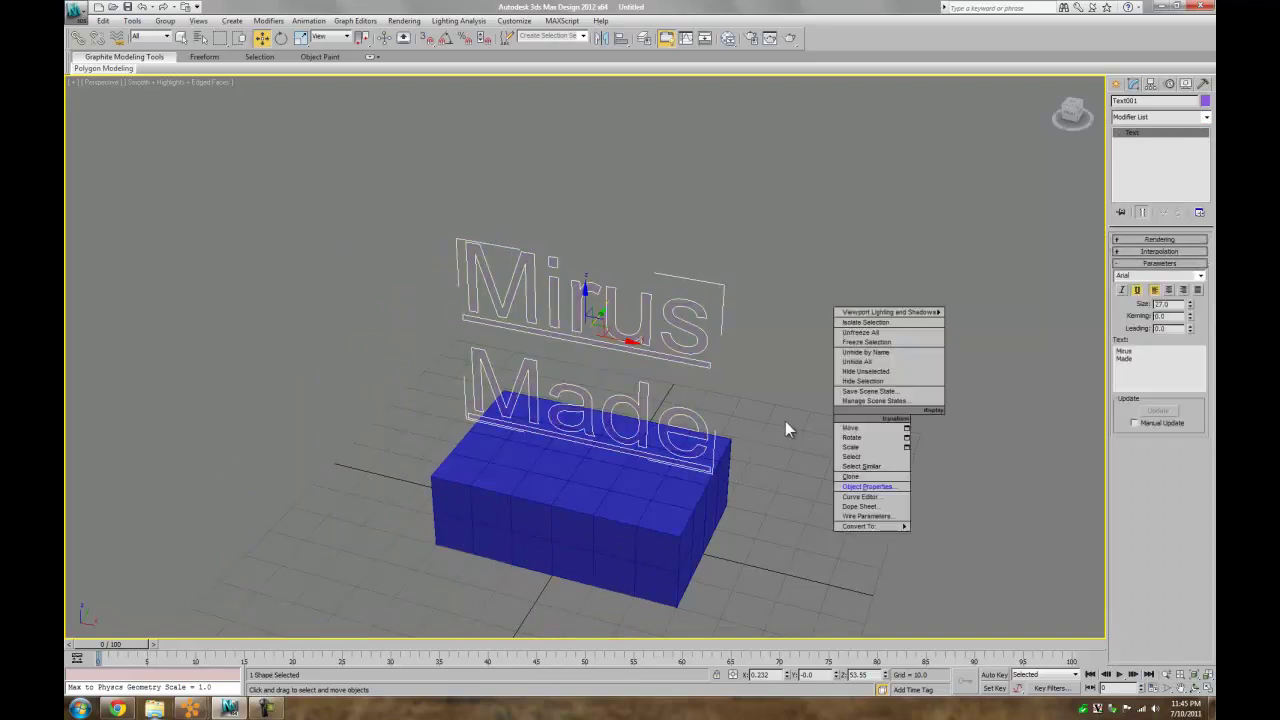
pyautogui.hotkey('alt', 'w')
pyautogui.rightClick(461, 290)
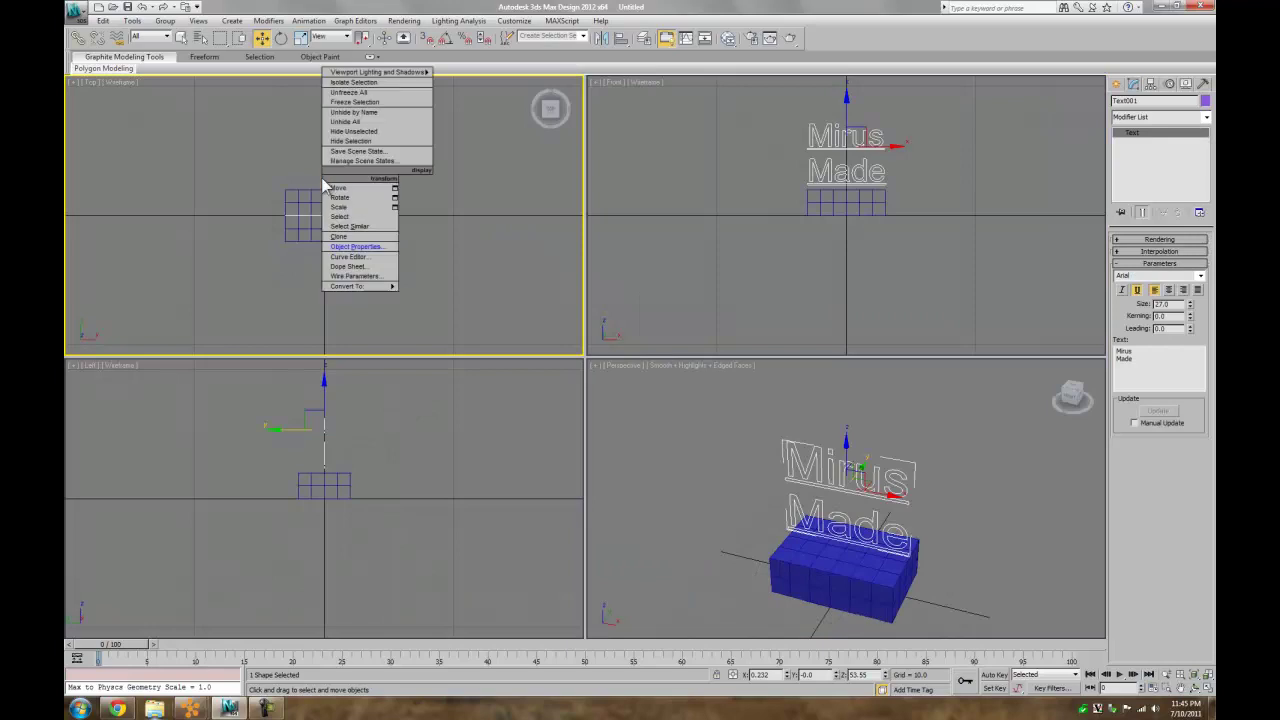
pyautogui.moveTo(323, 178); pyautogui.dragTo(323, 155)
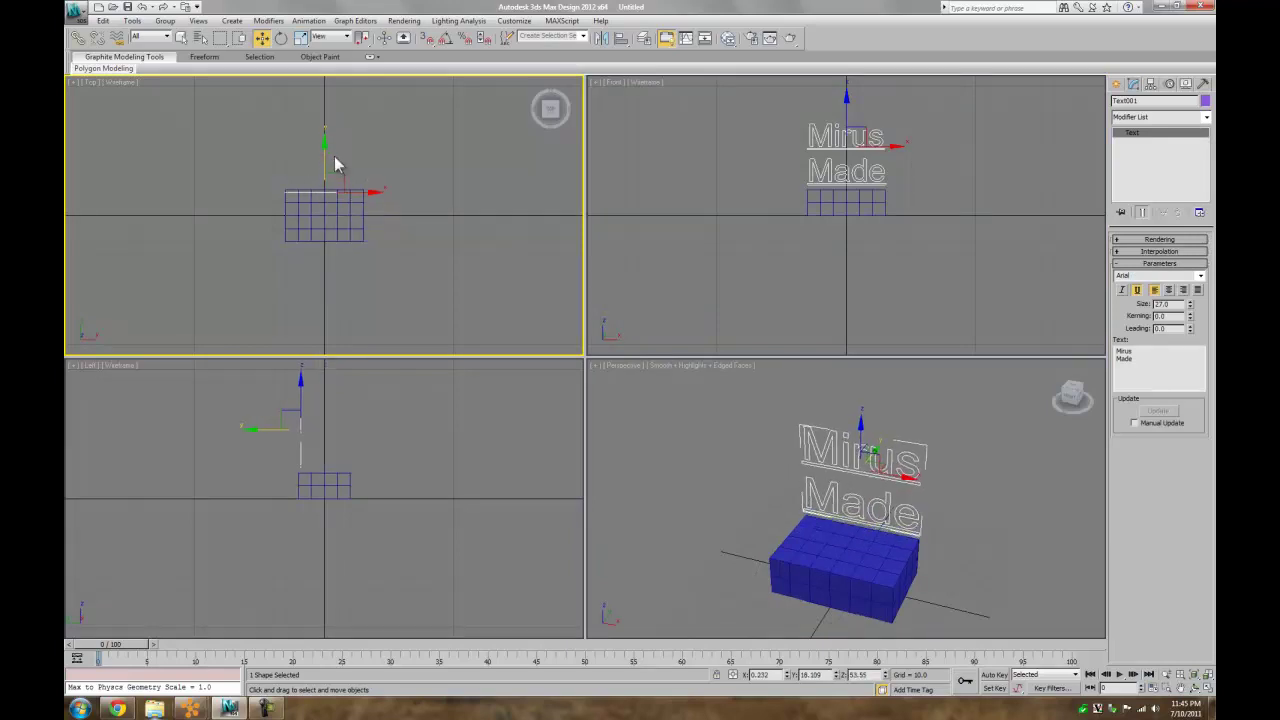
# Step: Apply an Extrude modifier to the text and set its amount to 35
pyautogui.click(1183, 118)
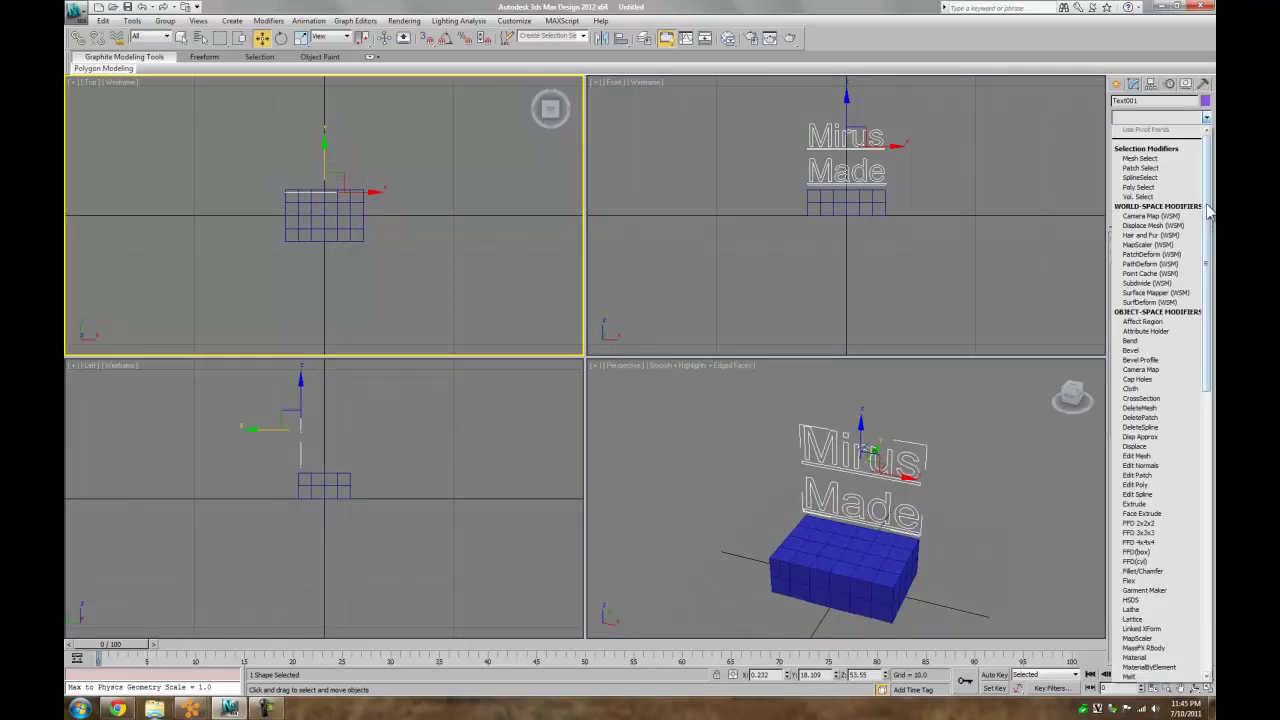
pyautogui.click(1180, 504)
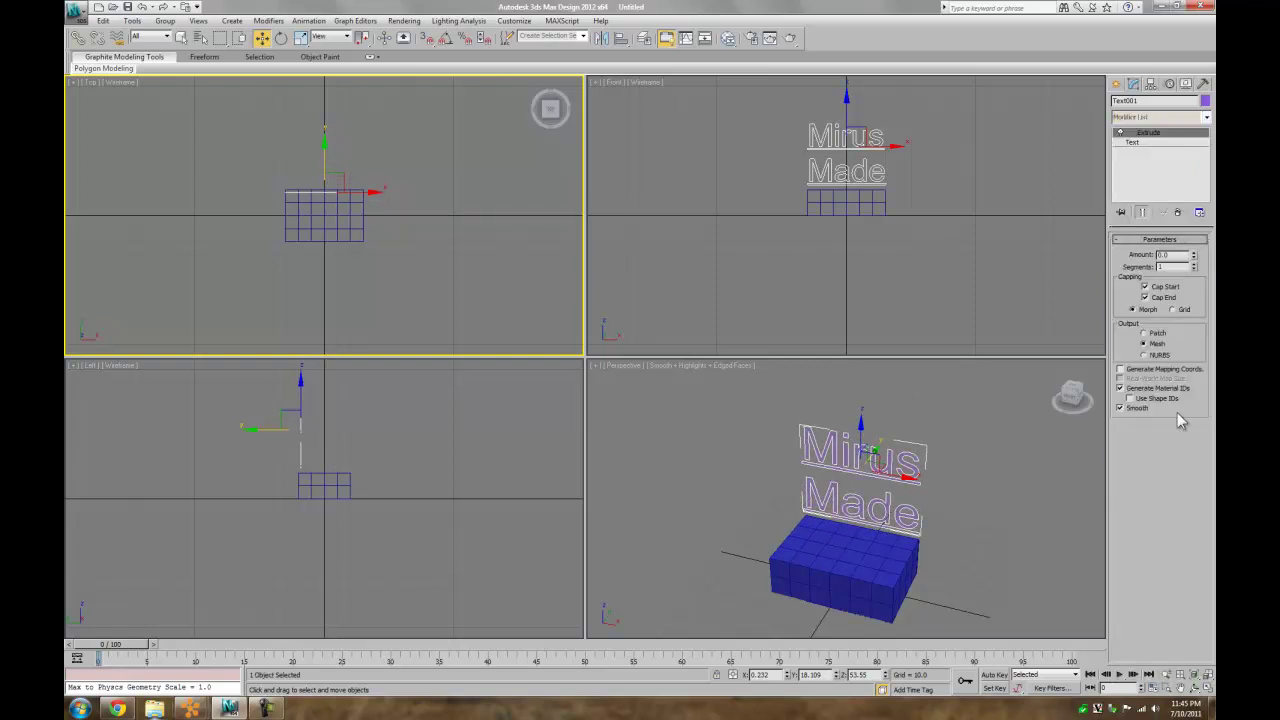
pyautogui.moveTo(1179, 255); pyautogui.dragTo(997, 244)
pyautogui.write('40')
pyautogui.press('Return')
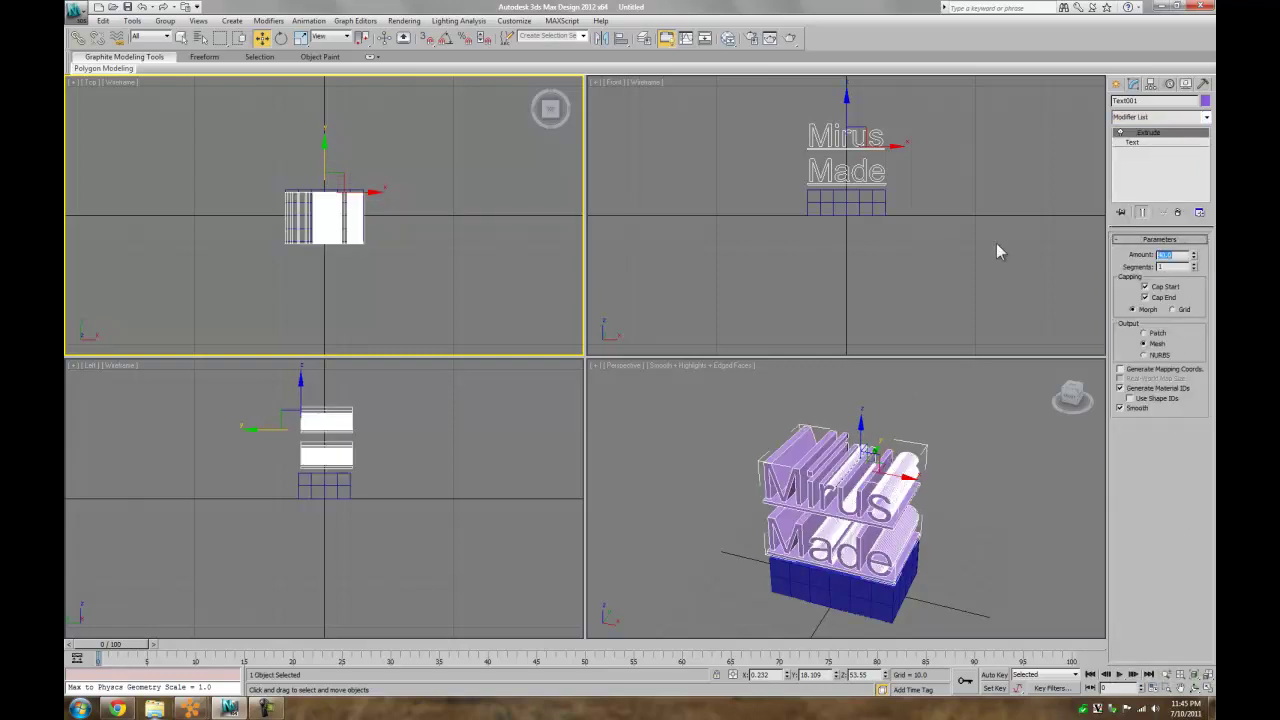
pyautogui.write('30')
pyautogui.press('Return')
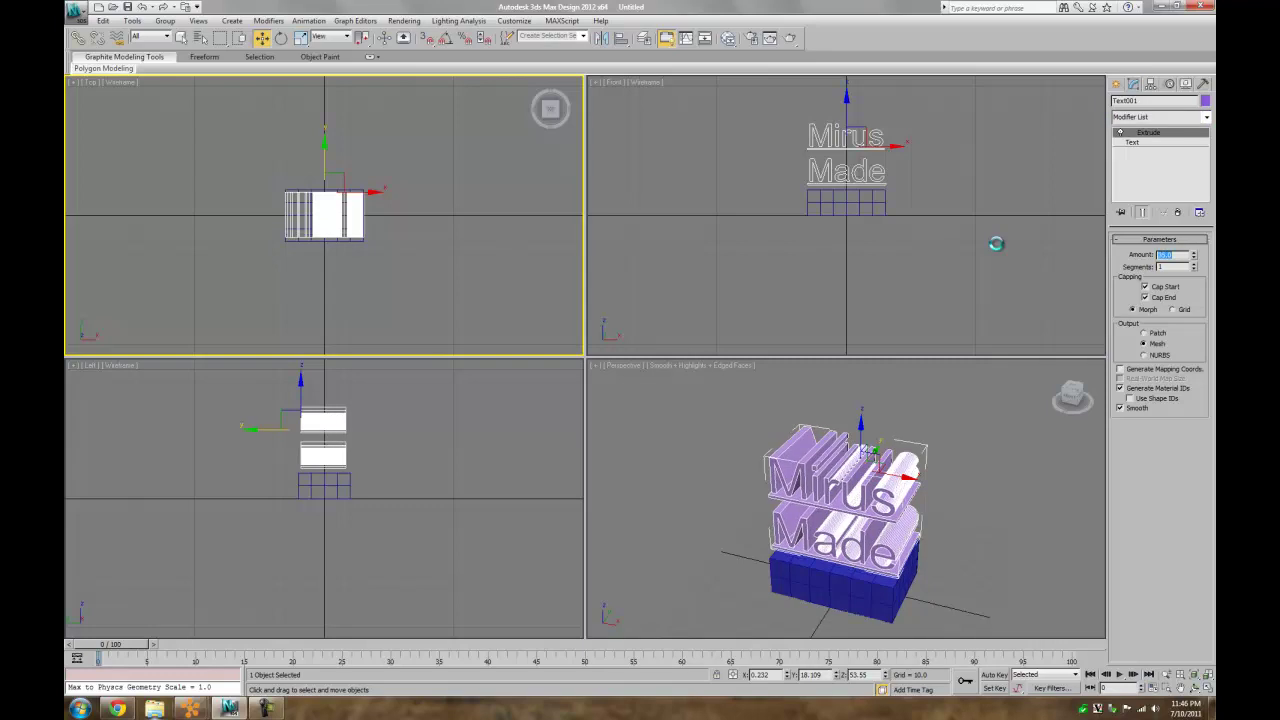
# Step: Examine the extruded text above the platform from low front angles in the enlarged perspective view
pyautogui.click(946, 458)
pyautogui.click(1196, 690)
pyautogui.moveTo(890, 572); pyautogui.dragTo(880, 509)
pyautogui.scroll(3, 880, 509)
pyautogui.hotkey('alt', 'w')
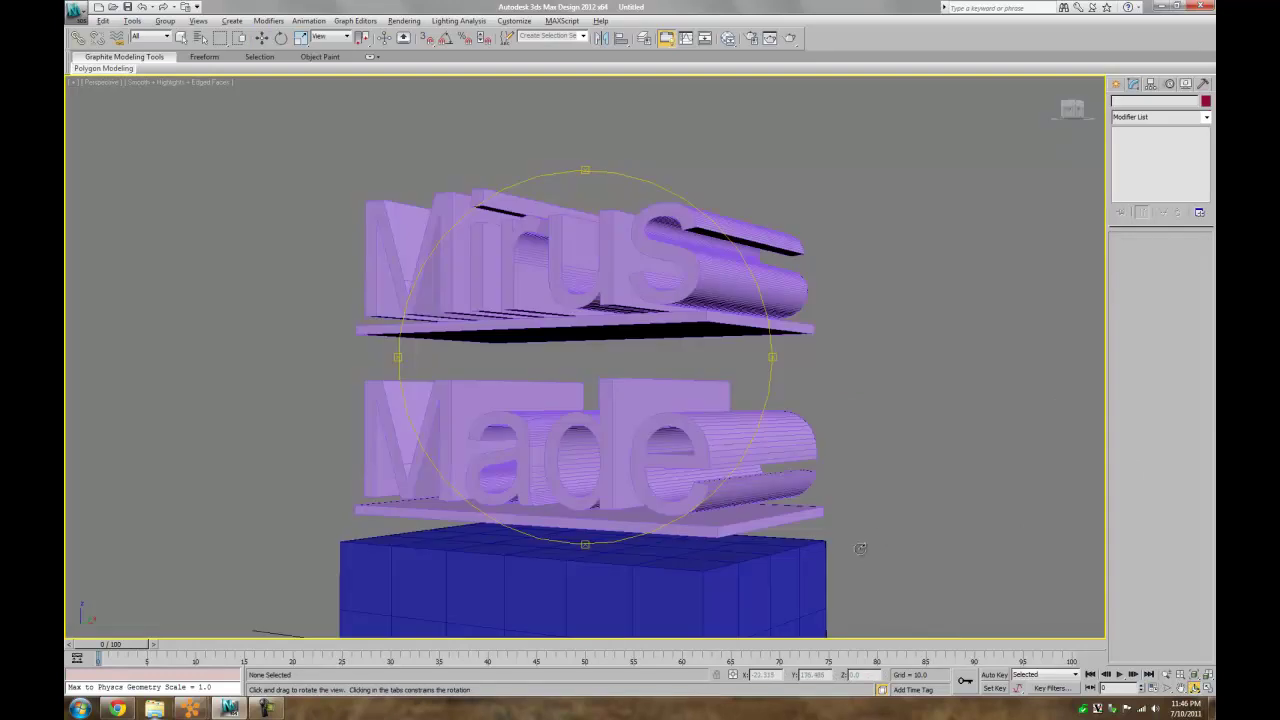
pyautogui.moveTo(652, 425); pyautogui.dragTo(600, 394)
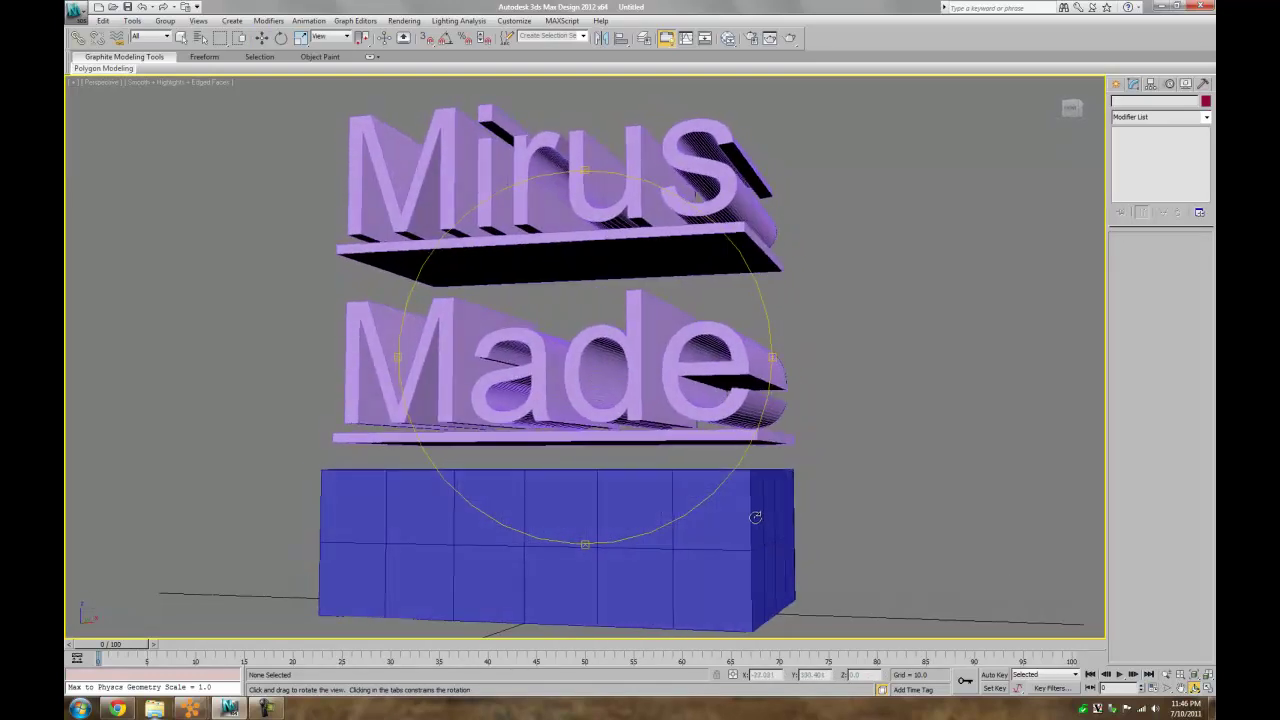
pyautogui.rightClick(537, 495)
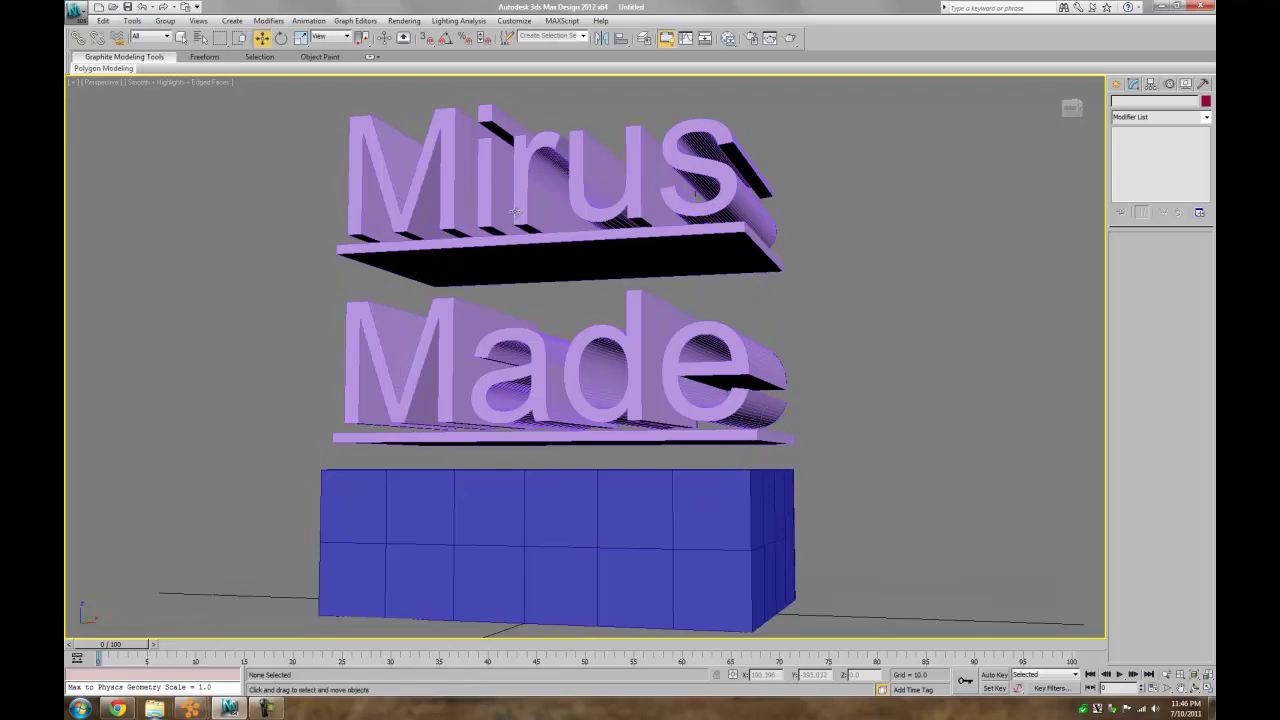
# Step: Select the extruded text and change its two lines to uppercase "MIRUS" and "MADE"
pyautogui.click(648, 366)
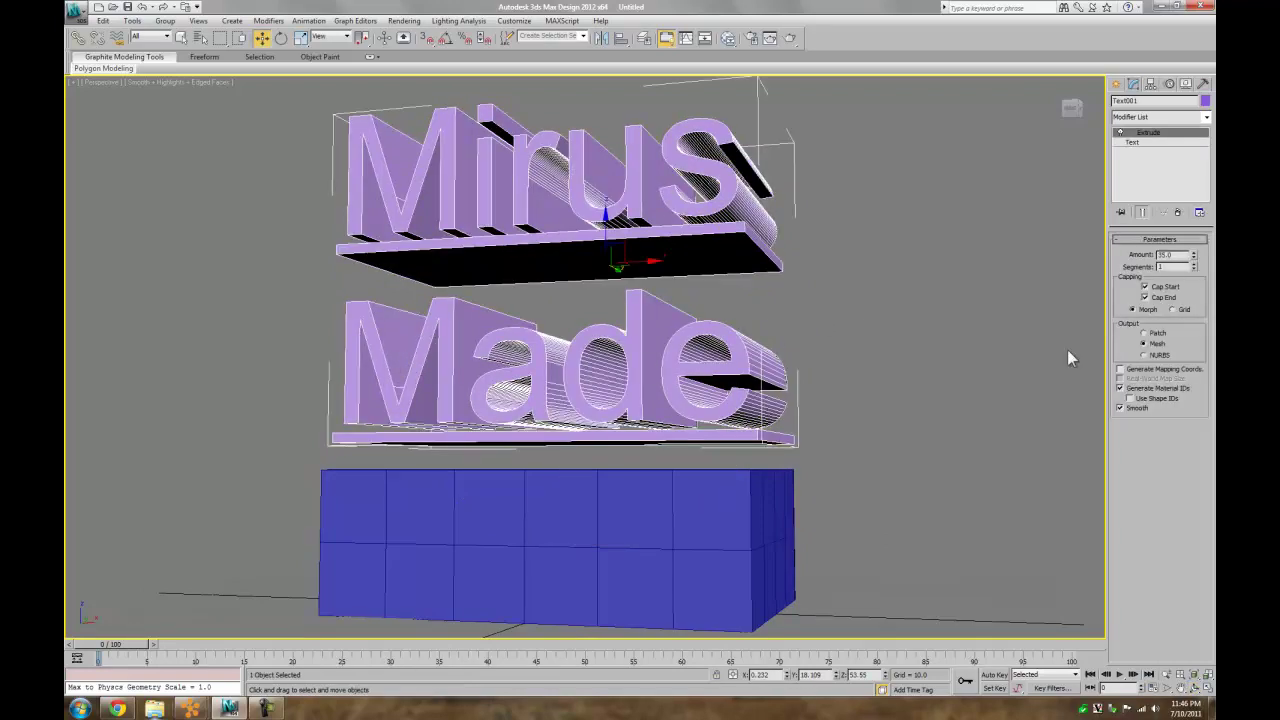
pyautogui.click(1145, 142)
pyautogui.click(1153, 362)
pyautogui.hotkey('ctrl', 'a')
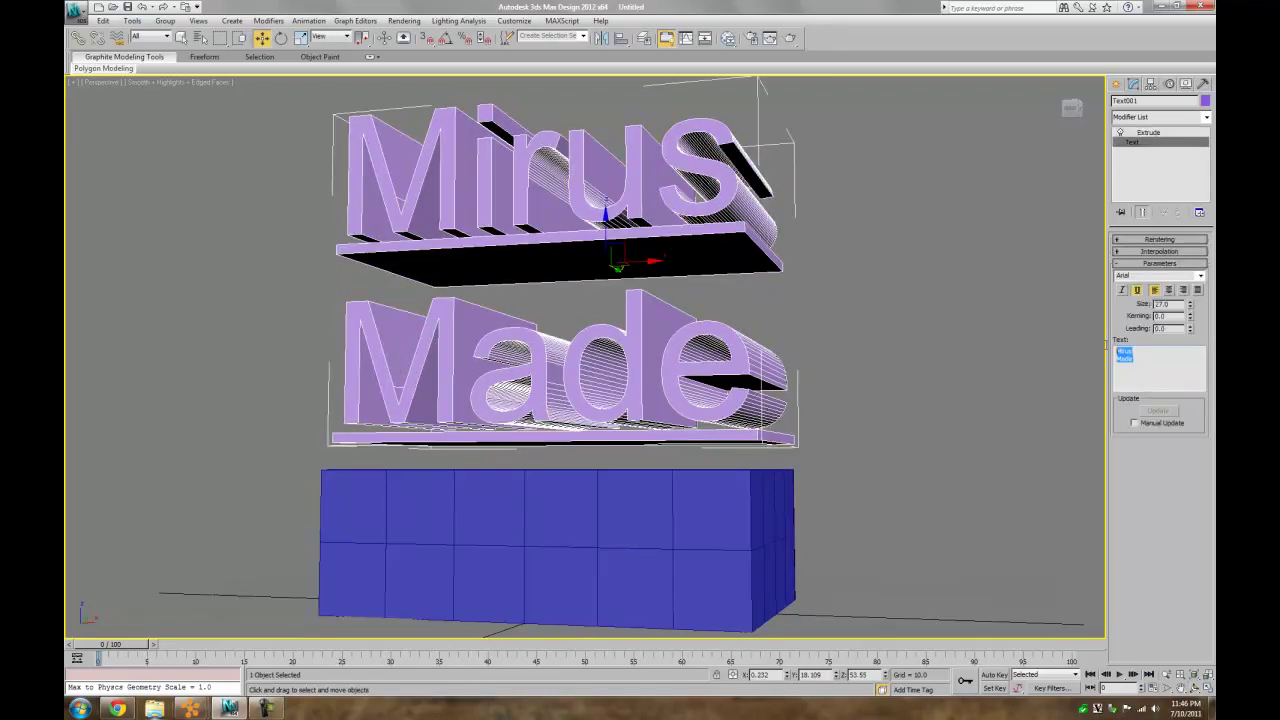
pyautogui.write('MIRUS ')
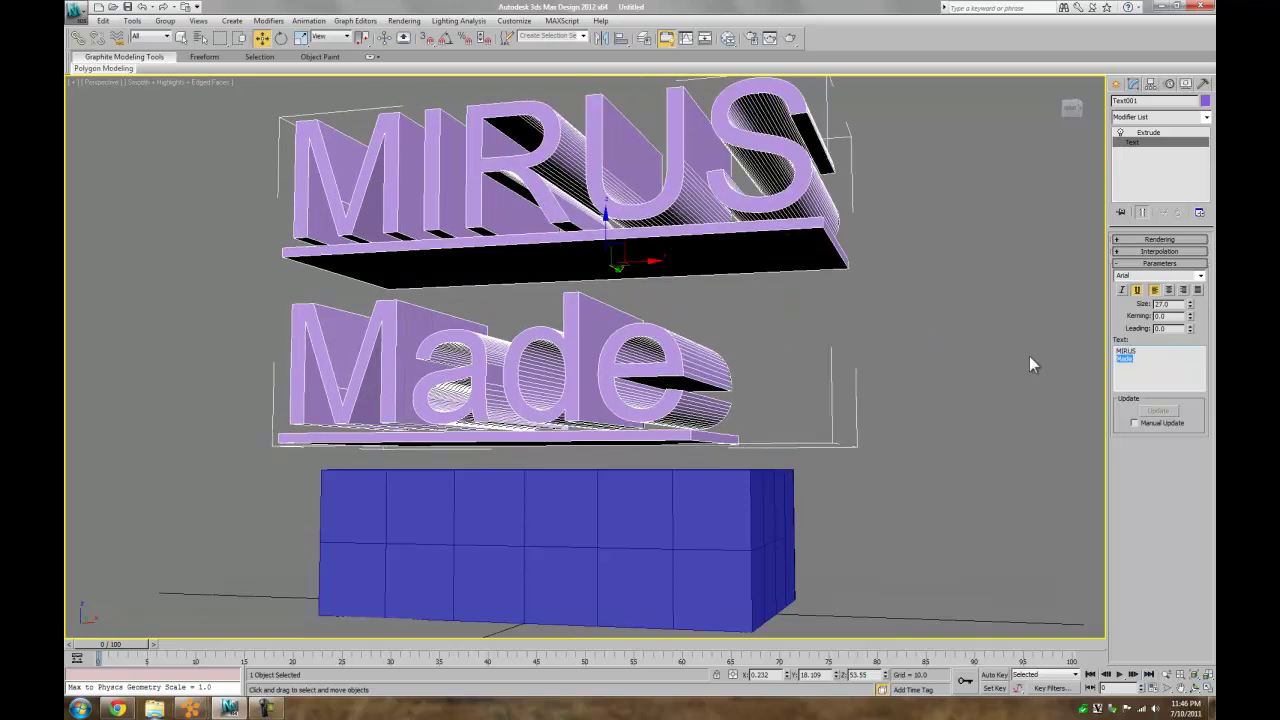
pyautogui.write('MADE')
# Step: Restore the two text lines to "Mirus" and "Made" and deselect the text
pyautogui.hotkey('ctrl', 'z')
pyautogui.hotkey('ctrl', 'z')
pyautogui.hotkey('ctrl', 'z')
pyautogui.hotkey('ctrl', 'z')
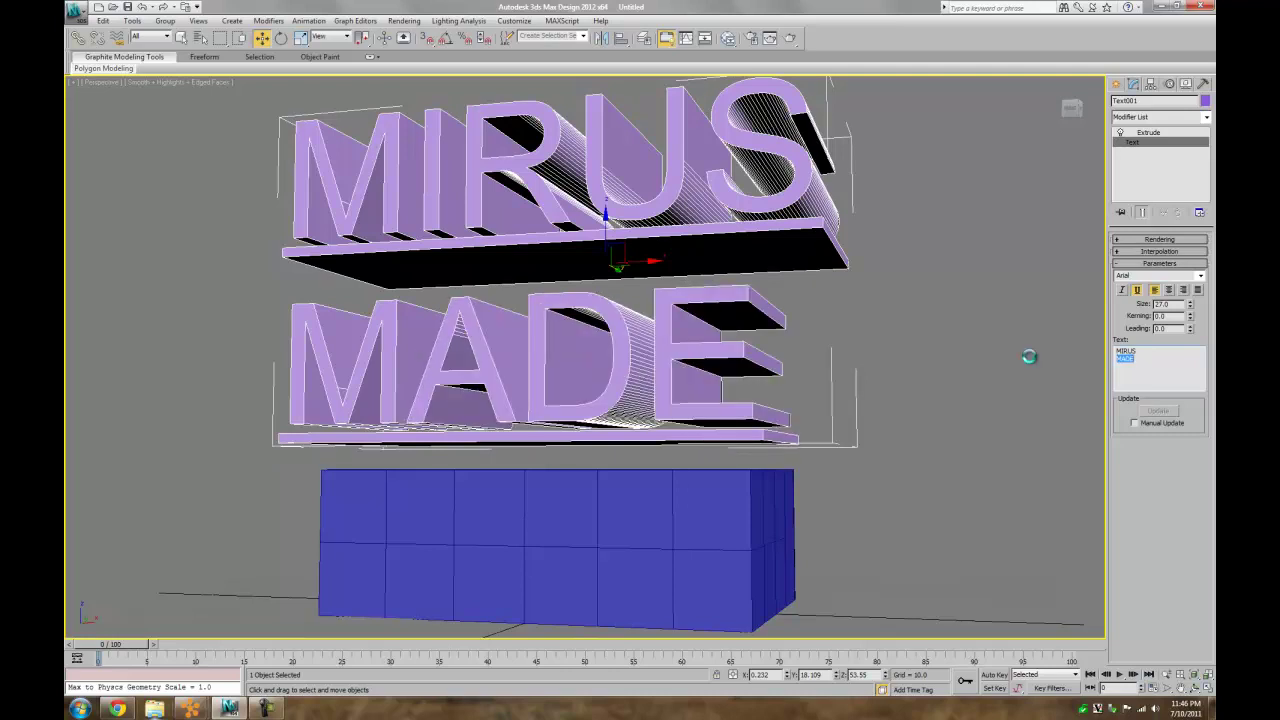
pyautogui.click(1159, 353)
pyautogui.write('Mirus')
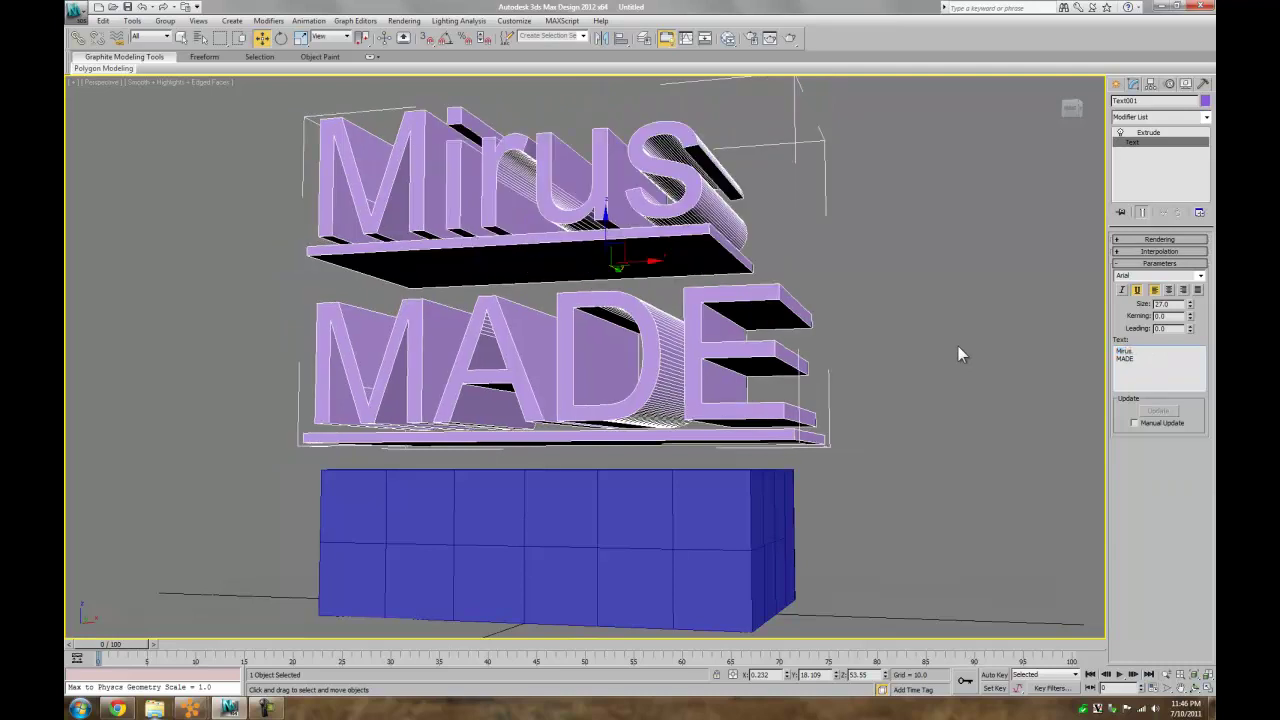
pyautogui.press('BackSpace')
pyautogui.press('BackSpace')
pyautogui.press('BackSpace')
pyautogui.write('ade')
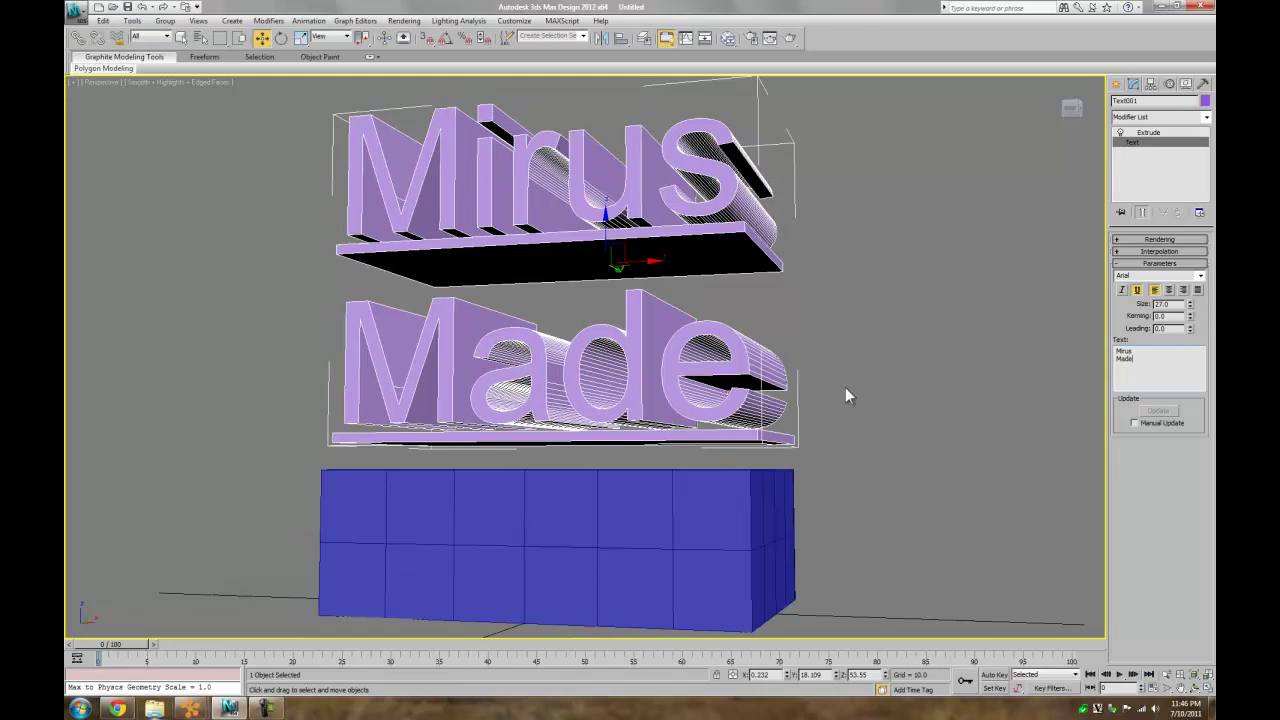
pyautogui.click(898, 412)
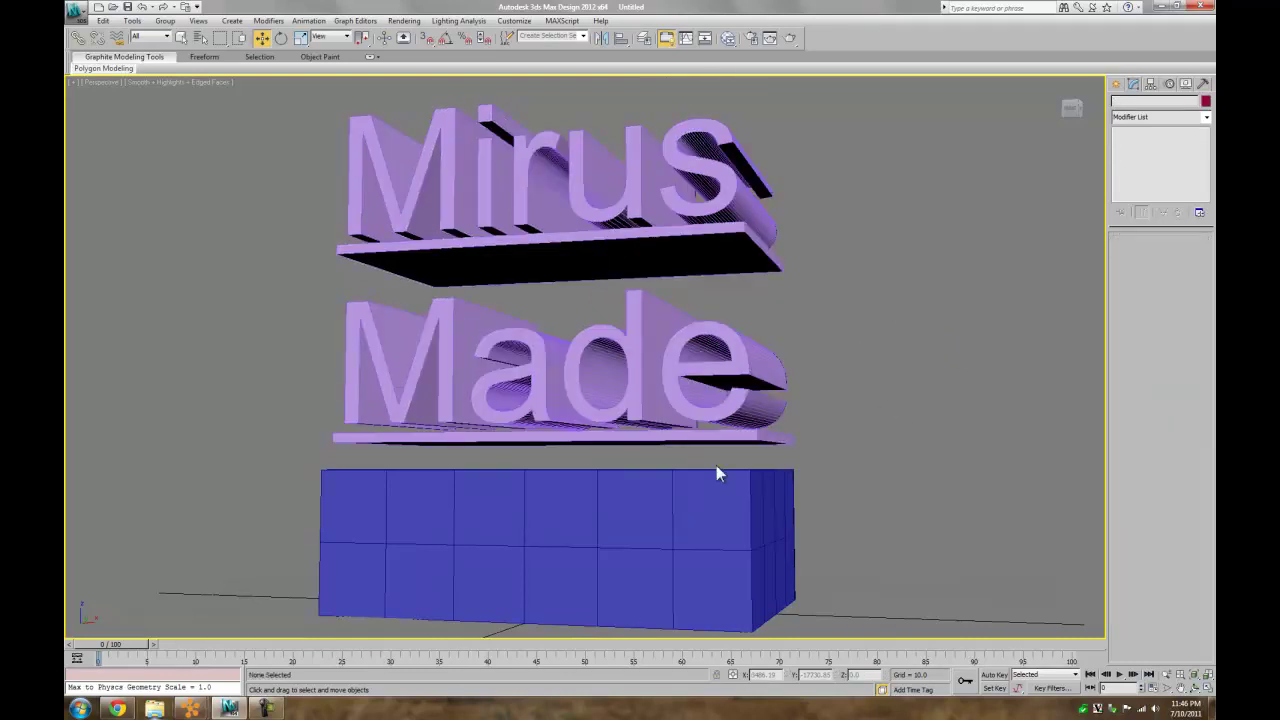
# Step: Add an Edit Mesh modifier to the extruded text and switch to its Element sub-object level
pyautogui.click(1193, 689)
pyautogui.moveTo(684, 368)
pyautogui.mouseDown()
pyautogui.moveTo(668, 396)
pyautogui.moveTo(698, 369)
pyautogui.moveTo(688, 379)
pyautogui.mouseUp()
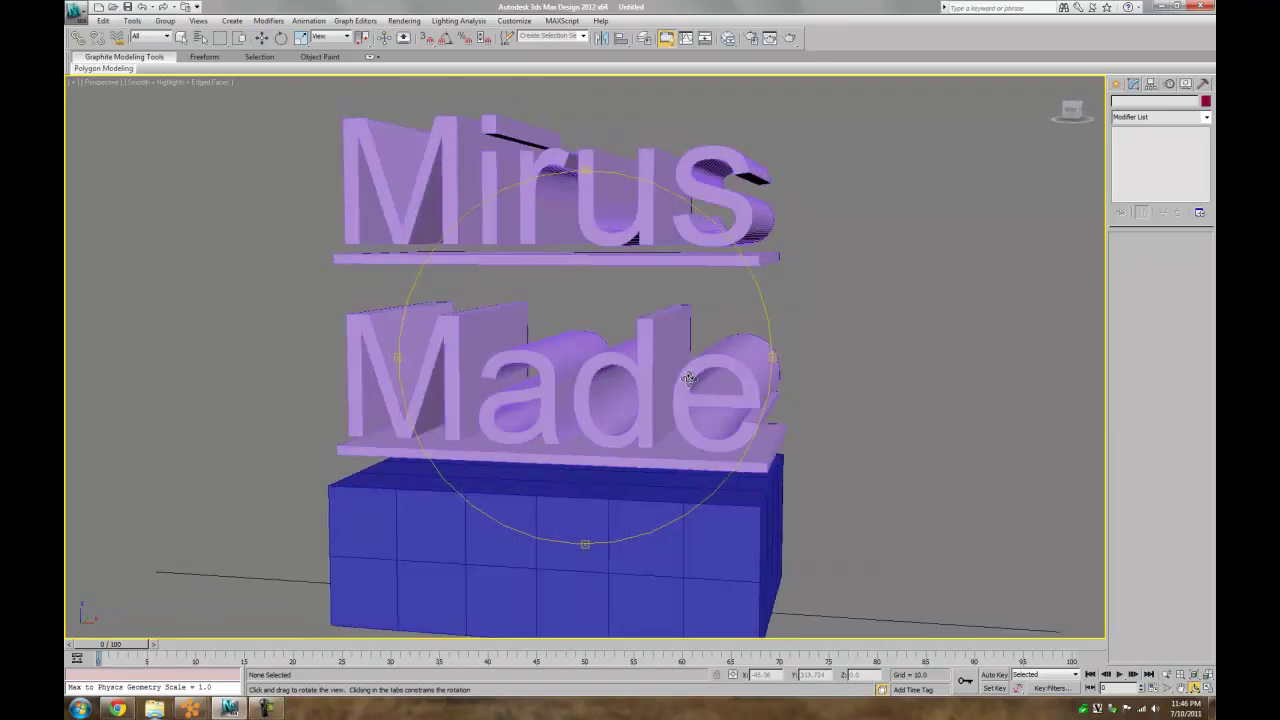
pyautogui.rightClick(688, 379)
pyautogui.click(639, 384)
pyautogui.click(1206, 117)
pyautogui.click(1160, 408)
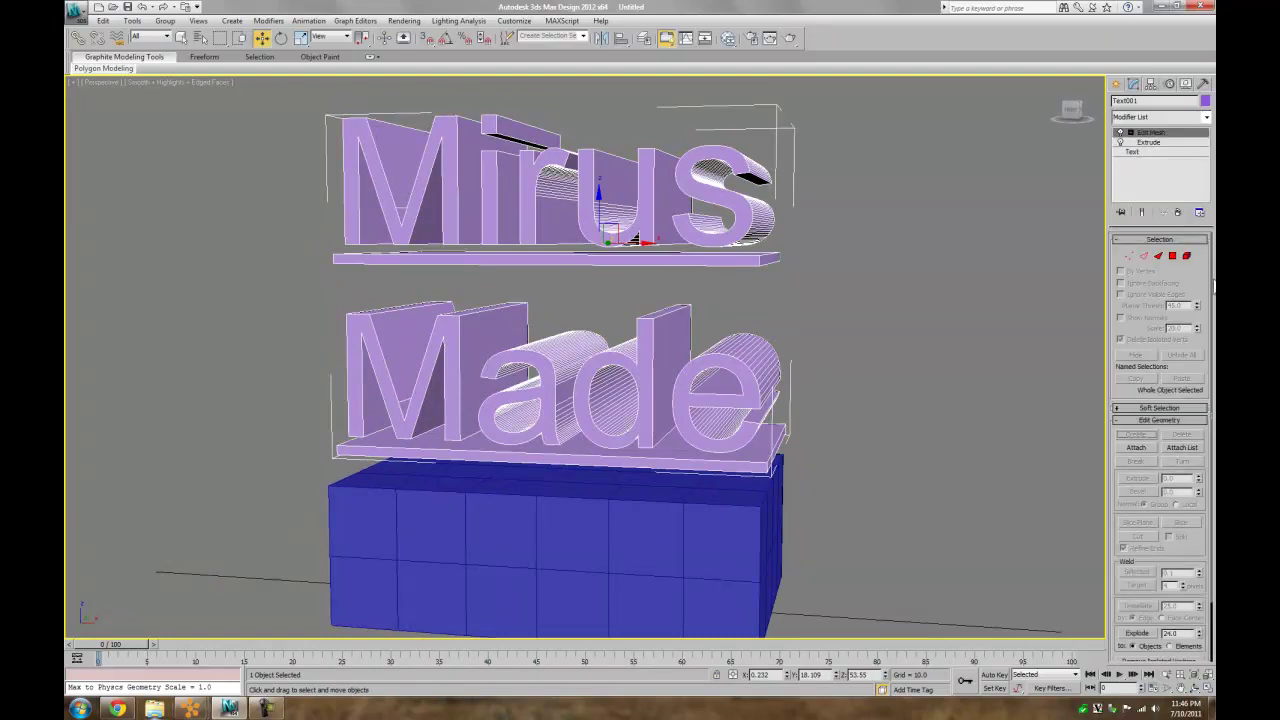
pyautogui.click(1187, 256)
# Step: Select the "s", "u", "r" and the stem of the "i" in "Mirus" as mesh elements
pyautogui.click(734, 206)
pyautogui.click(638, 206)
pyautogui.click(505, 206)
pyautogui.click(523, 207)
pyautogui.click(745, 335)
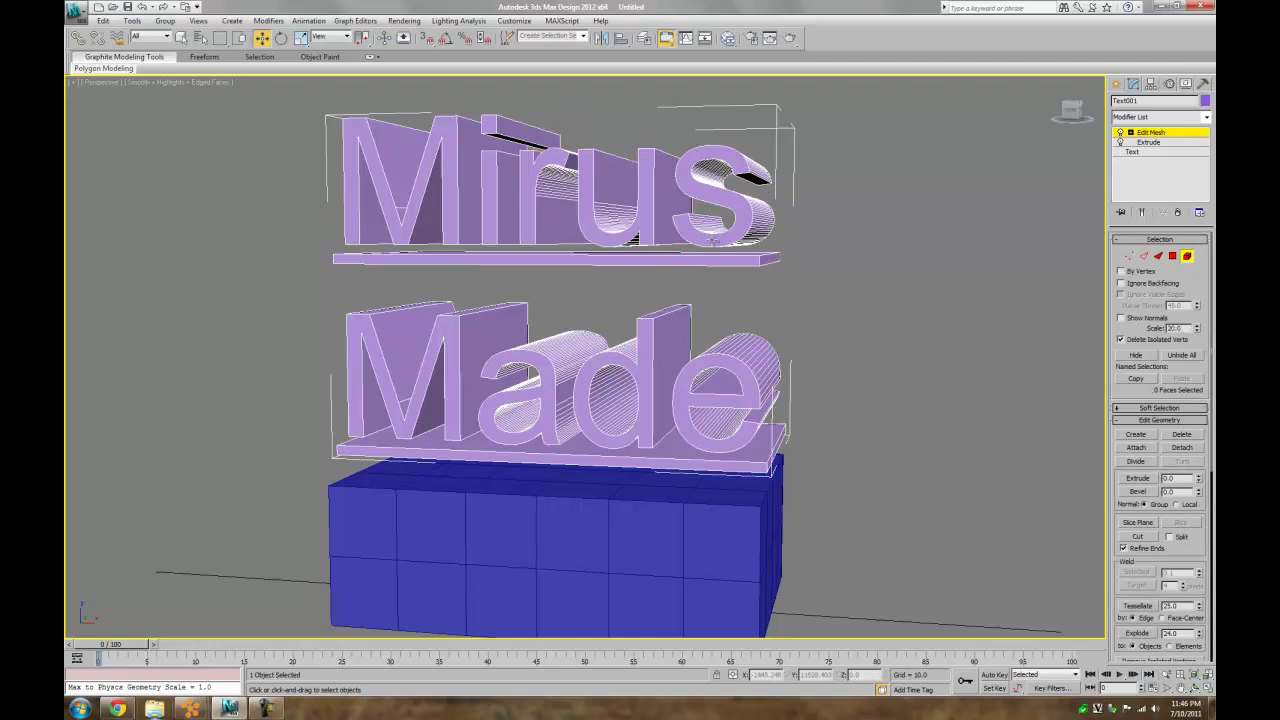
pyautogui.click(712, 237)
pyautogui.click(672, 291)
pyautogui.click(508, 121)
pyautogui.click(890, 227)
pyautogui.click(731, 228)
pyautogui.keyDown('ctrl'); pyautogui.click(660, 212); pyautogui.keyUp('ctrl')
pyautogui.keyDown('ctrl'); pyautogui.click(550, 214); pyautogui.keyUp('ctrl')
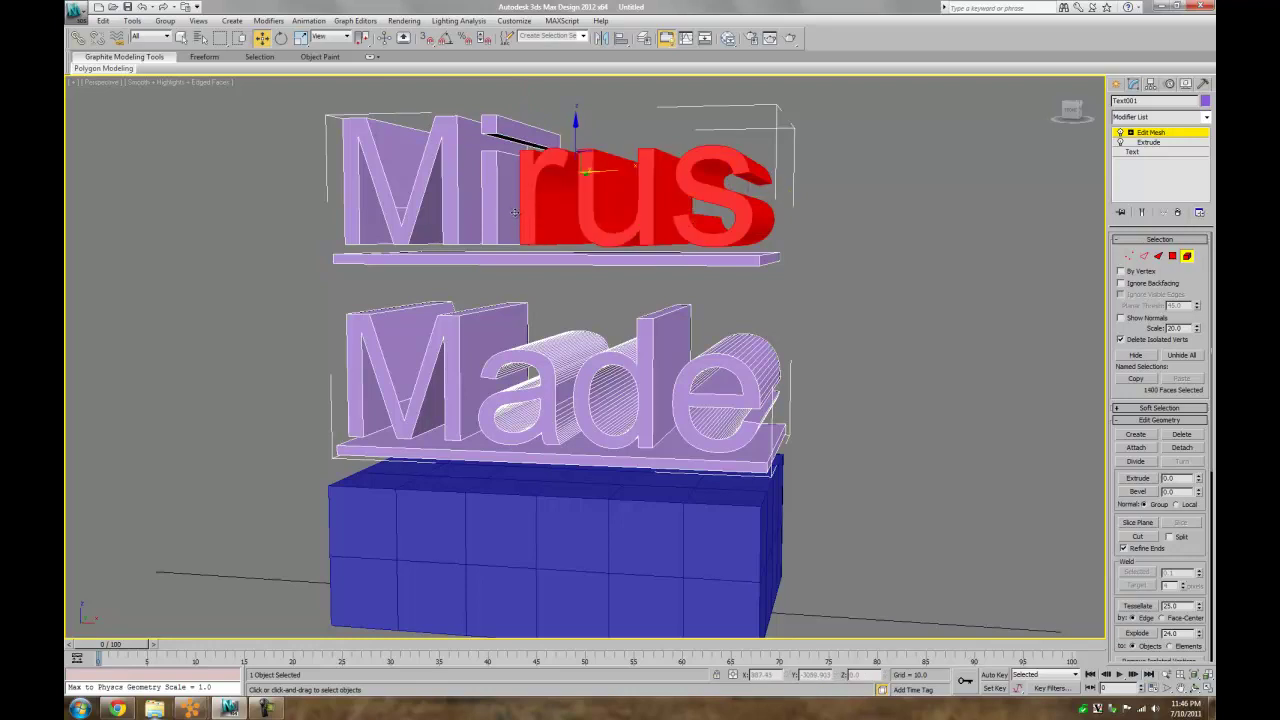
pyautogui.keyDown('ctrl'); pyautogui.click(515, 212); pyautogui.keyUp('ctrl')
# Step: Close the Jump Desktop window, check the 20th Century Fox reference image in the browser, and return to 3ds Max Design
pyautogui.hotkey('alt', 'Tab')
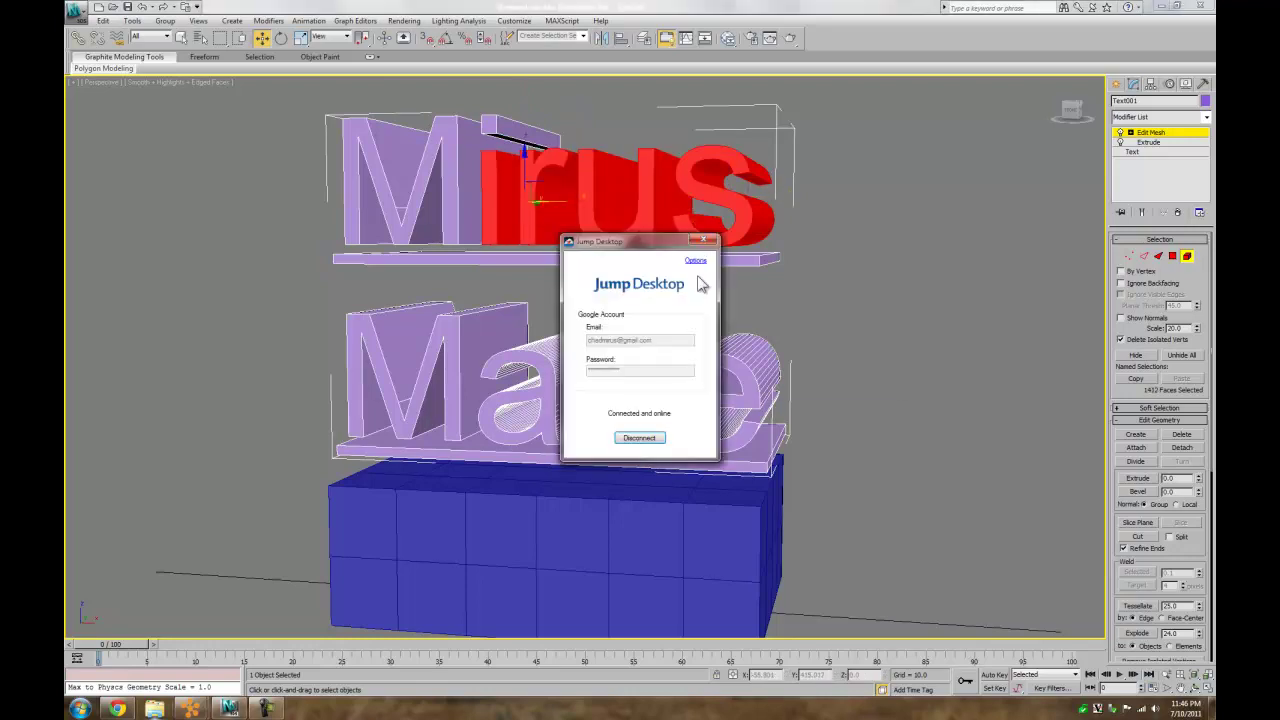
pyautogui.click(714, 241)
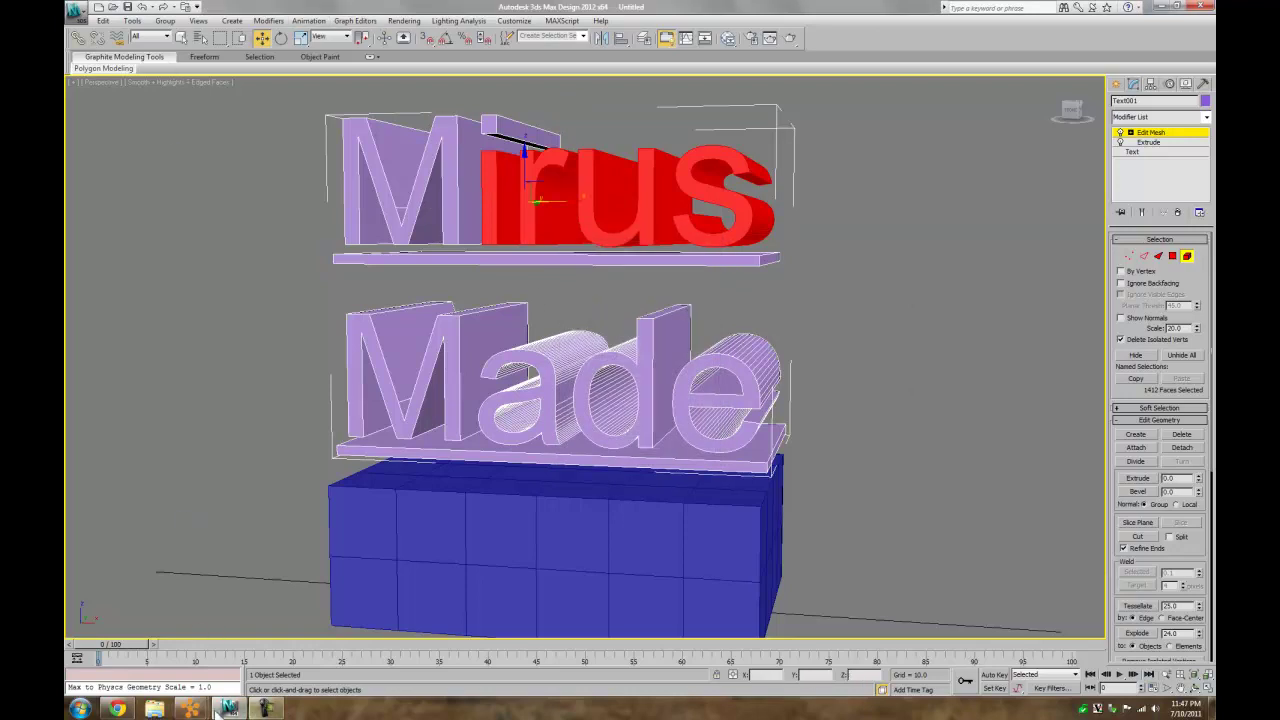
pyautogui.click(117, 709)
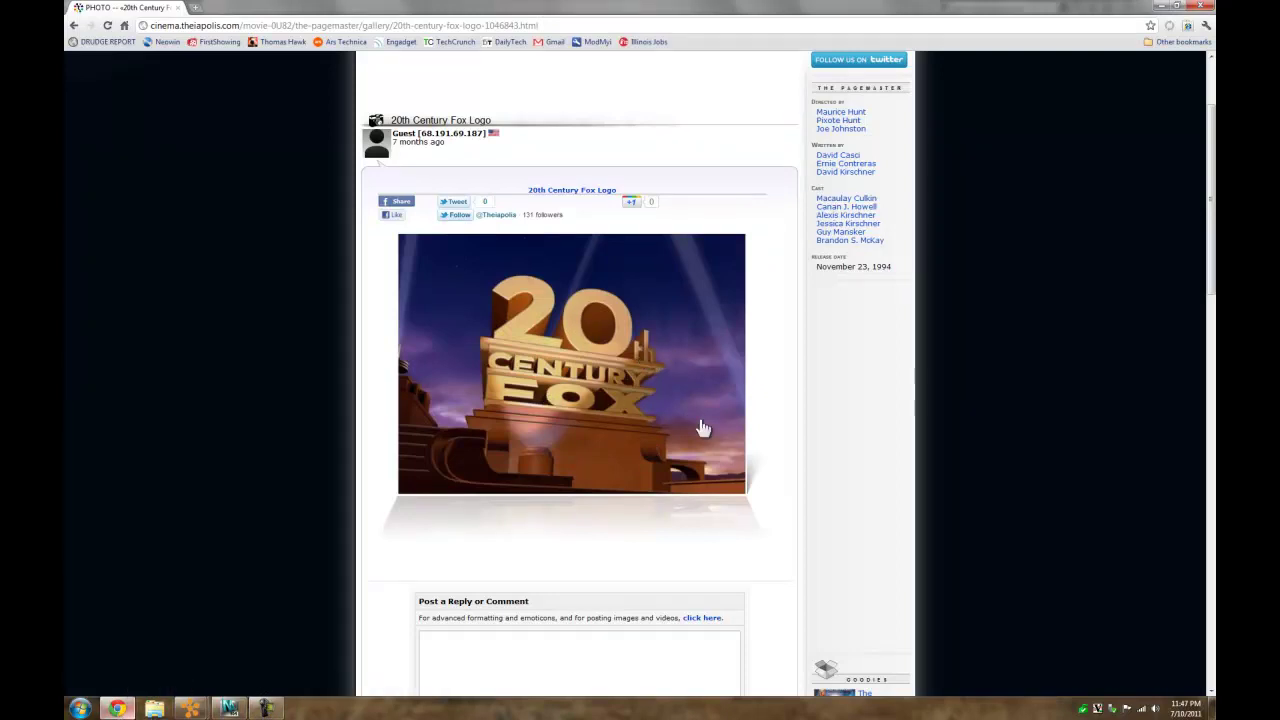
pyautogui.click(130, 710)
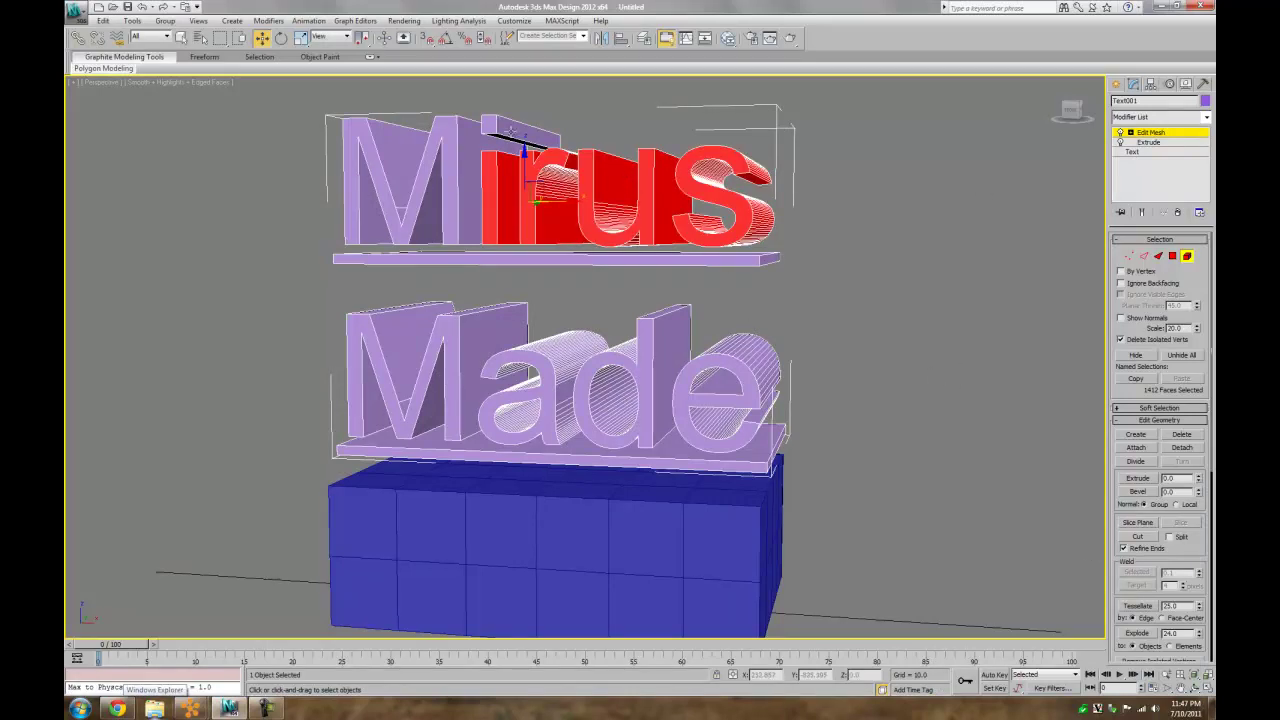
# Step: Try scaling the selected lowercase letters of "Mirus", and the "s" alone, vertically
pyautogui.click(301, 38)
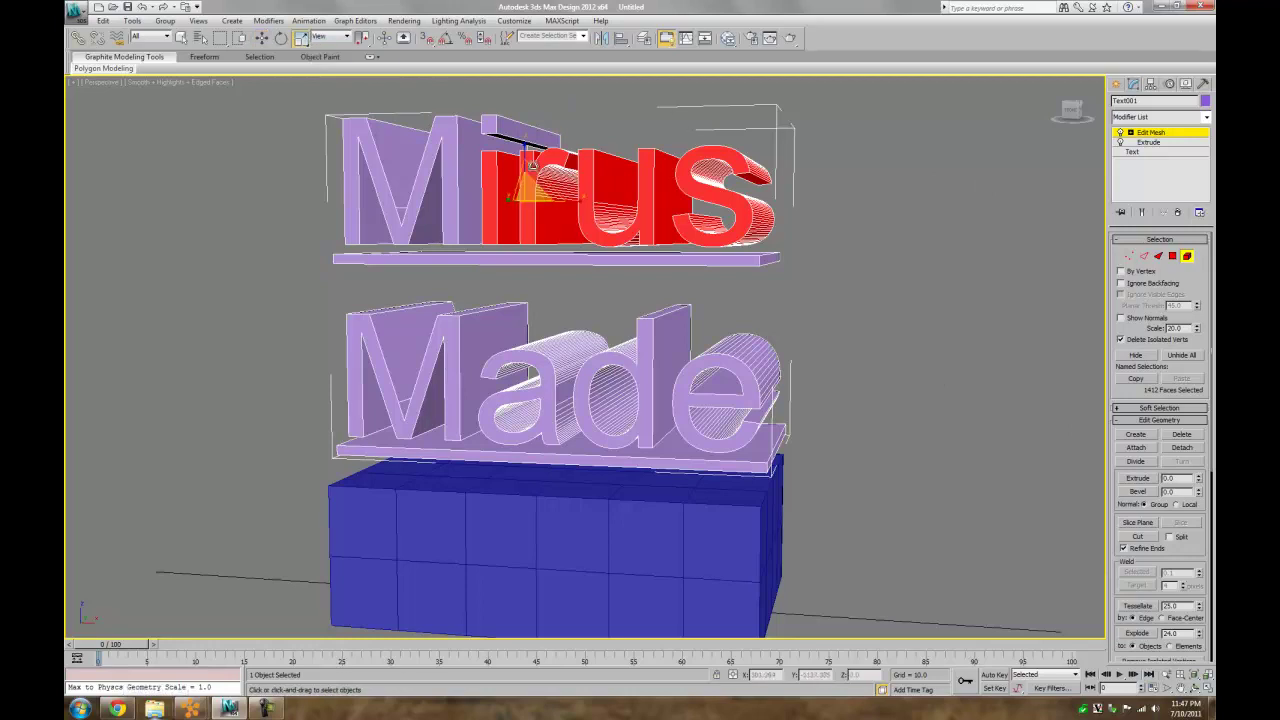
pyautogui.moveTo(525, 143)
pyautogui.mouseDown()
pyautogui.moveTo(521, 125)
pyautogui.moveTo(520, 140)
pyautogui.mouseUp()
pyautogui.click(707, 170)
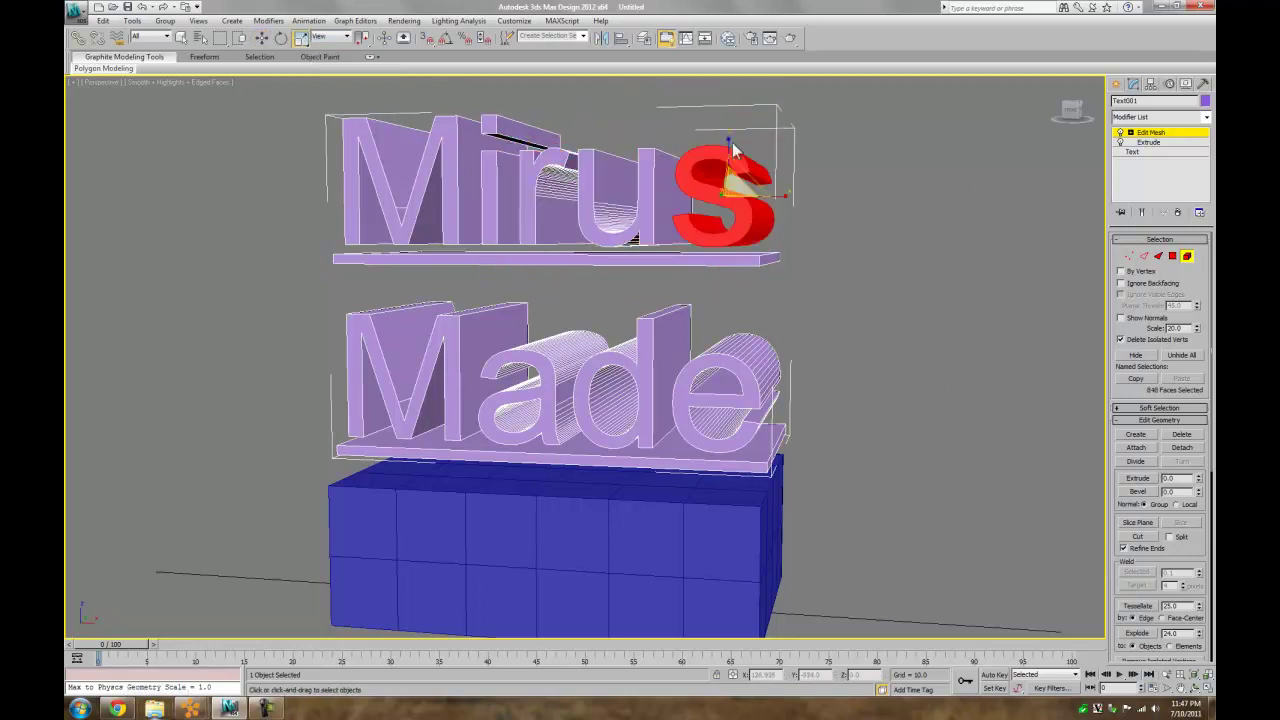
pyautogui.moveTo(729, 142); pyautogui.dragTo(728, 118)
pyautogui.hotkey('ctrl', 'z')
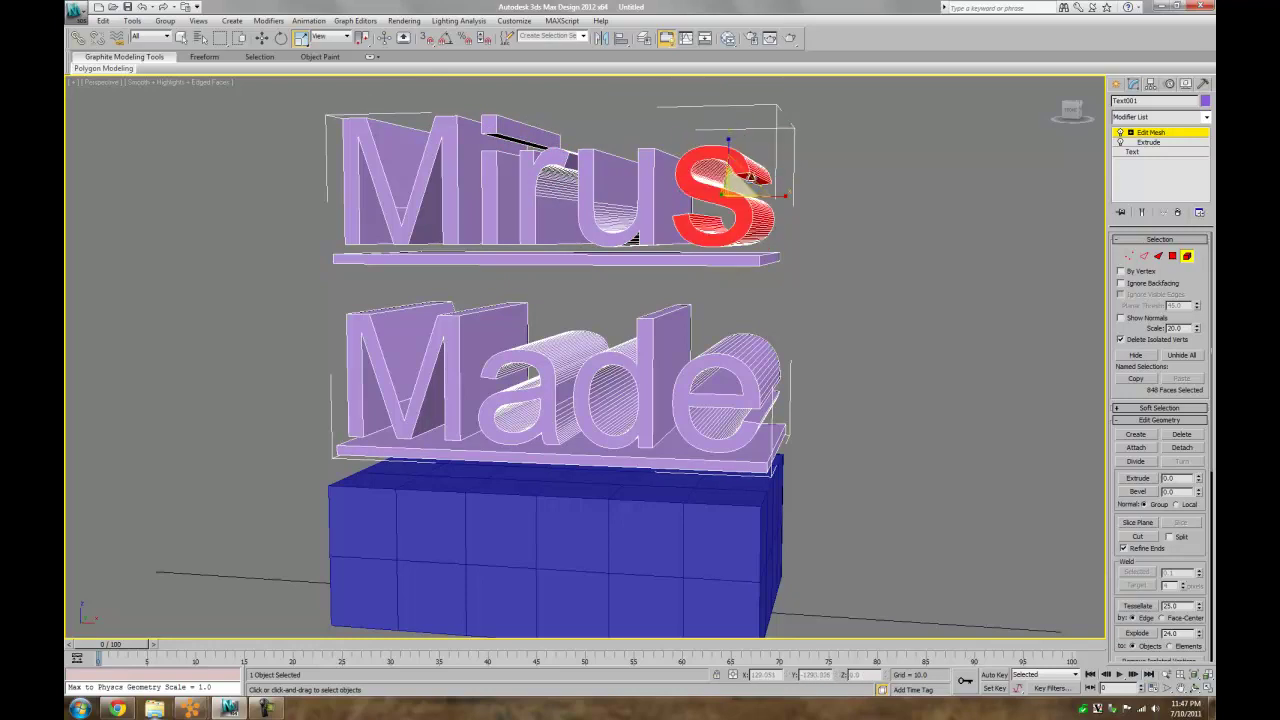
# Step: Try scaling the "r", "u" and "s" elements of "Mirus" together, and the "s" alone
pyautogui.keyDown('ctrl'); pyautogui.click(605, 186); pyautogui.keyUp('ctrl')
pyautogui.keyDown('ctrl'); pyautogui.click(537, 187); pyautogui.keyUp('ctrl')
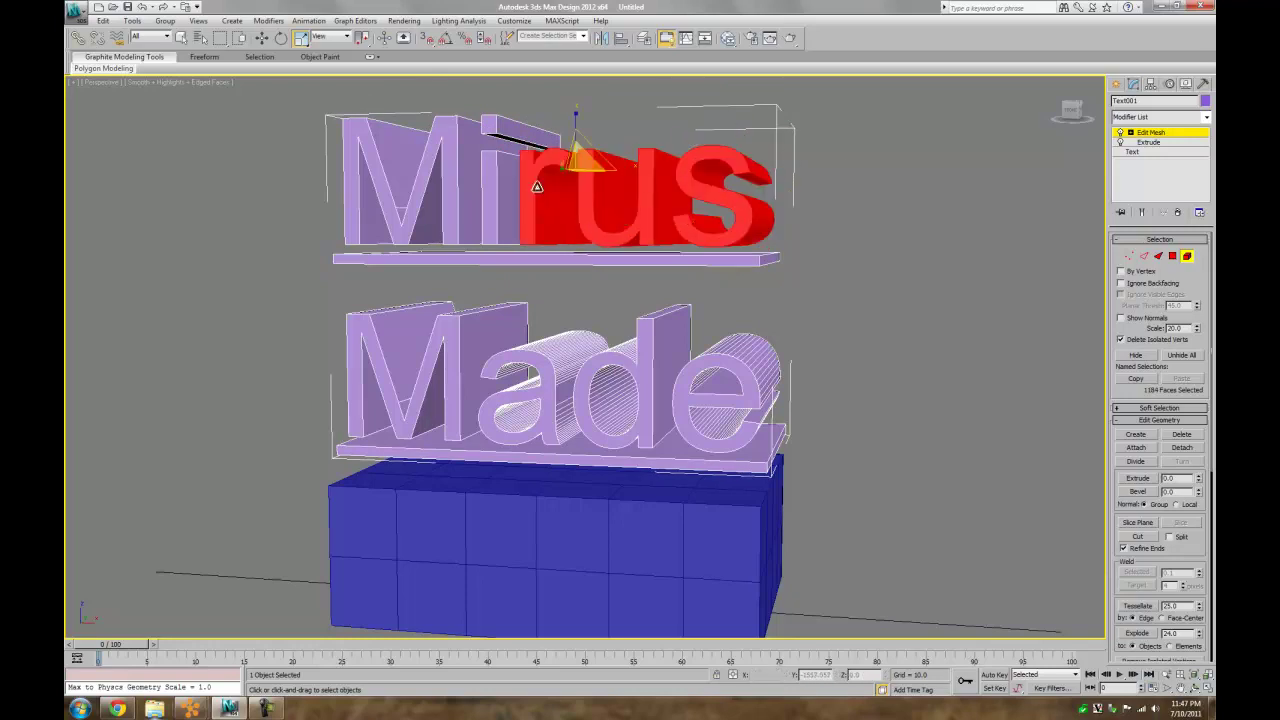
pyautogui.moveTo(535, 137)
pyautogui.mouseDown()
pyautogui.moveTo(534, 110)
pyautogui.moveTo(529, 145)
pyautogui.moveTo(537, 131)
pyautogui.mouseUp()
pyautogui.rightClick(537, 132)
pyautogui.click(706, 187)
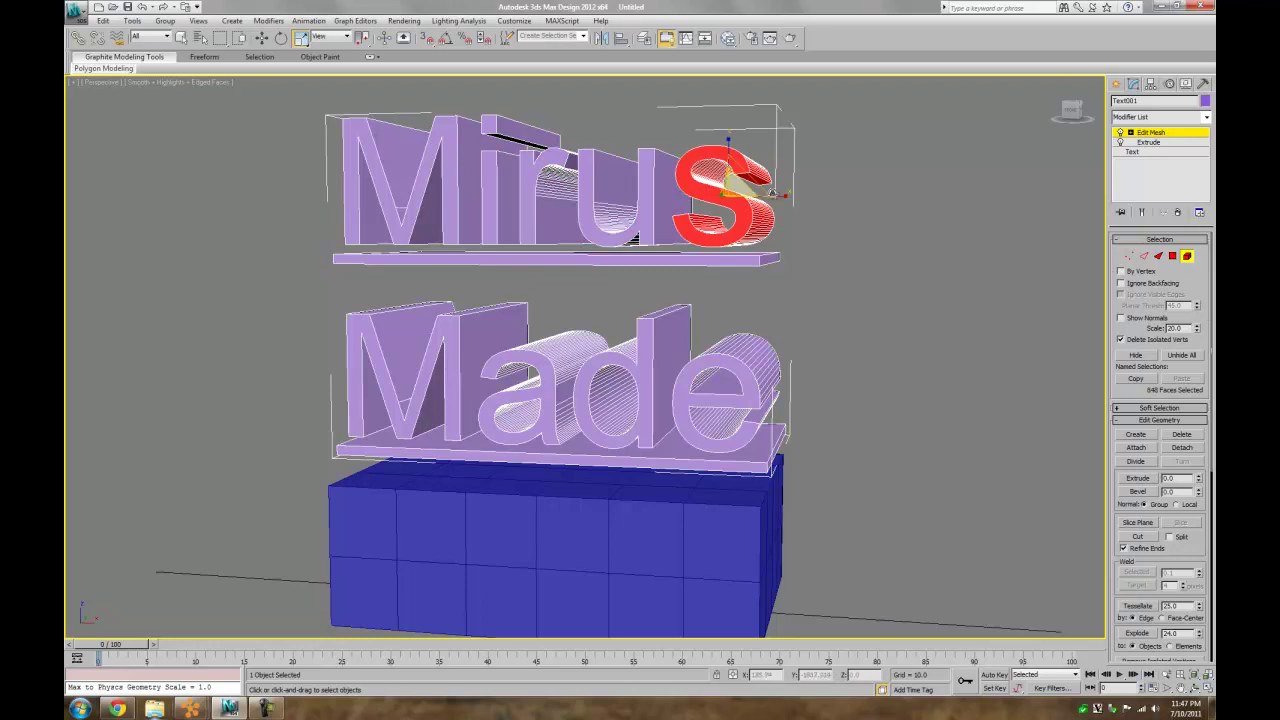
pyautogui.rightClick(740, 181)
pyautogui.click(886, 199)
pyautogui.moveTo(736, 190); pyautogui.dragTo(800, 149)
pyautogui.click(1195, 689)
pyautogui.moveTo(763, 338)
pyautogui.mouseDown()
pyautogui.moveTo(612, 370)
pyautogui.moveTo(763, 350)
pyautogui.mouseUp()
pyautogui.moveTo(818, 420); pyautogui.dragTo(640, 292)
pyautogui.rightClick(636, 289)
pyautogui.click(557, 188)
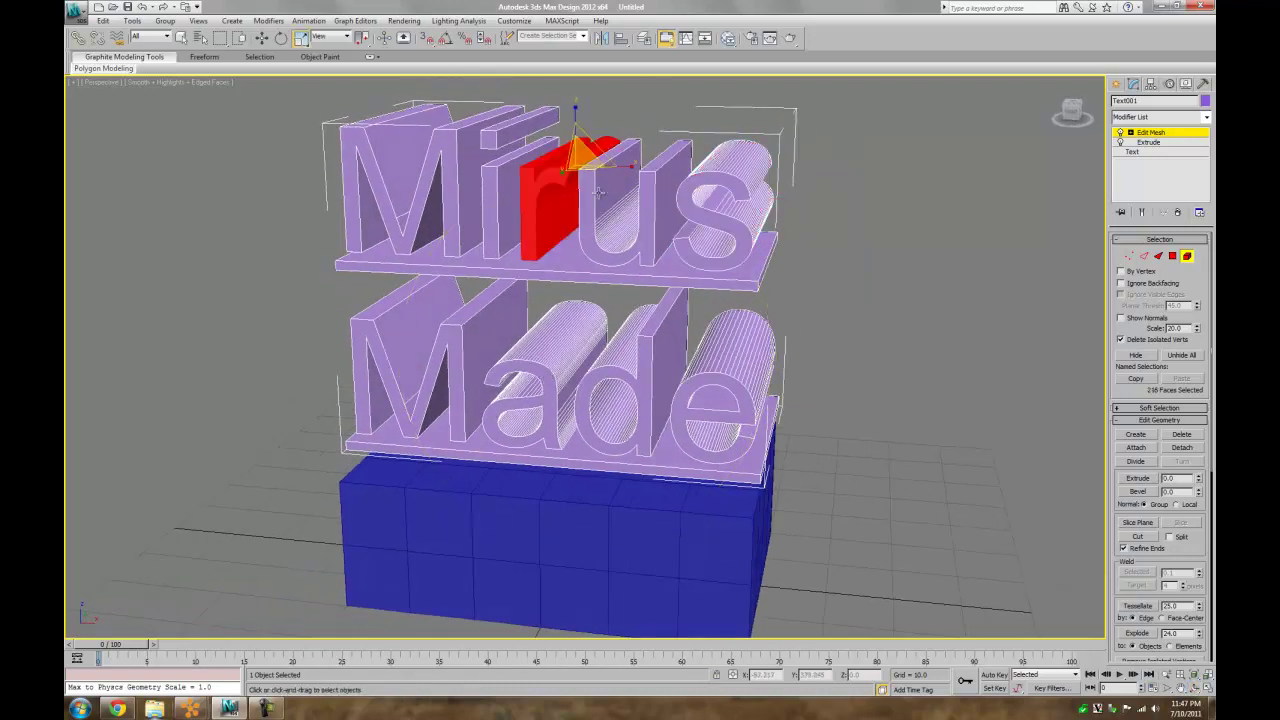
pyautogui.keyDown('ctrl'); pyautogui.click(616, 201); pyautogui.keyUp('ctrl')
pyautogui.keyDown('ctrl'); pyautogui.click(708, 199); pyautogui.keyUp('ctrl')
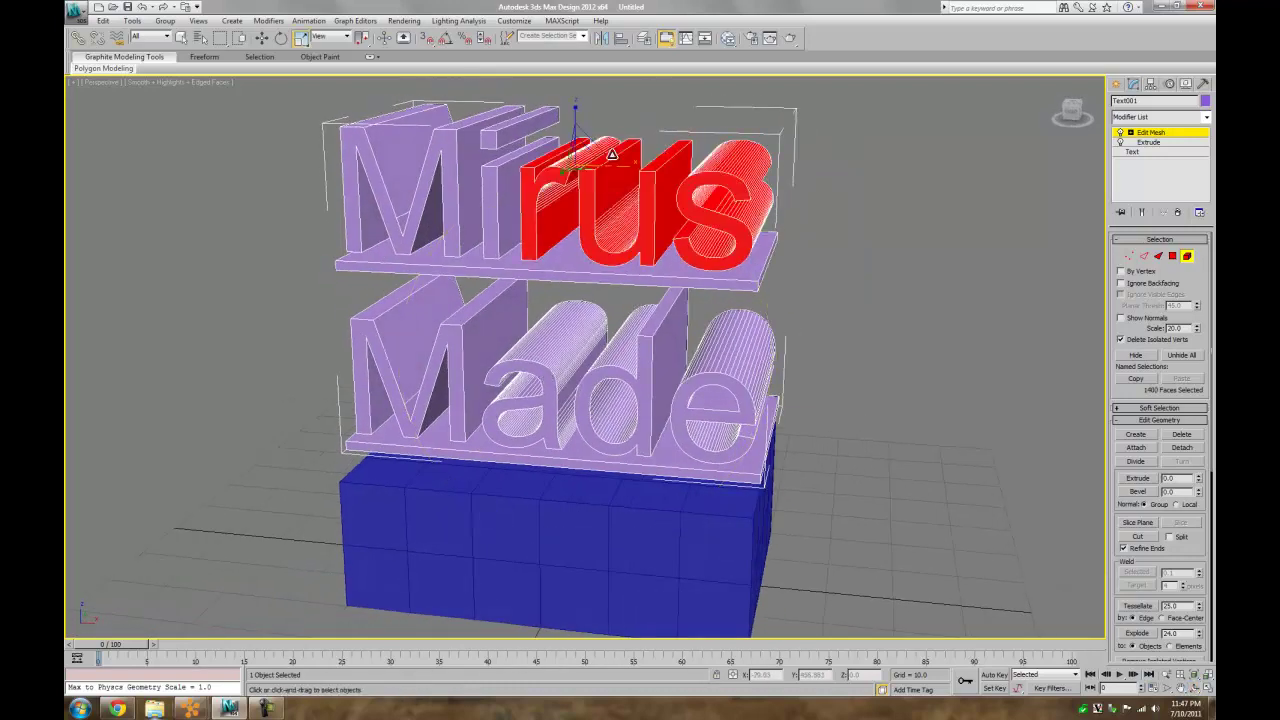
pyautogui.click(903, 205)
pyautogui.scroll(-3, 878, 270)
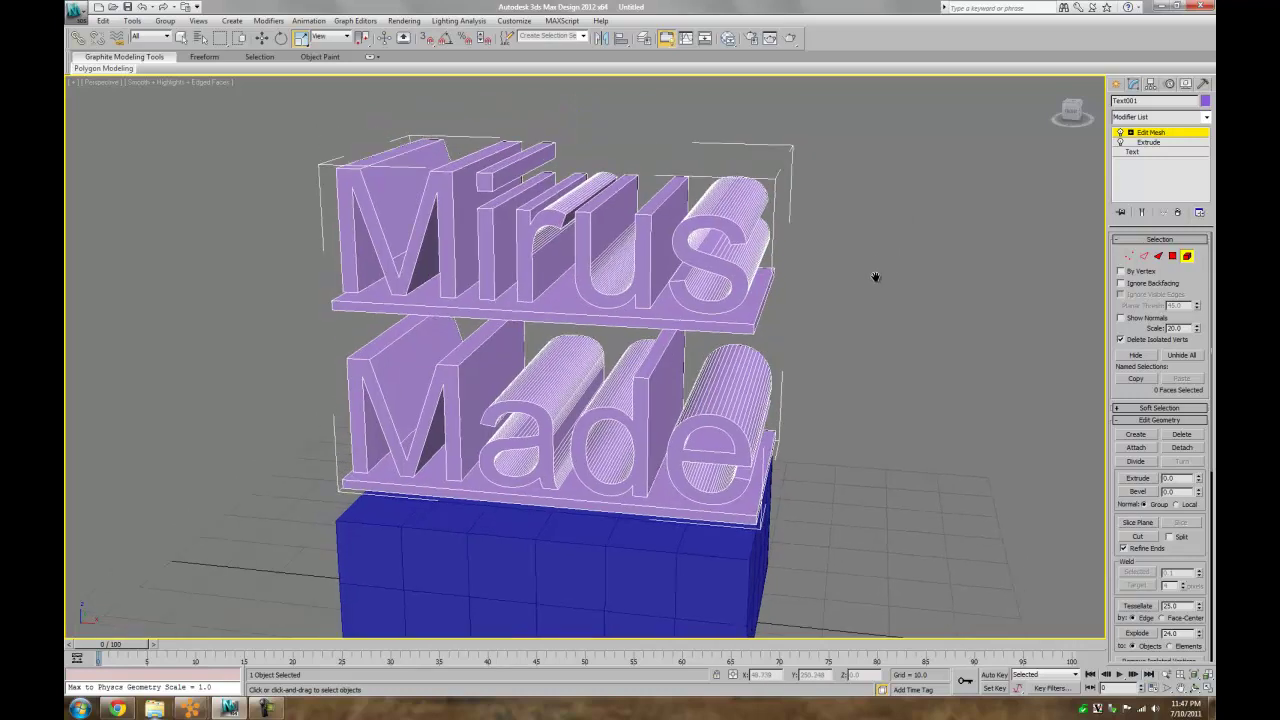
pyautogui.rightClick(658, 284)
# Step: Add the line "20th" above "Mirus" in the base Text object's text
pyautogui.click(1153, 151)
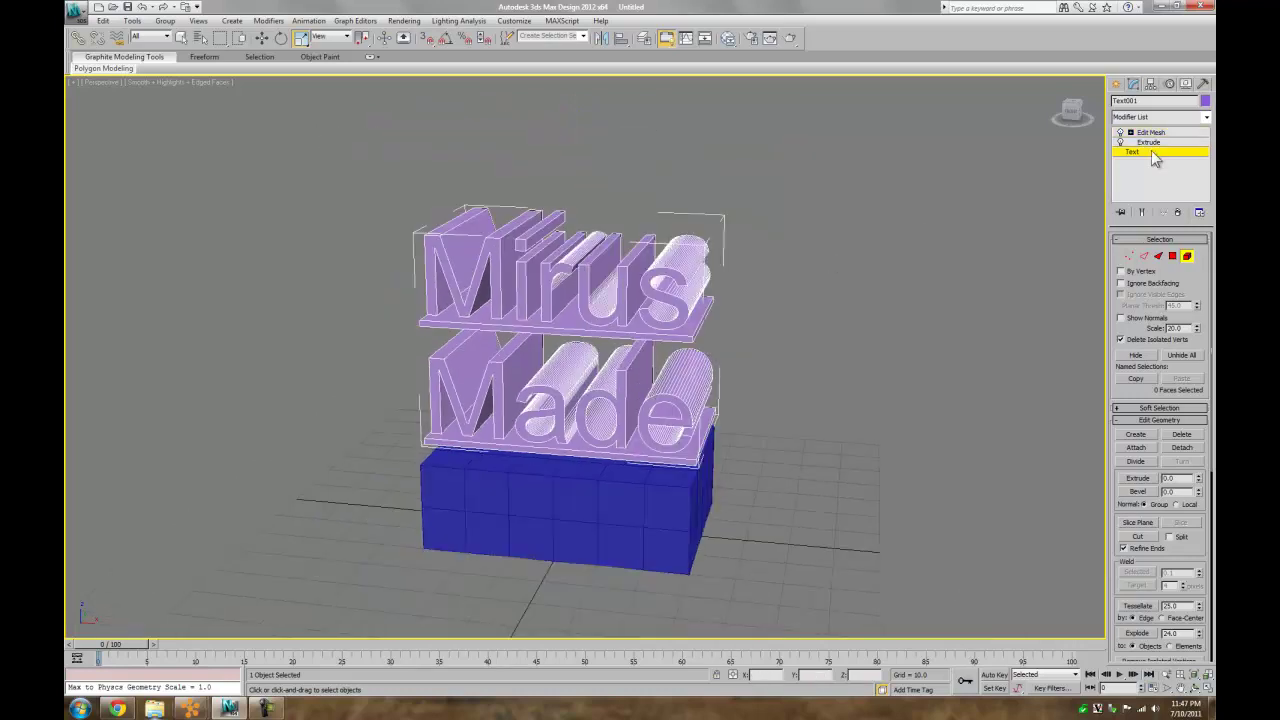
pyautogui.click(690, 388)
pyautogui.click(1160, 152)
pyautogui.click(688, 387)
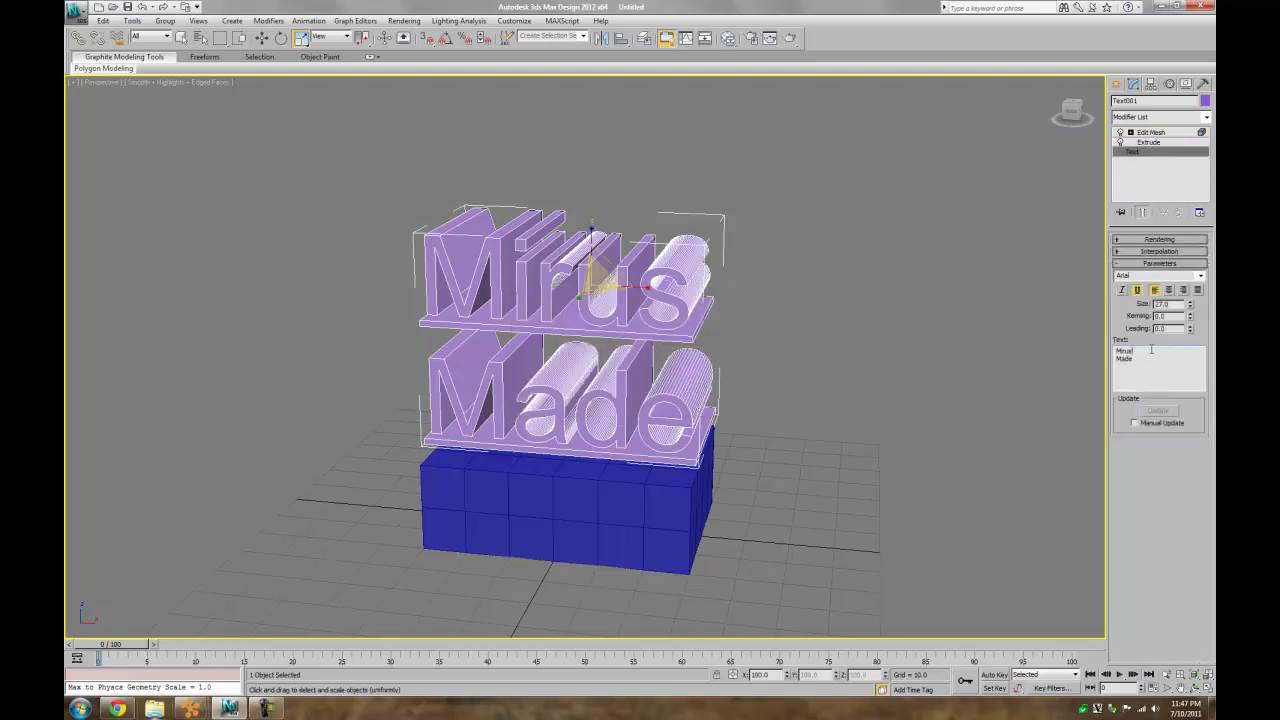
pyautogui.press('Return')
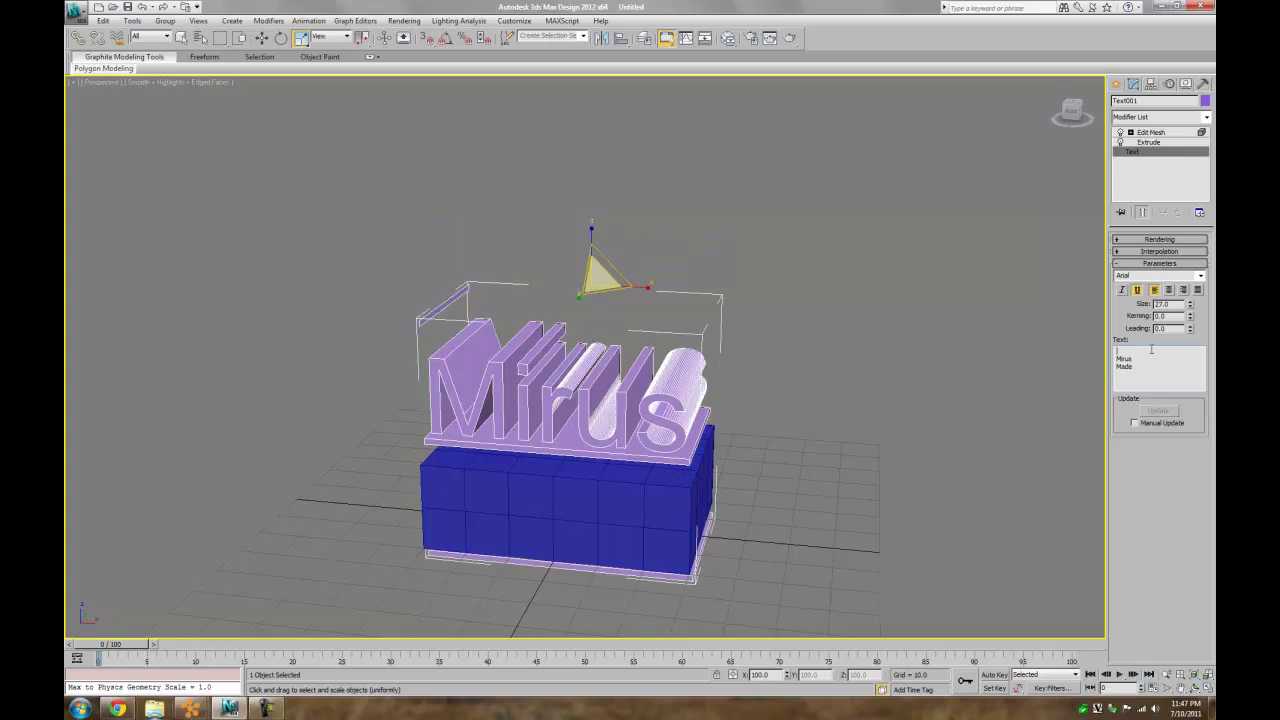
pyautogui.write('20')
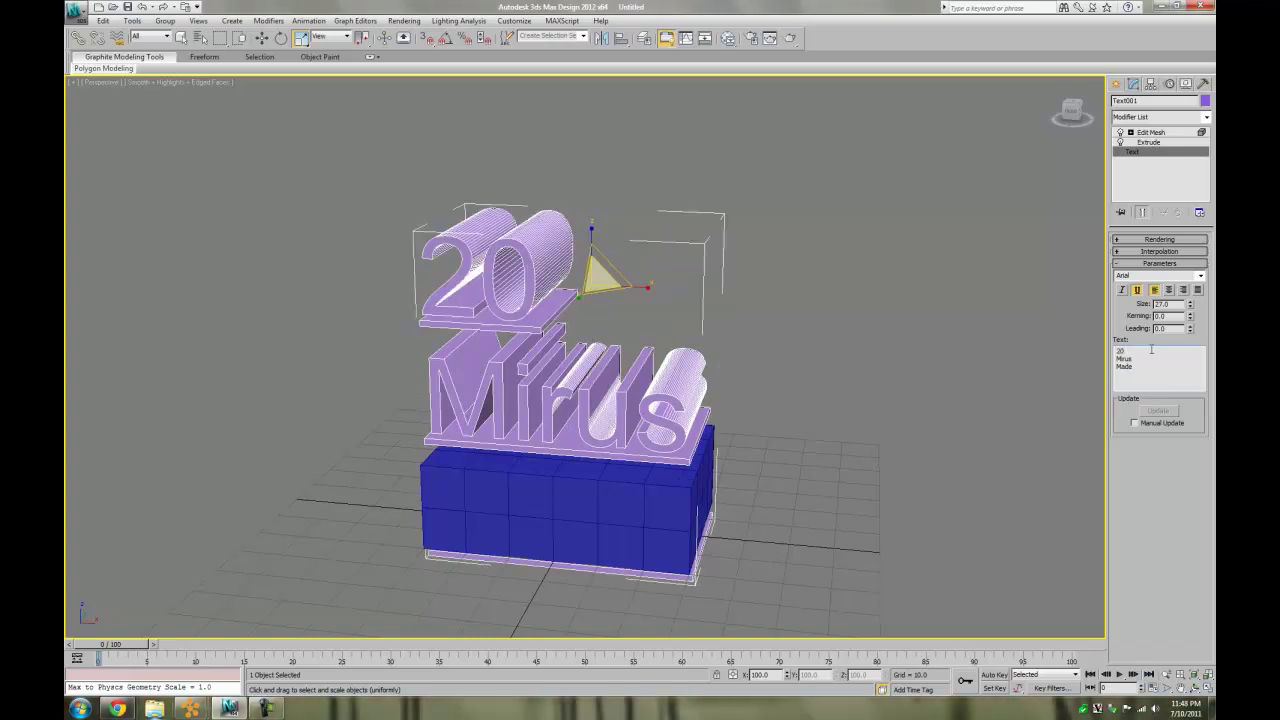
pyautogui.write('th')
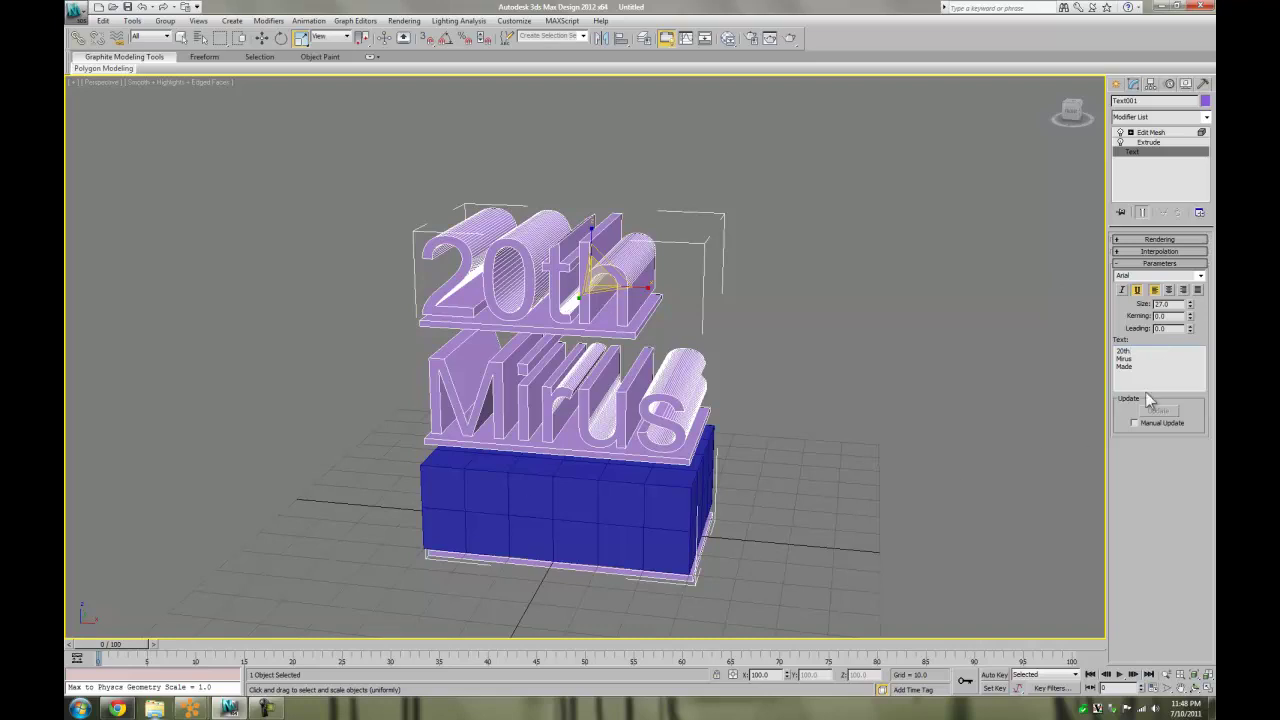
# Step: Return to the Edit Mesh modifier, leave Element level, and raise the whole text so "Made" rests on the blue box
pyautogui.click(824, 289)
pyautogui.click(577, 280)
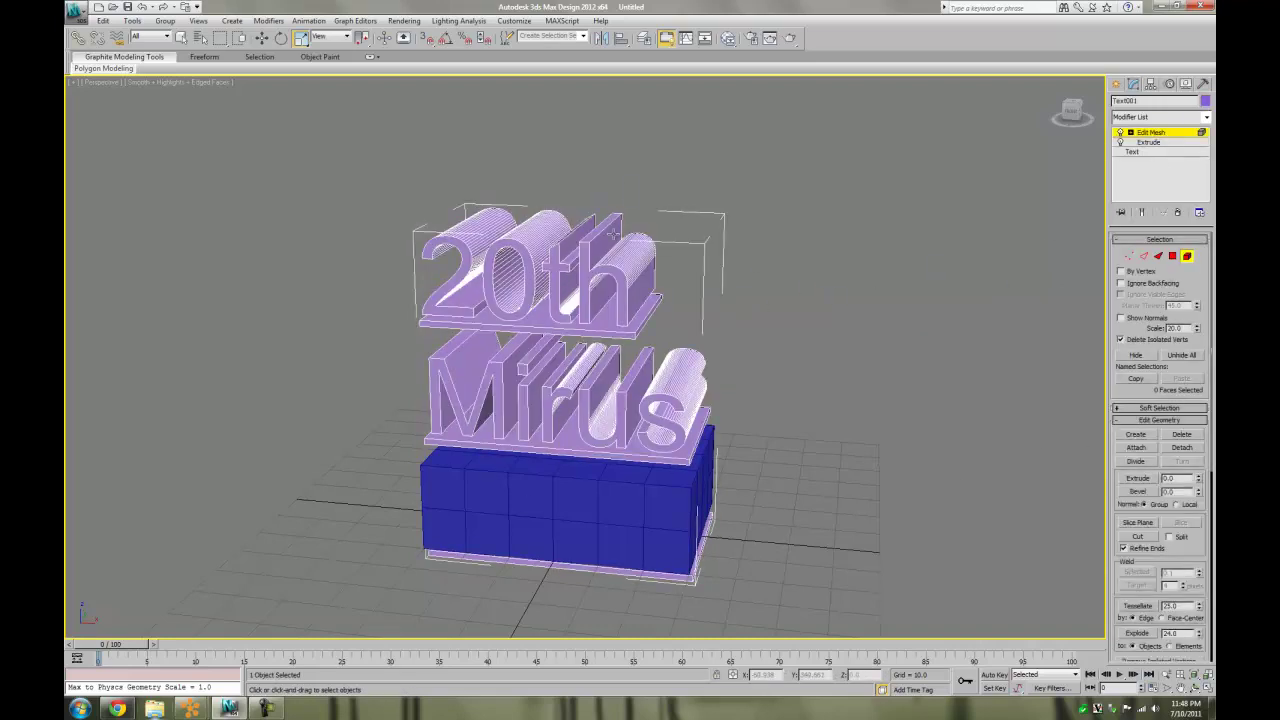
pyautogui.click(261, 37)
pyautogui.click(591, 299)
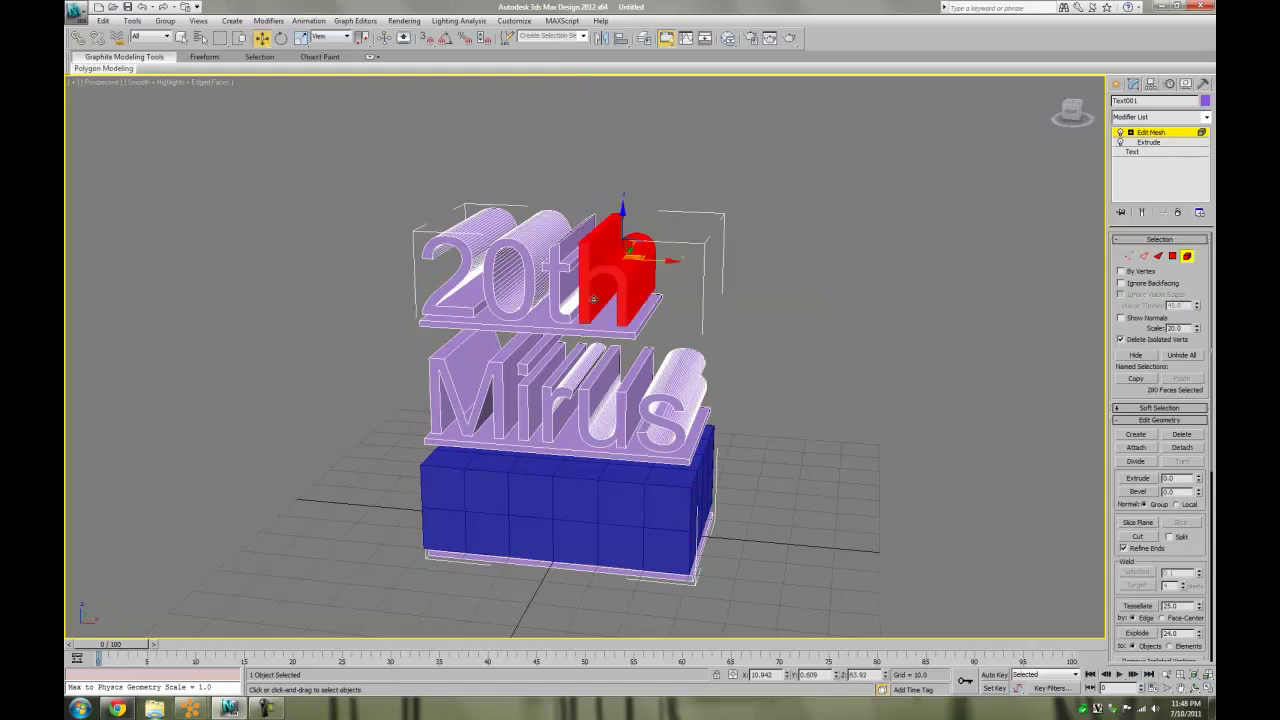
pyautogui.click(1187, 256)
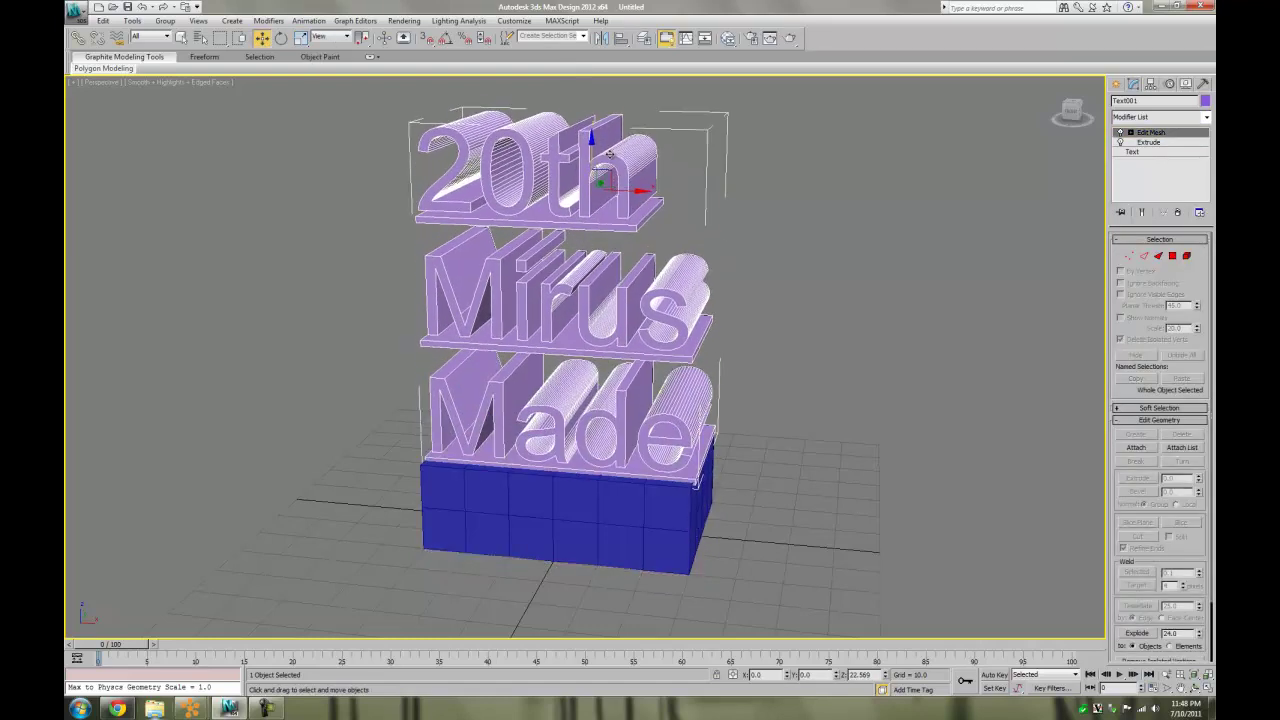
pyautogui.moveTo(609, 152); pyautogui.dragTo(609, 143)
pyautogui.click(825, 240)
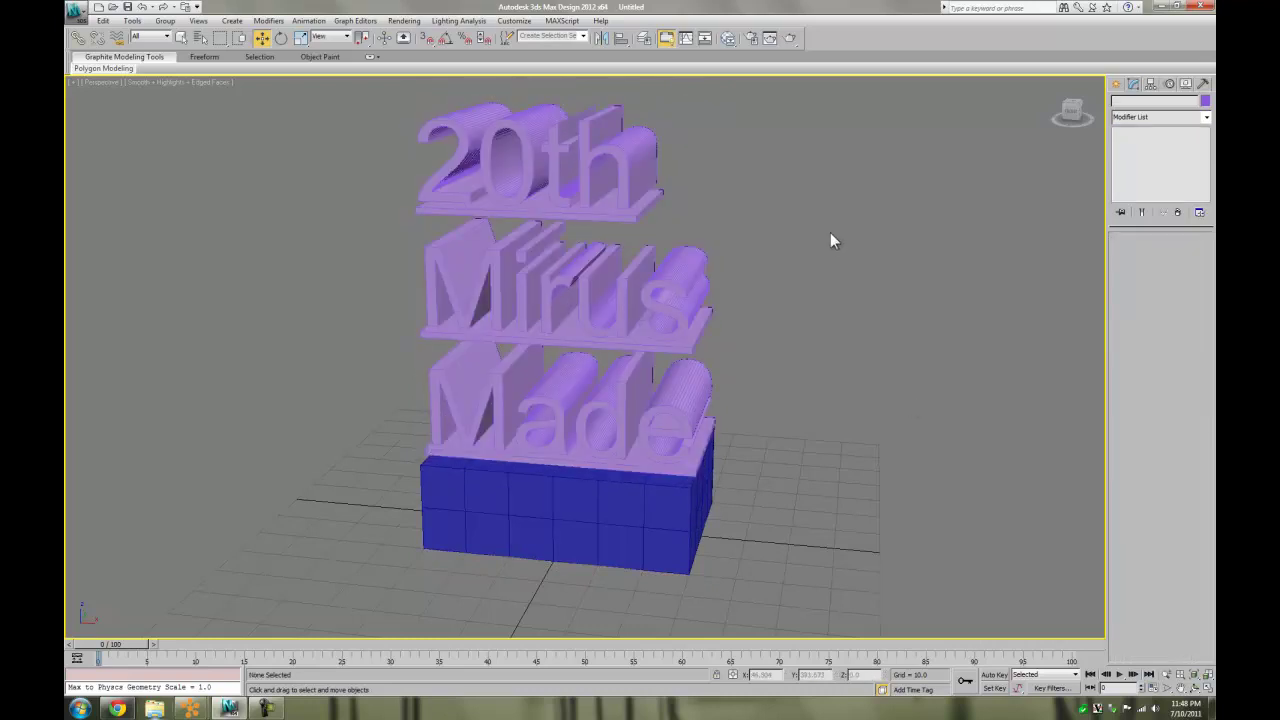
pyautogui.click(652, 168)
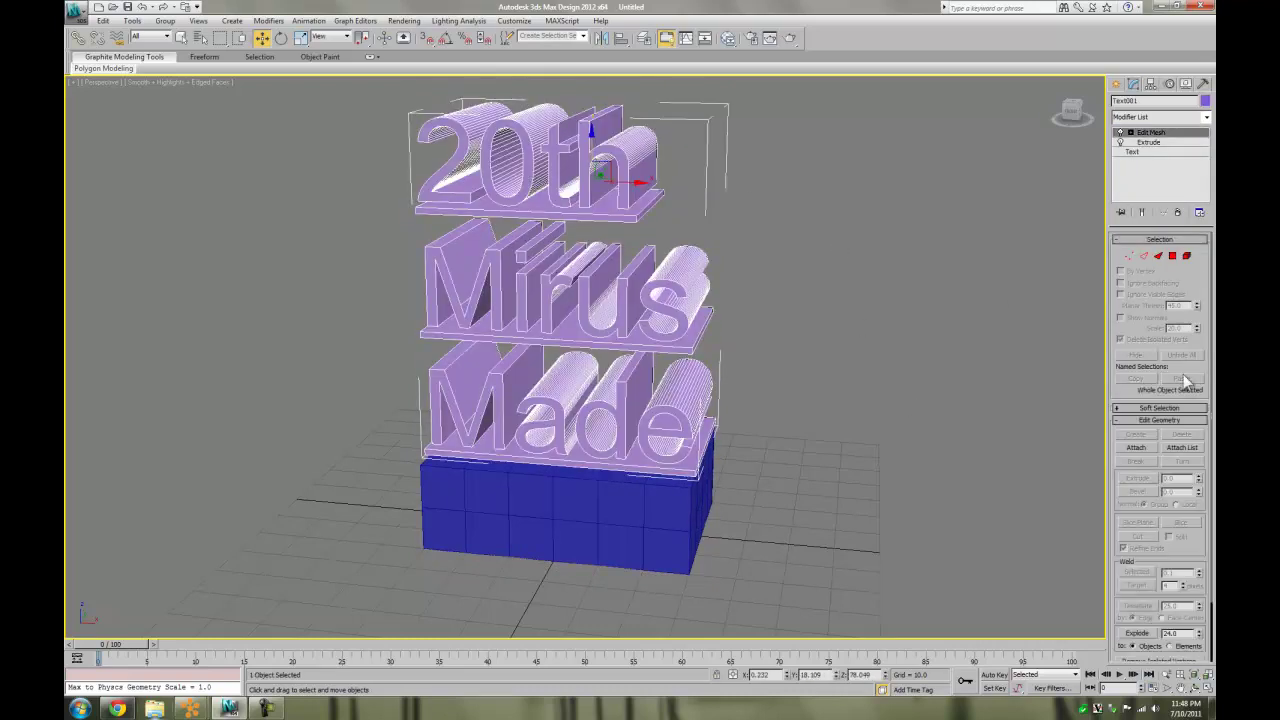
pyautogui.click(1174, 151)
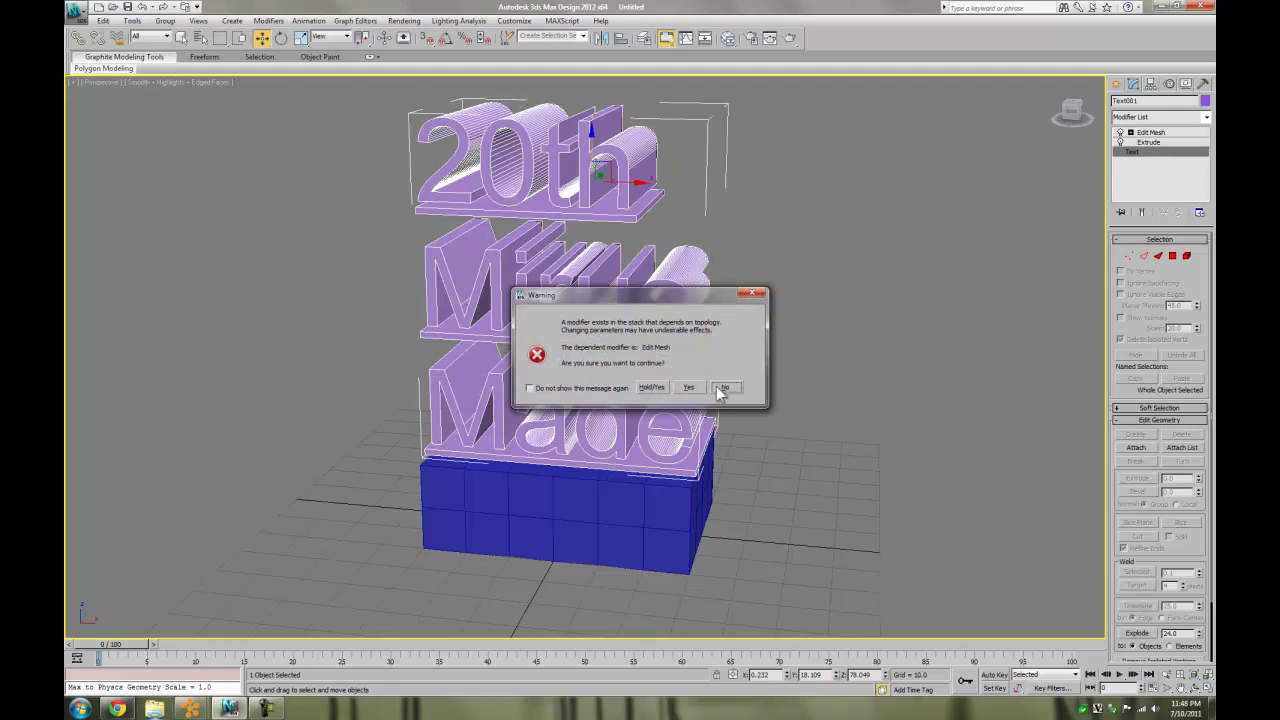
pyautogui.click(725, 388)
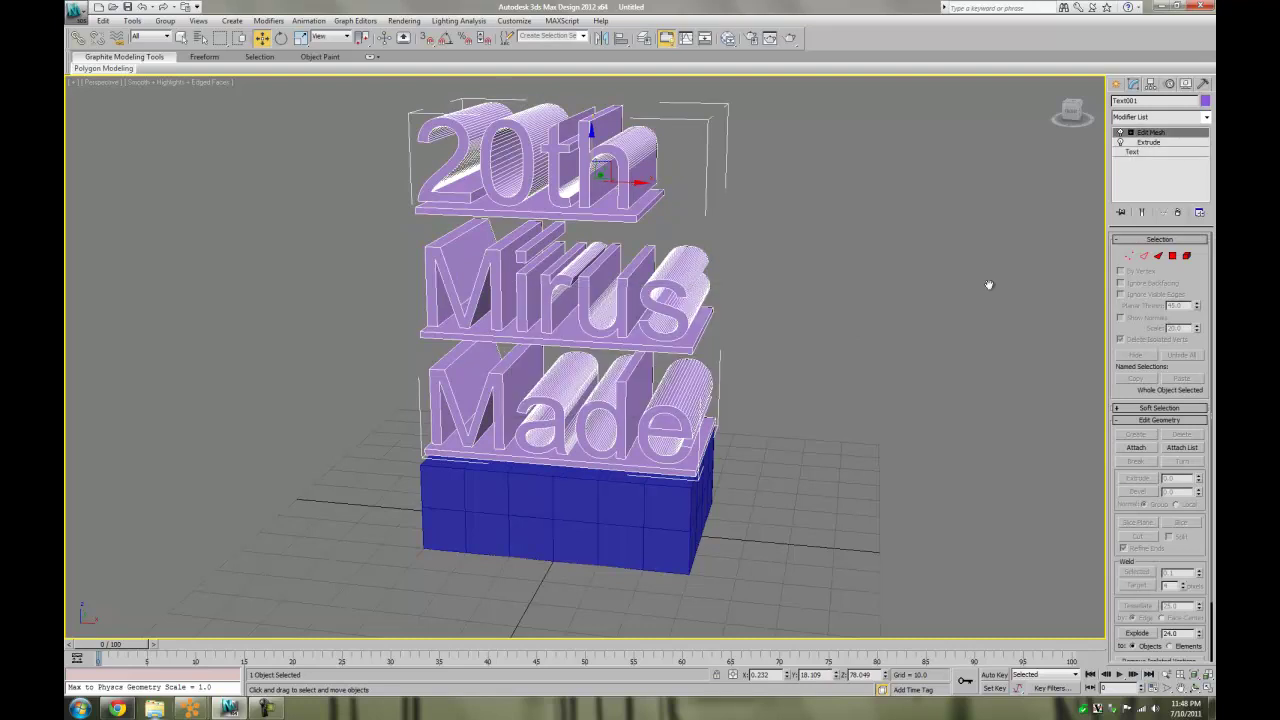
# Step: Re-enter Element level and select all the characters of "20th" together with the bar beneath them
pyautogui.click(1186, 257)
pyautogui.click(1195, 688)
pyautogui.moveTo(485, 392); pyautogui.dragTo(642, 354)
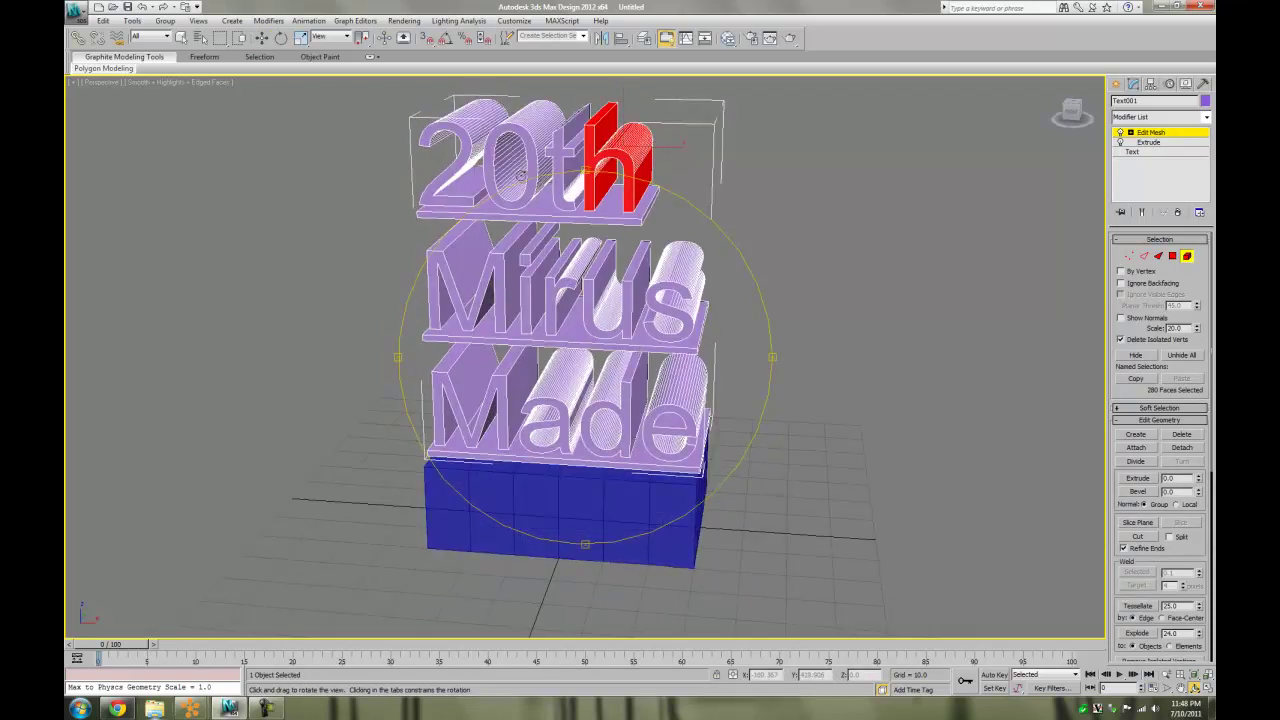
pyautogui.press('w')
pyautogui.keyDown('ctrl'); pyautogui.click(594, 216); pyautogui.keyUp('ctrl')
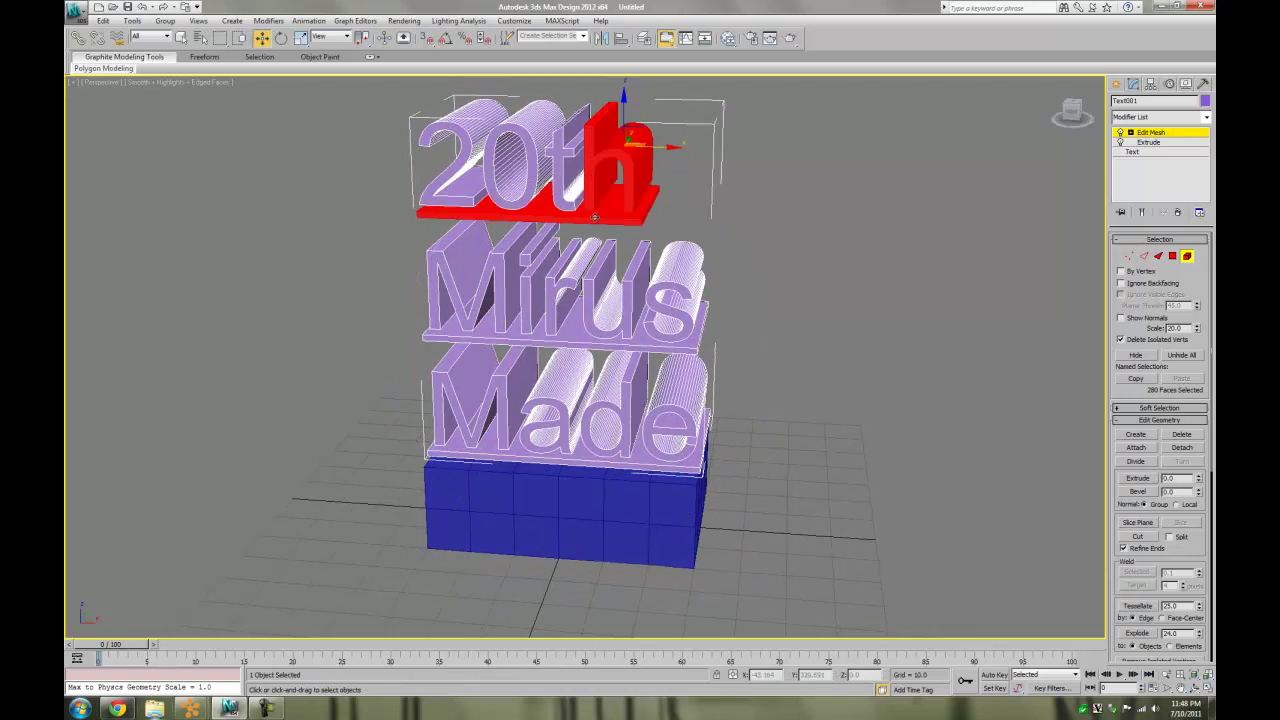
pyautogui.keyDown('ctrl'); pyautogui.click(566, 185); pyautogui.keyUp('ctrl')
pyautogui.keyDown('ctrl'); pyautogui.click(528, 180); pyautogui.keyUp('ctrl')
pyautogui.keyDown('ctrl'); pyautogui.click(459, 170); pyautogui.keyUp('ctrl')
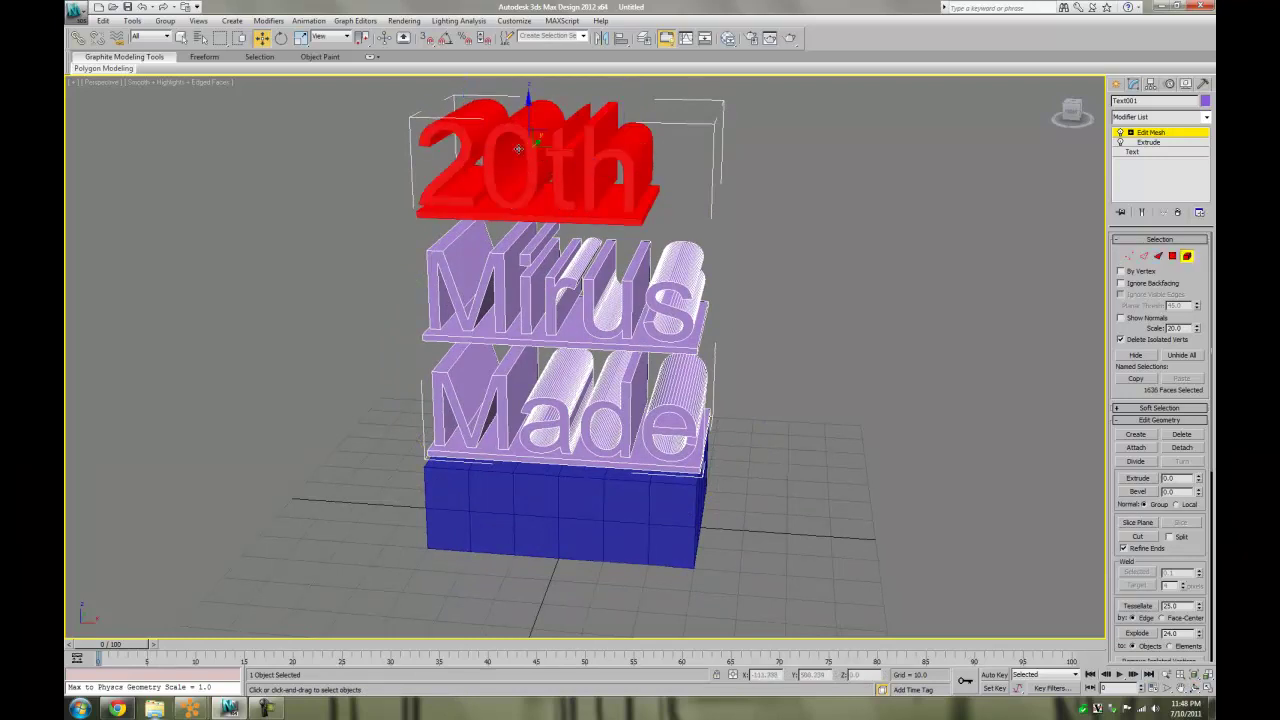
# Step: Try scaling the selected "20th" line, and its underline bar alone
pyautogui.click(302, 38)
pyautogui.moveTo(587, 152); pyautogui.dragTo(770, 165)
pyautogui.click(637, 215)
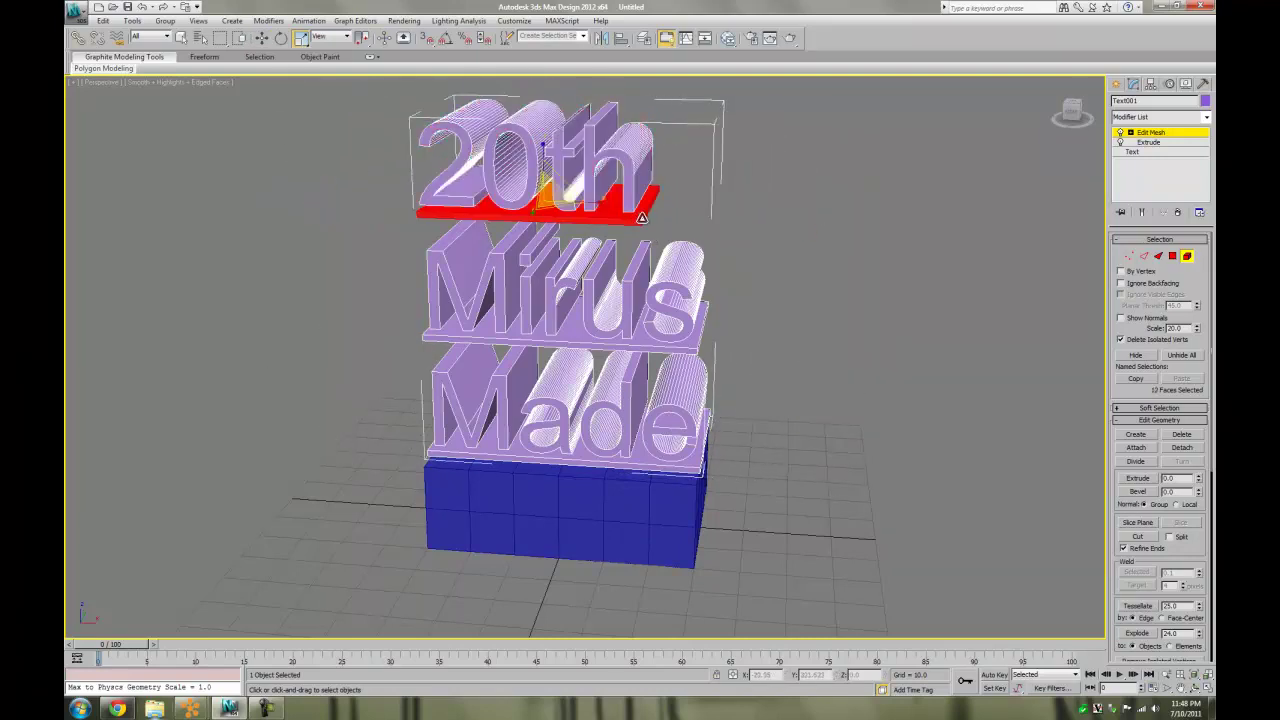
pyautogui.moveTo(637, 215); pyautogui.dragTo(637, 232)
# Step: Switch to the four-viewport layout and select the bar under "Mirus" in the Front view
pyautogui.hotkey('alt', 'w')
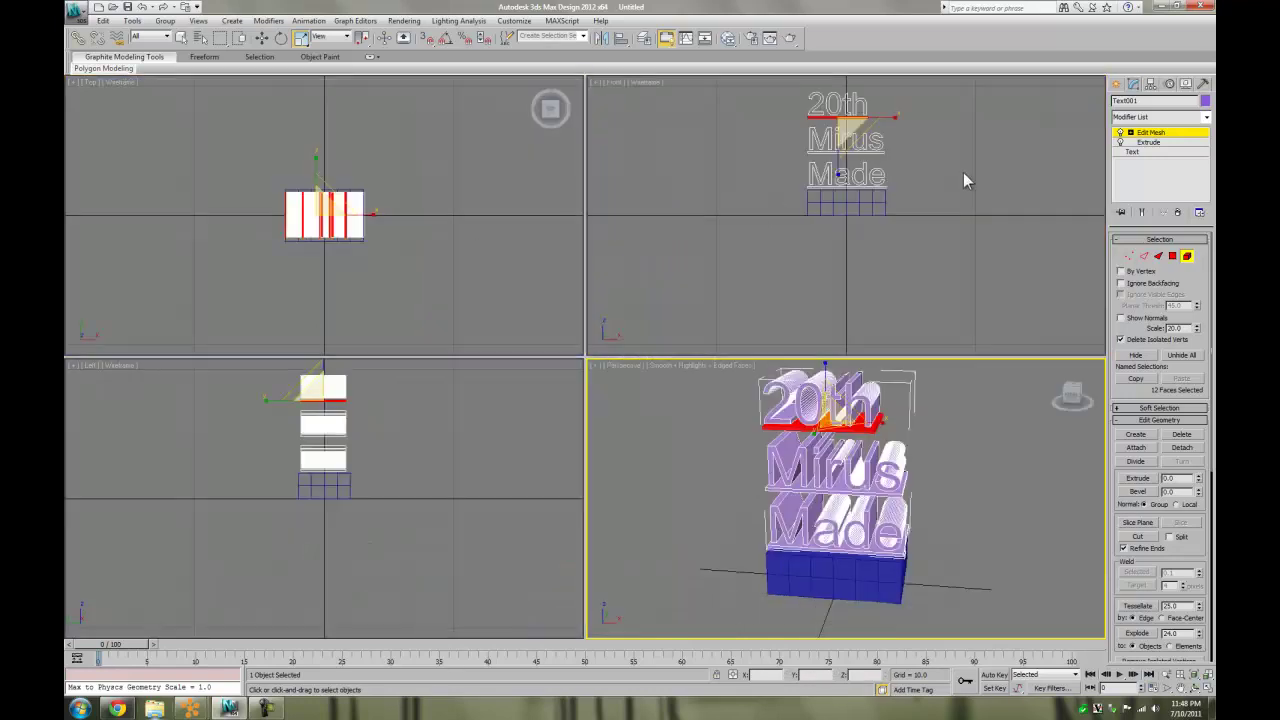
pyautogui.scroll(4, 860, 200)
pyautogui.moveTo(871, 168); pyautogui.dragTo(871, 207, button='middle')
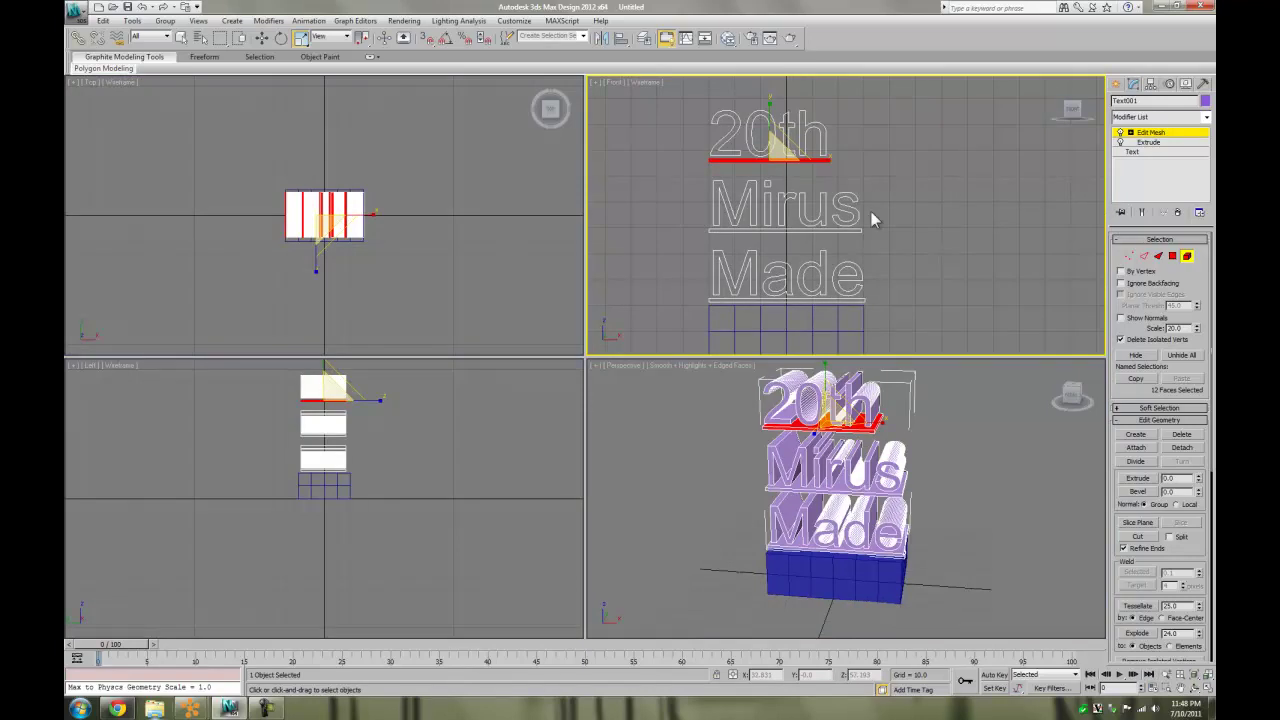
pyautogui.moveTo(800, 160); pyautogui.dragTo(829, 230)
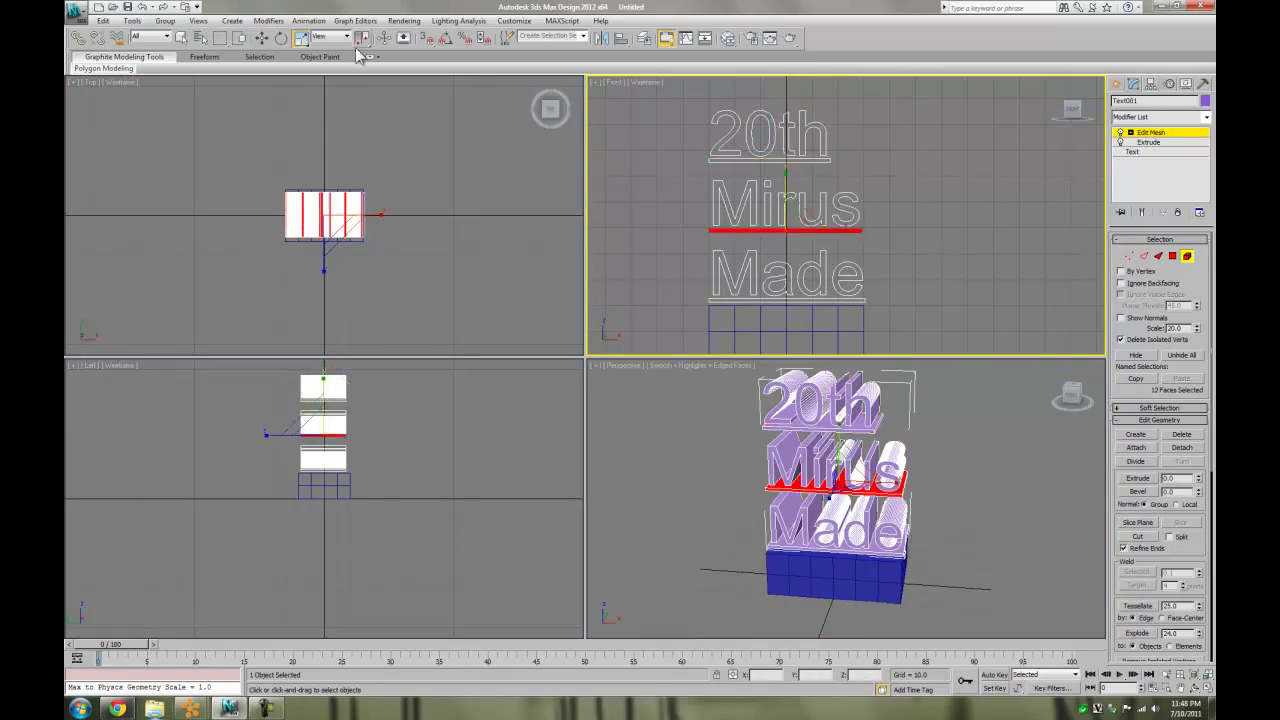
# Step: Try cloning the bar under "Mirus" straight up in the Front view
pyautogui.click(262, 37)
pyautogui.moveTo(786, 178); pyautogui.dragTo(787, 121)
pyautogui.keyDown('shift'); pyautogui.rightClick(787, 121); pyautogui.keyUp('shift')
pyautogui.moveTo(880, 215); pyautogui.dragTo(925, 217)
pyautogui.hotkey('ctrl', 'z')
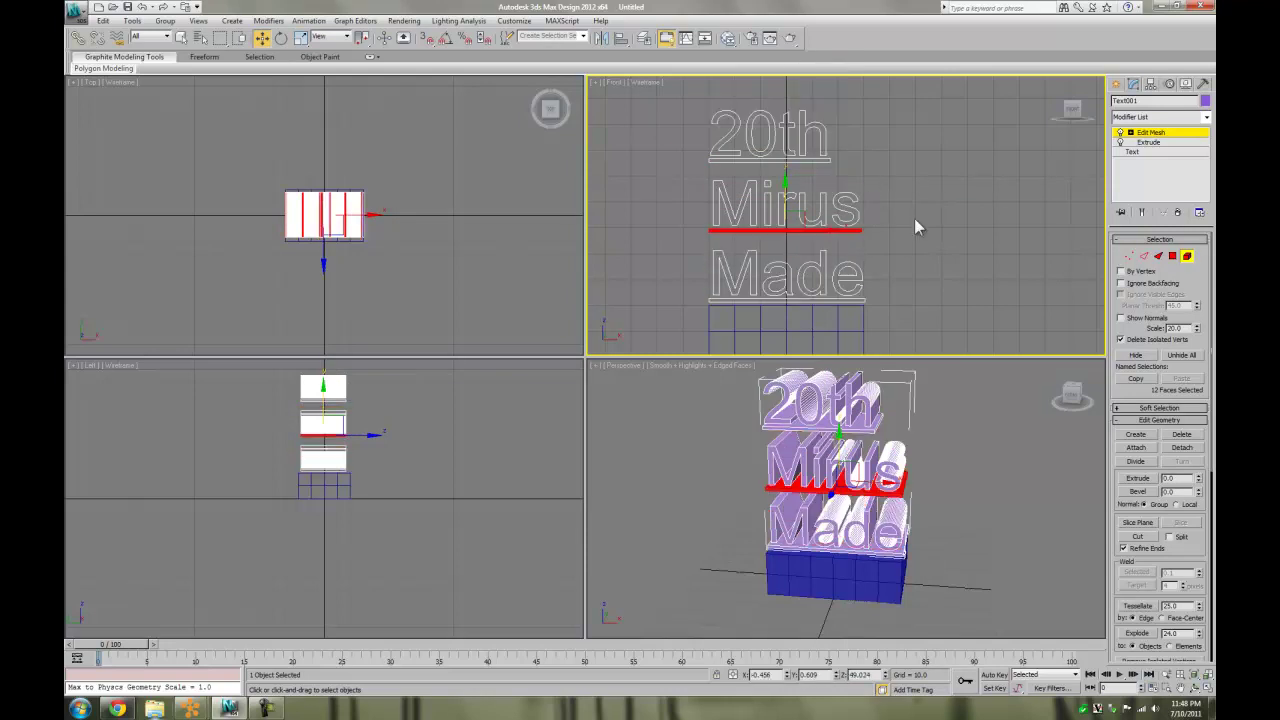
# Step: Delete the short bar under "20th"
pyautogui.click(823, 164)
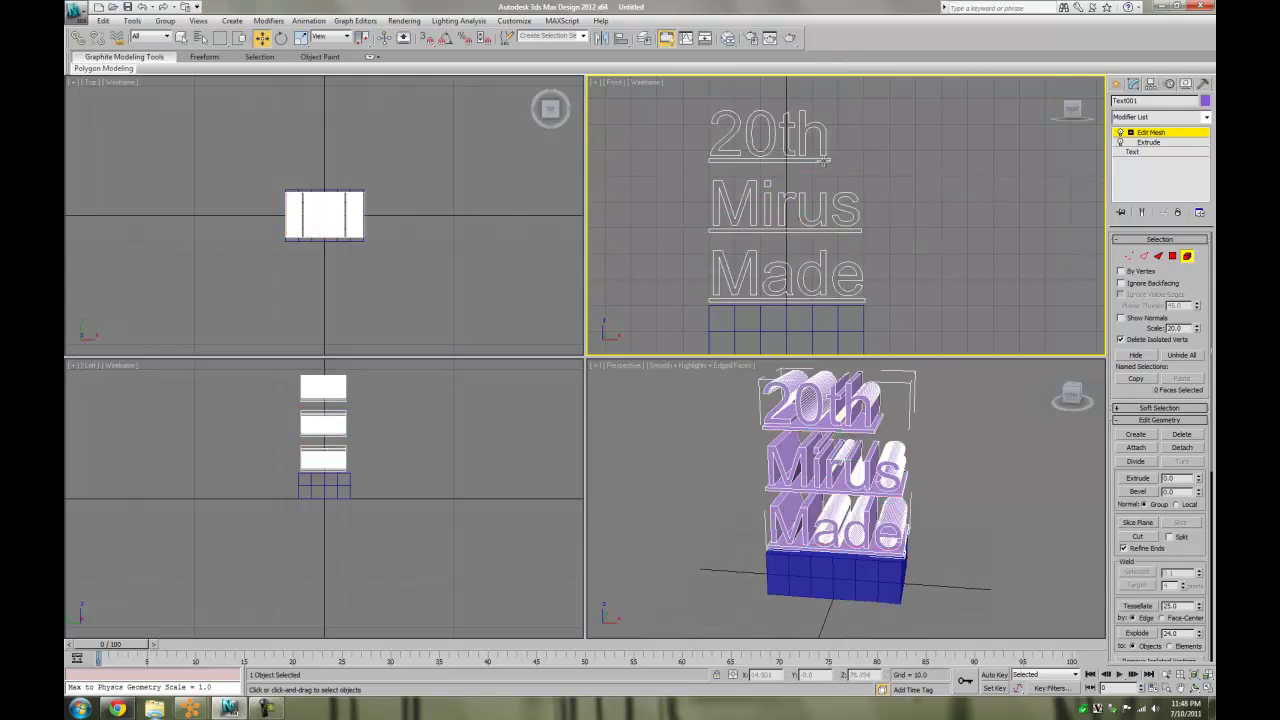
pyautogui.moveTo(824, 162); pyautogui.dragTo(854, 169)
pyautogui.click(857, 176)
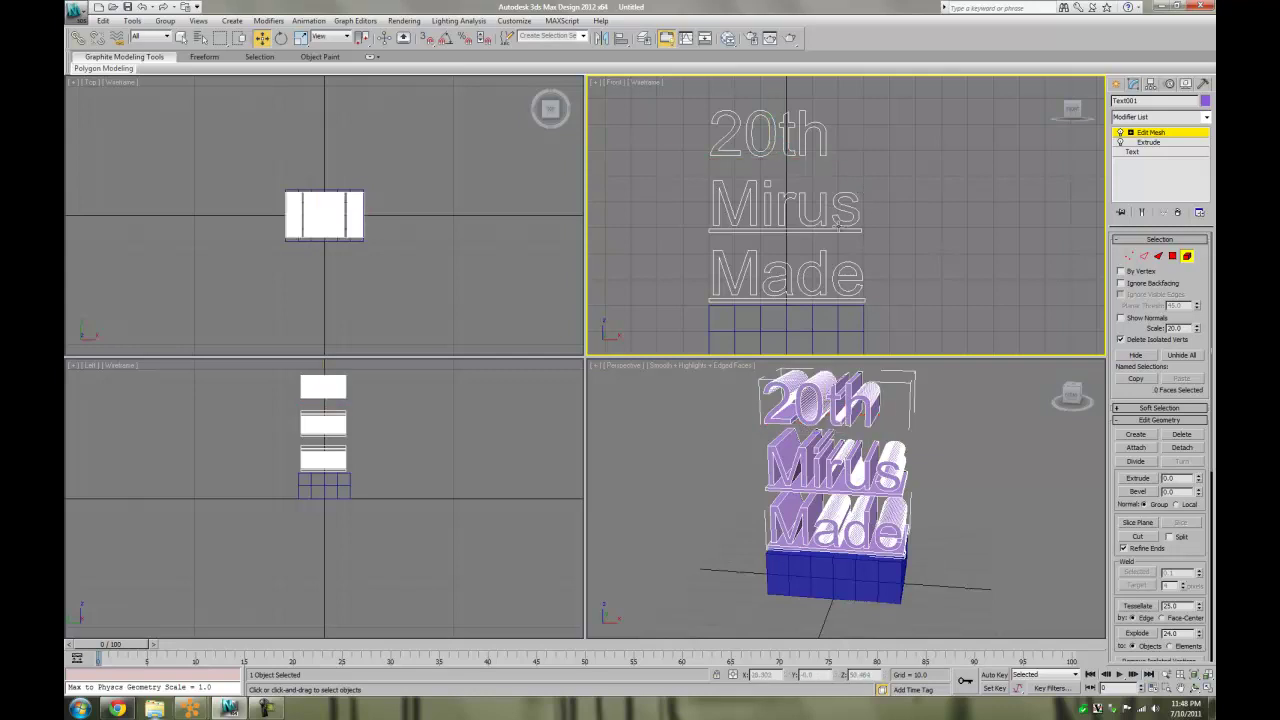
# Step: Clone the bar under "Mirus" upward to just beneath "20th", using Clone To Element
pyautogui.click(838, 228)
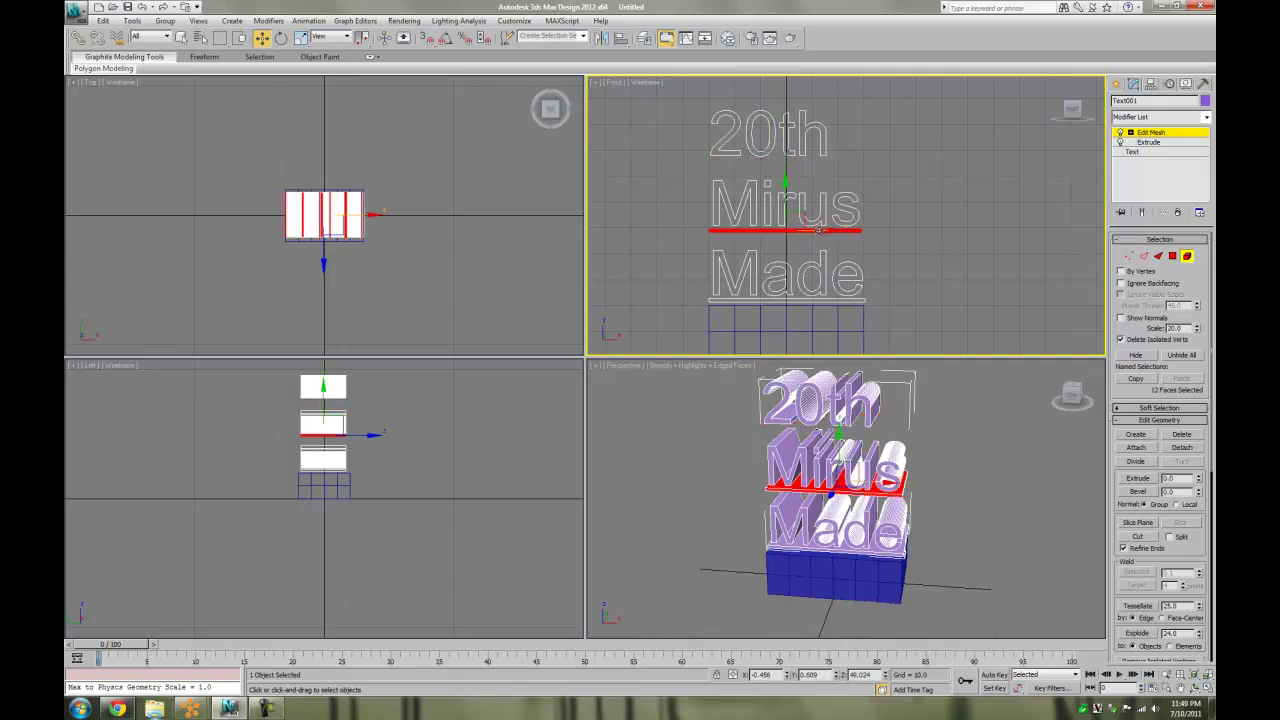
pyautogui.moveTo(786, 186); pyautogui.dragTo(786, 129)
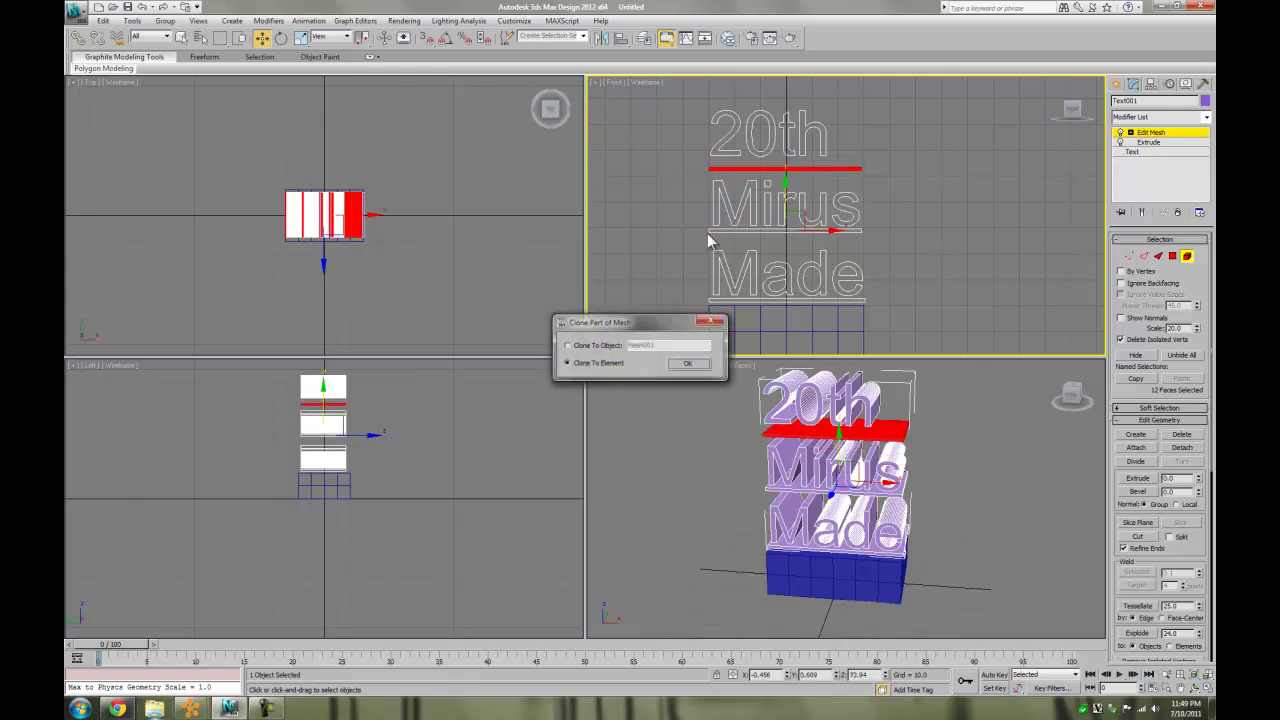
pyautogui.click(689, 365)
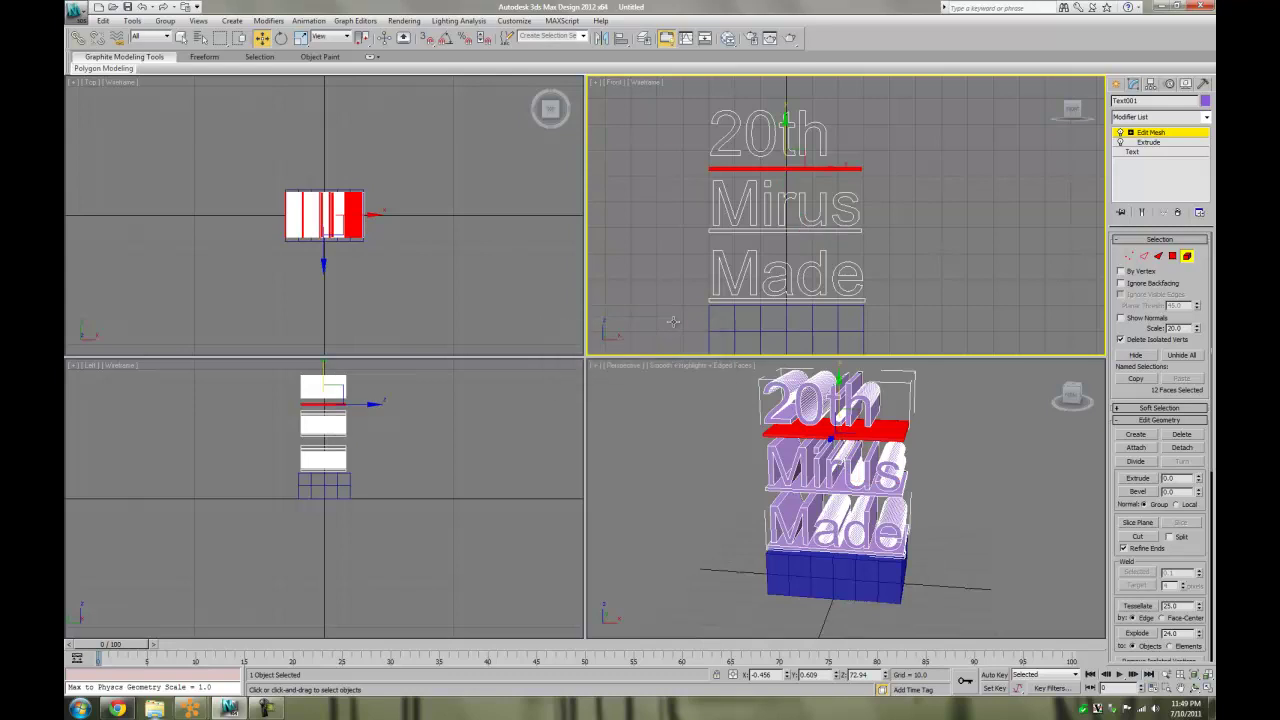
# Step: Move the "t" and "h" of "20th" toward the right end of their bar and scale them down
pyautogui.click(913, 221)
pyautogui.click(818, 148)
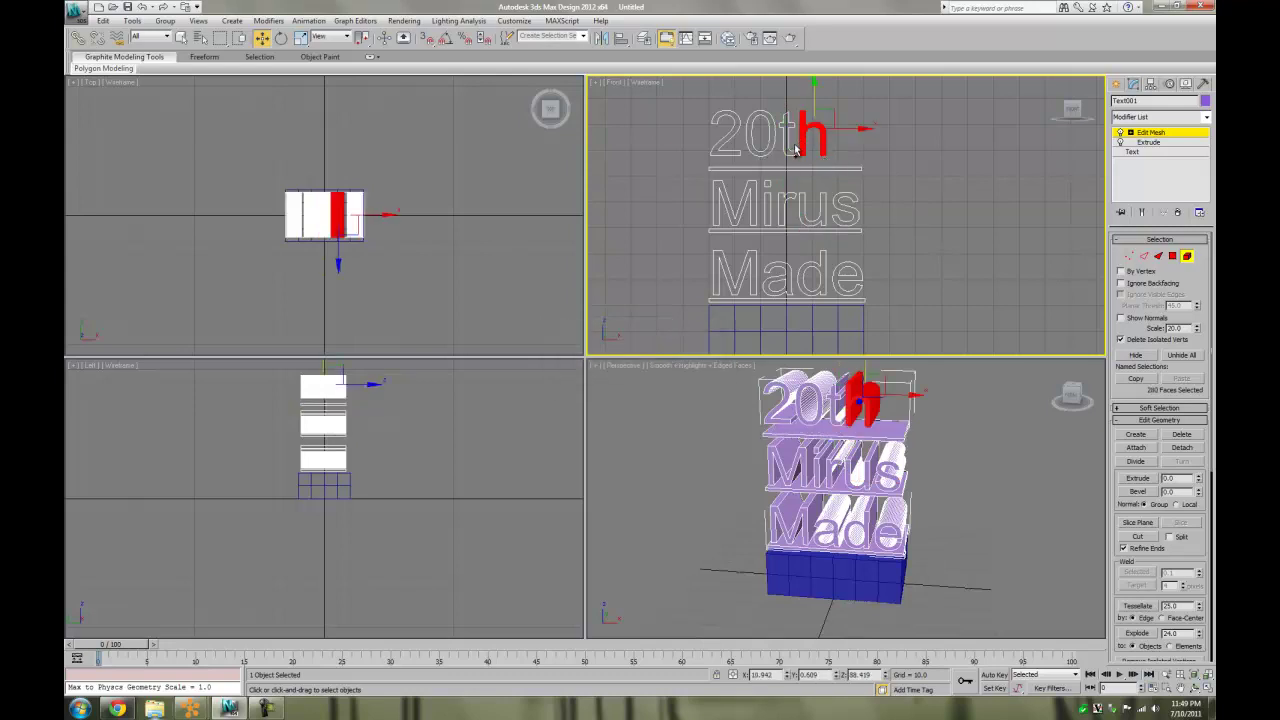
pyautogui.keyDown('ctrl'); pyautogui.click(789, 147); pyautogui.keyUp('ctrl')
pyautogui.moveTo(773, 118); pyautogui.dragTo(821, 124)
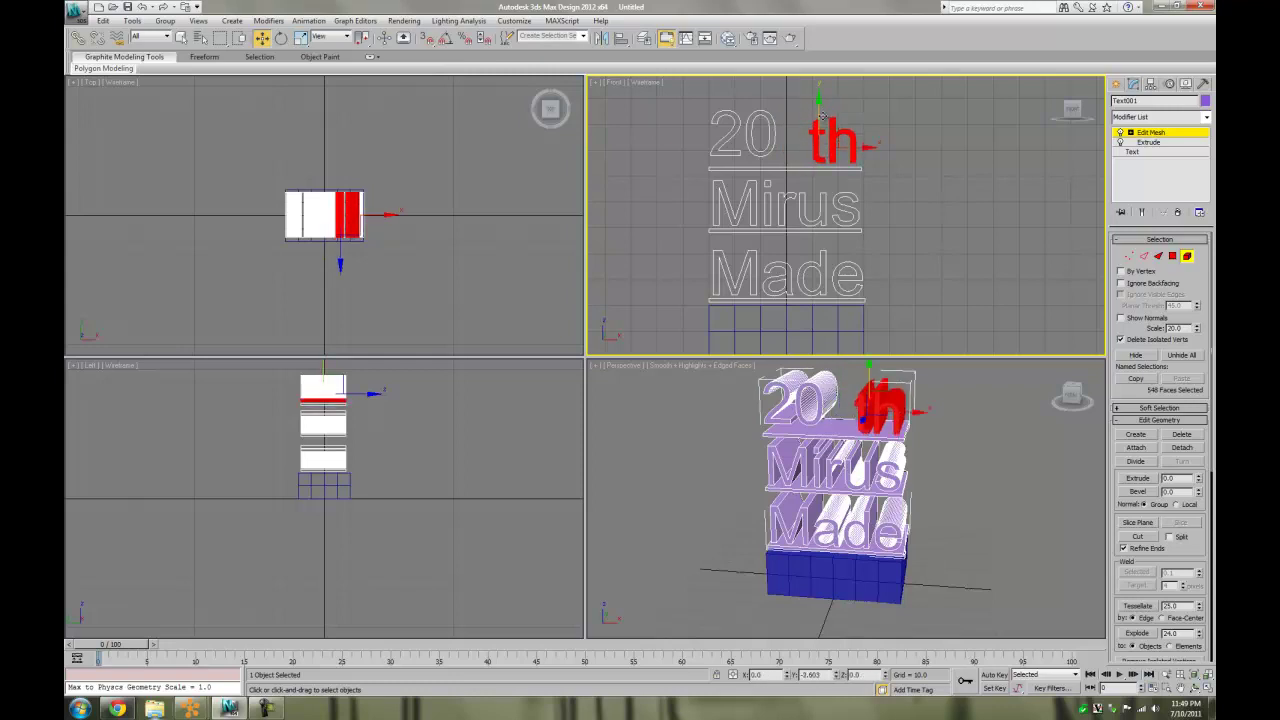
pyautogui.click(301, 37)
pyautogui.moveTo(826, 138); pyautogui.dragTo(827, 161)
# Step: Move the small "h" closer to the "t", and shift the "0" right until it sits beside "th"
pyautogui.click(843, 148)
pyautogui.click(857, 140)
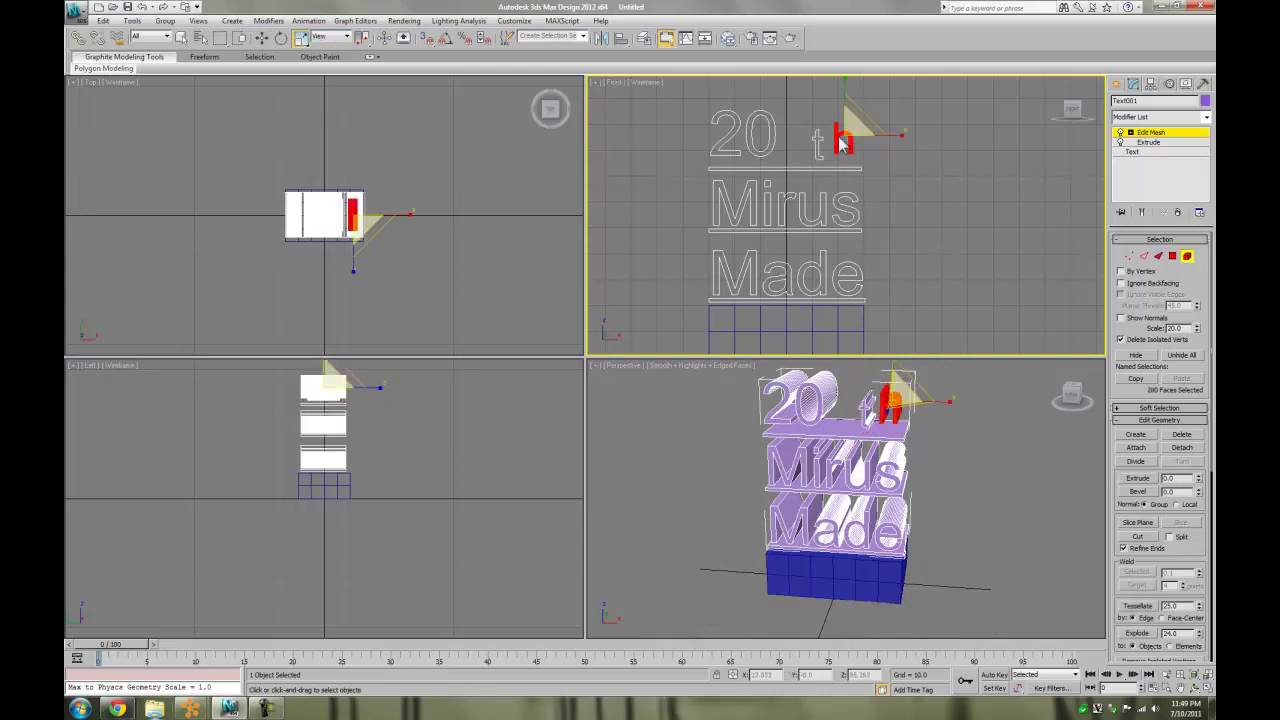
pyautogui.click(261, 37)
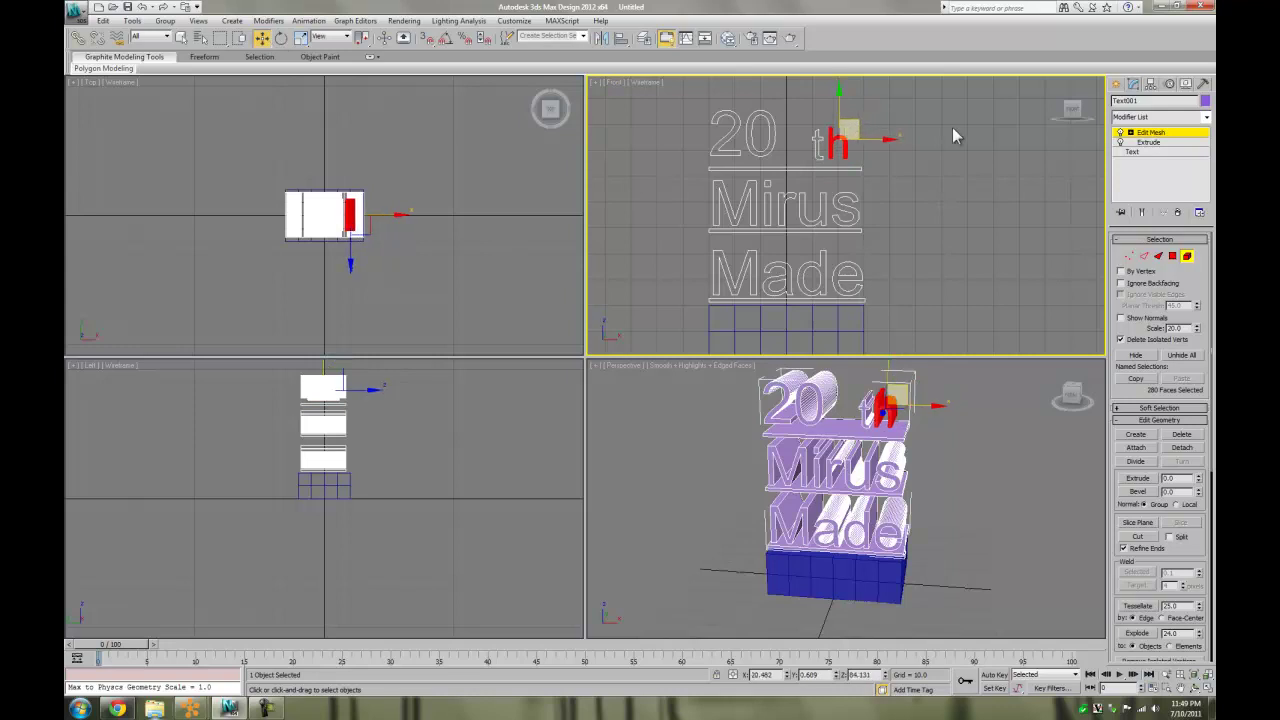
pyautogui.click(766, 131)
pyautogui.moveTo(812, 135); pyautogui.dragTo(829, 131)
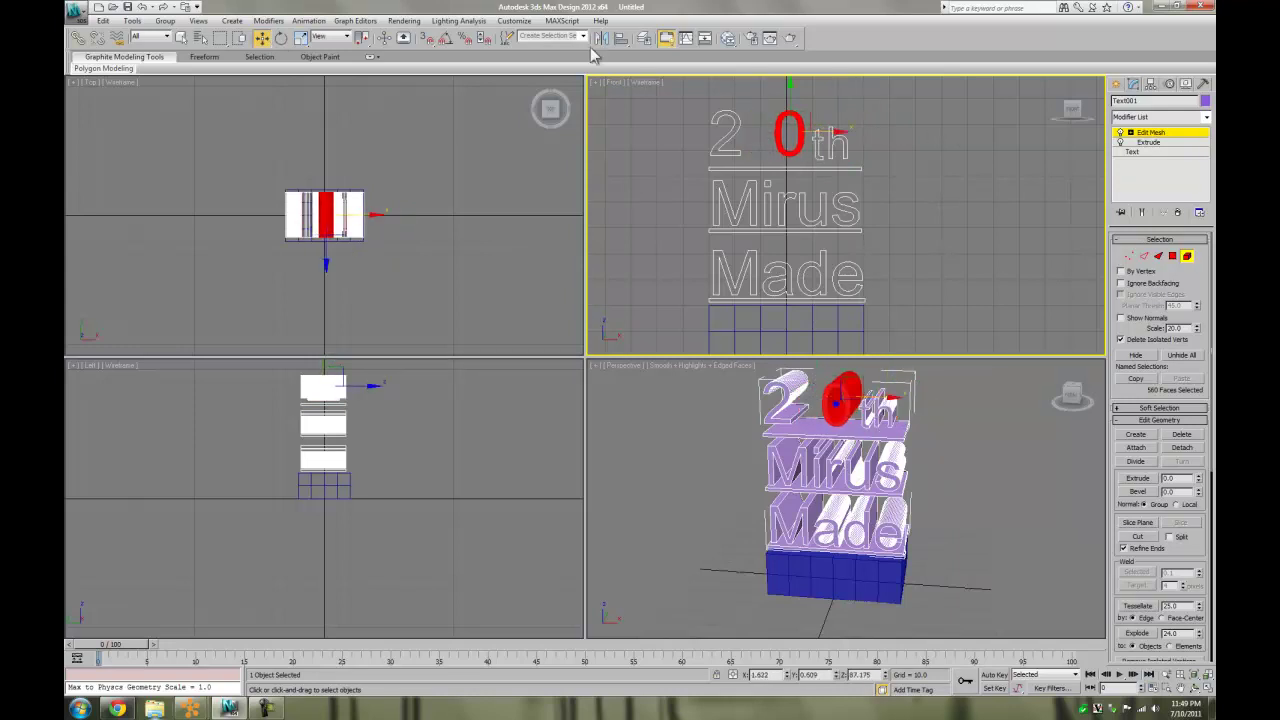
# Step: Move the "0" next to the "2" and scale both digits up together
pyautogui.click(301, 38)
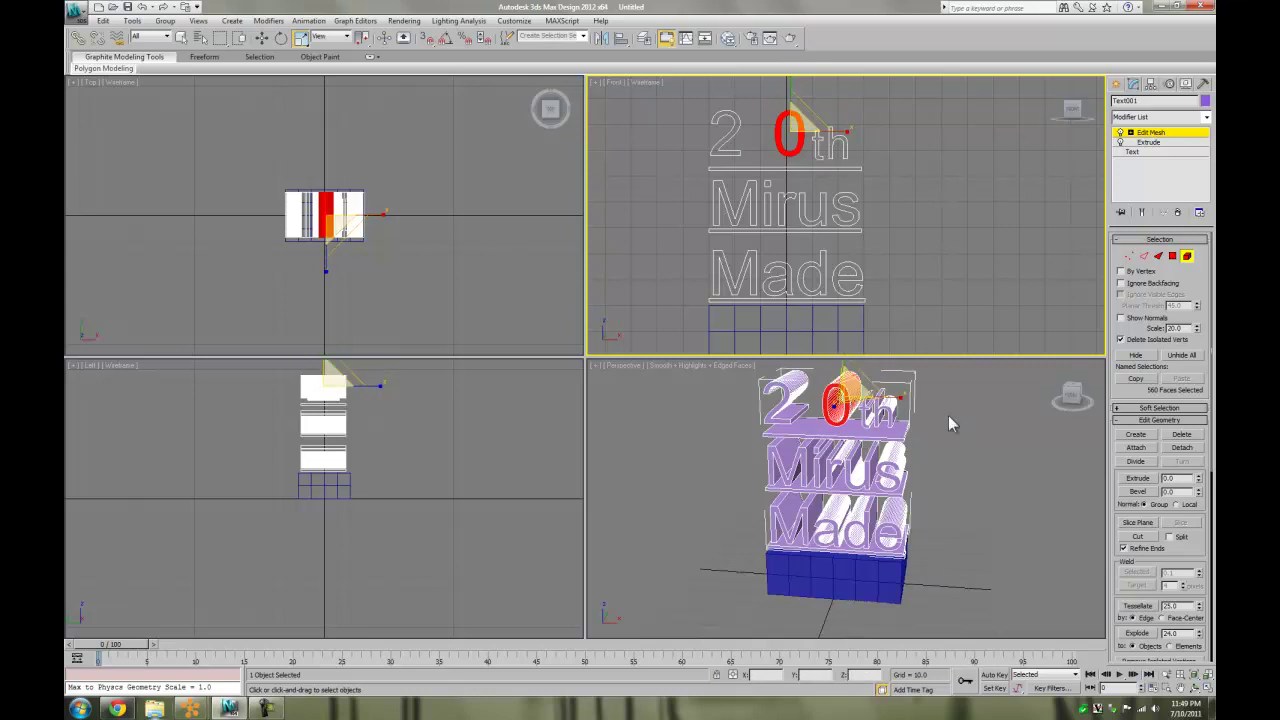
pyautogui.moveTo(813, 113); pyautogui.dragTo(836, 93)
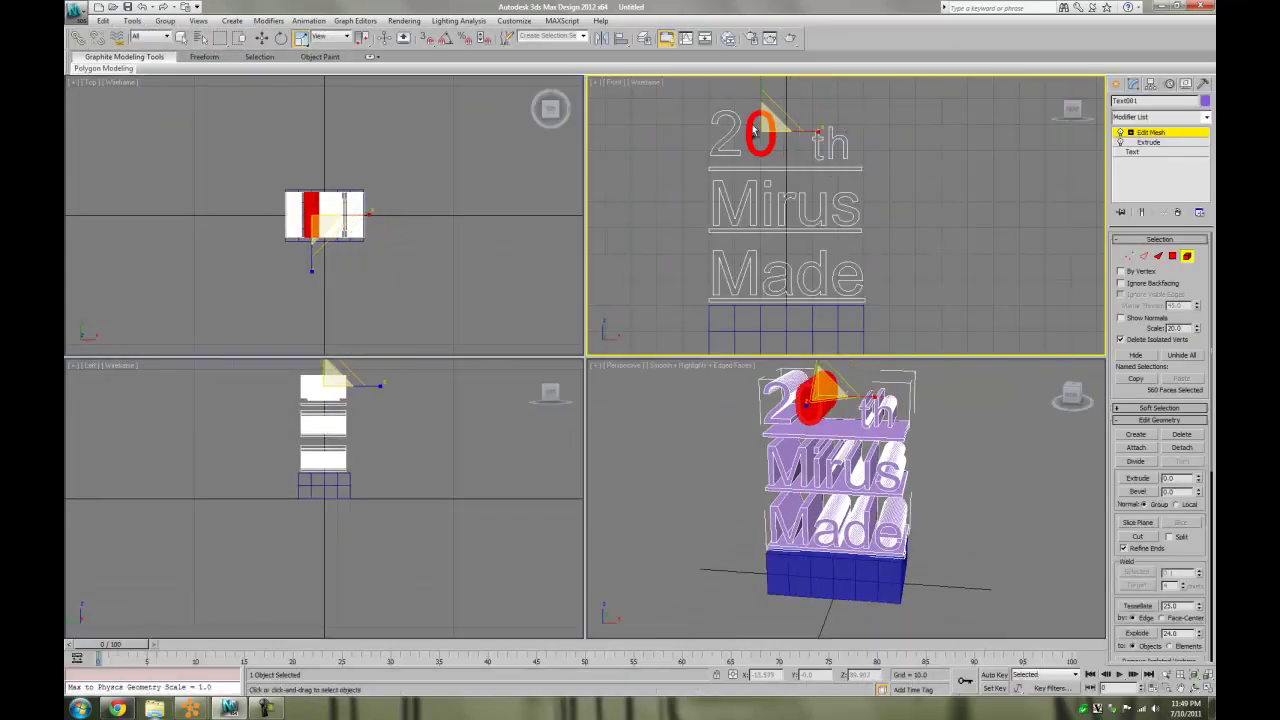
pyautogui.keyDown('ctrl'); pyautogui.click(737, 130); pyautogui.keyUp('ctrl')
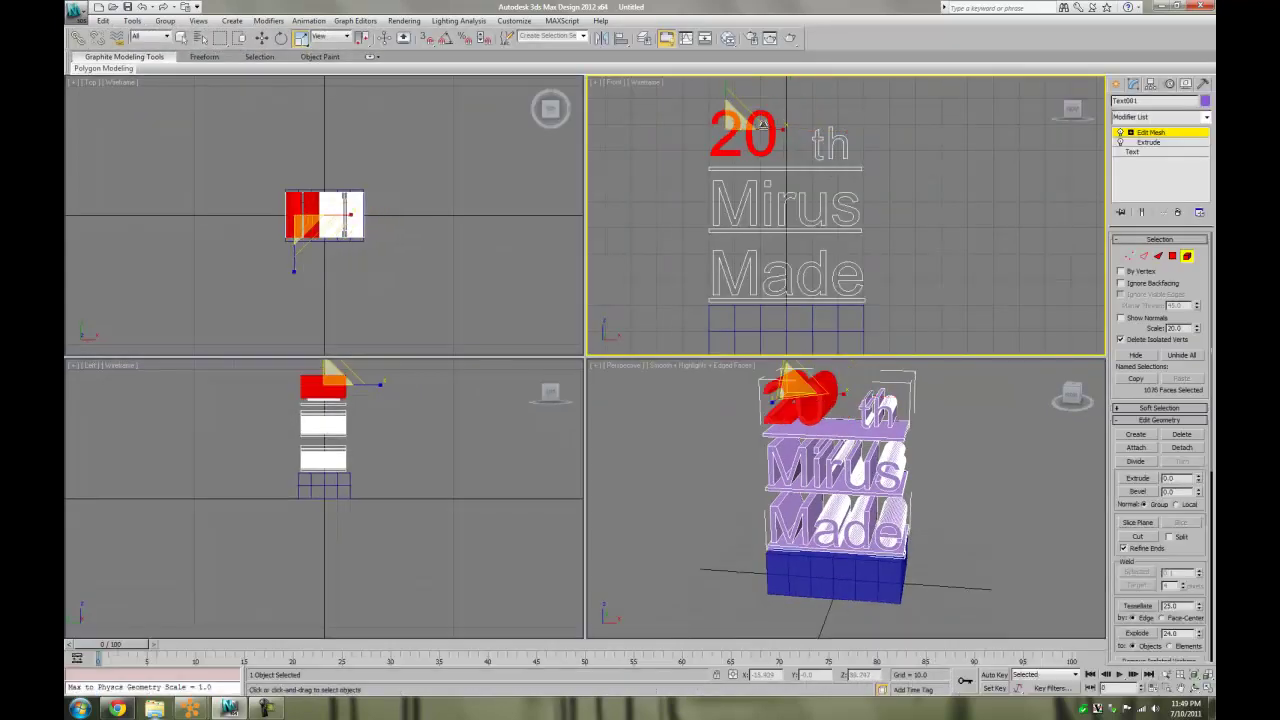
pyautogui.moveTo(775, 106); pyautogui.dragTo(789, 96)
# Step: Shift the enlarged "0" right toward "th" and seat the "2" beside it above the left end of the bar
pyautogui.click(845, 122)
pyautogui.click(778, 120)
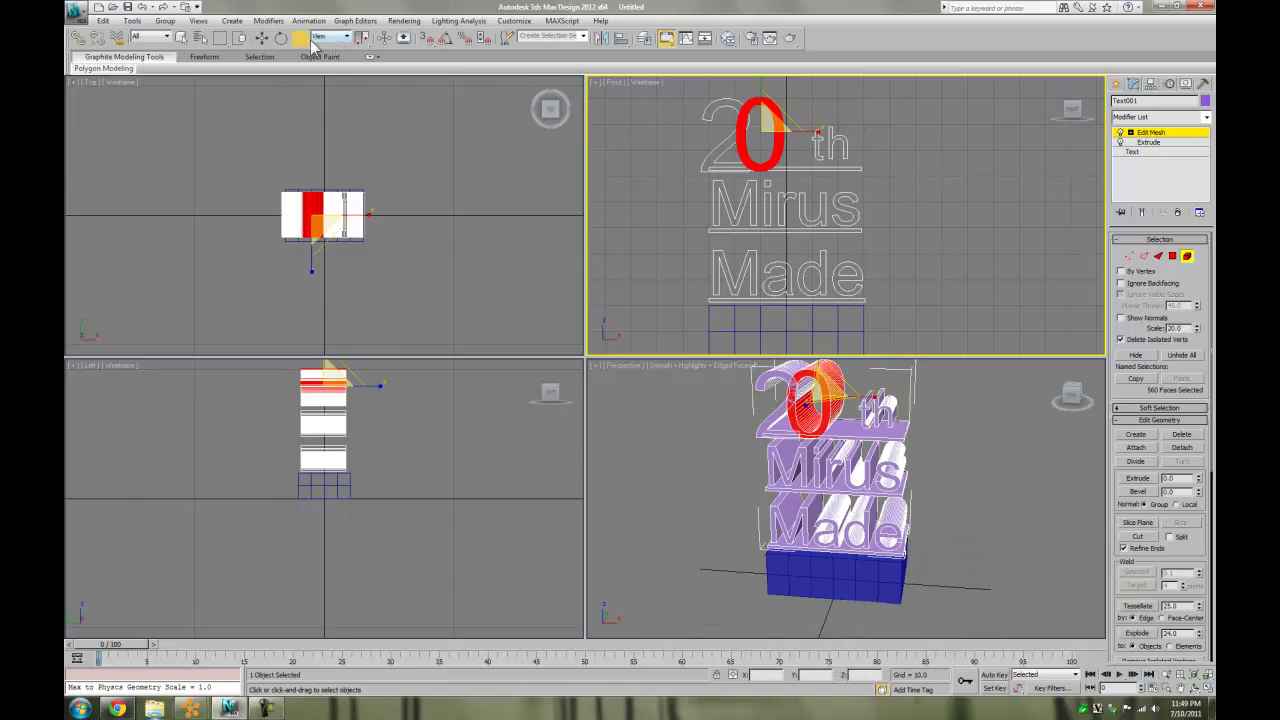
pyautogui.moveTo(782, 113); pyautogui.dragTo(802, 112)
pyautogui.click(745, 122)
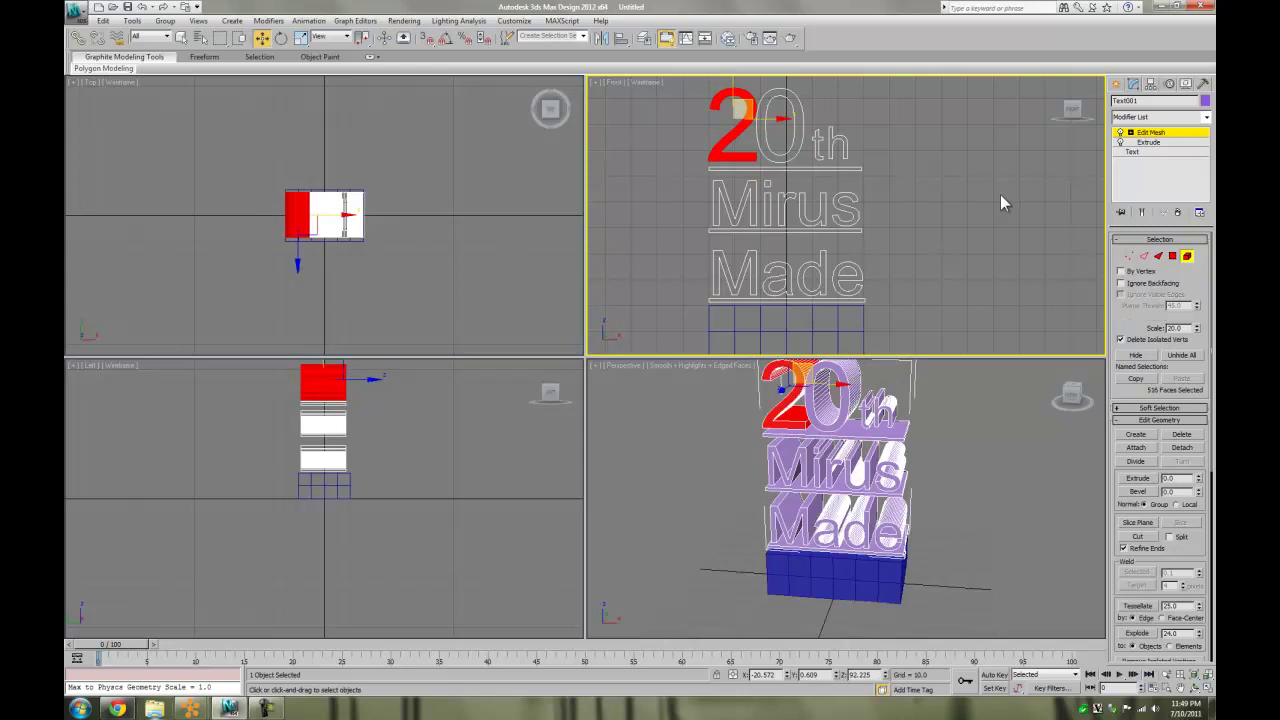
pyautogui.click(1015, 231)
pyautogui.click(984, 405)
pyautogui.hotkey('alt', 'w')
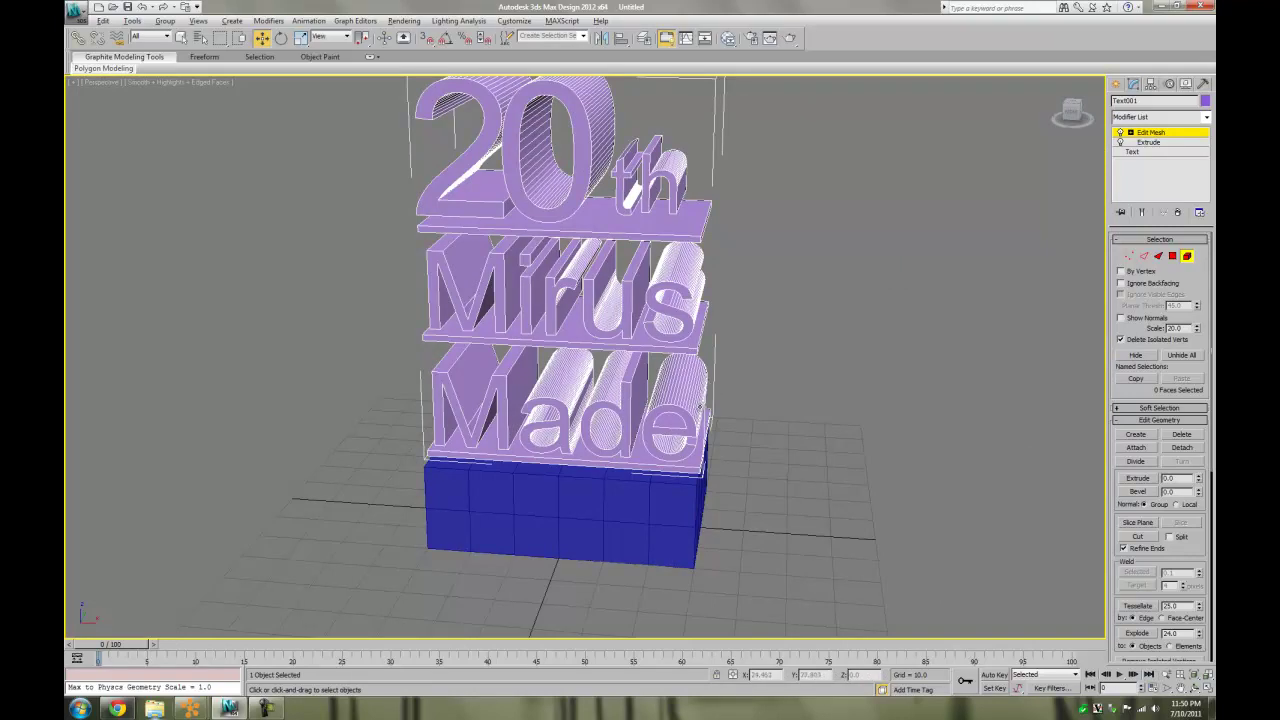
pyautogui.hotkey('alt', 'w')
pyautogui.hotkey('alt', 'w')
pyautogui.hotkey('alt', 'w')
# Step: Scale the whole text object down vertically and lower it to just above the platform in the Front view
pyautogui.click(975, 185)
pyautogui.click(1150, 132)
pyautogui.click(301, 37)
pyautogui.moveTo(775, 123); pyautogui.dragTo(776, 212)
pyautogui.click(261, 37)
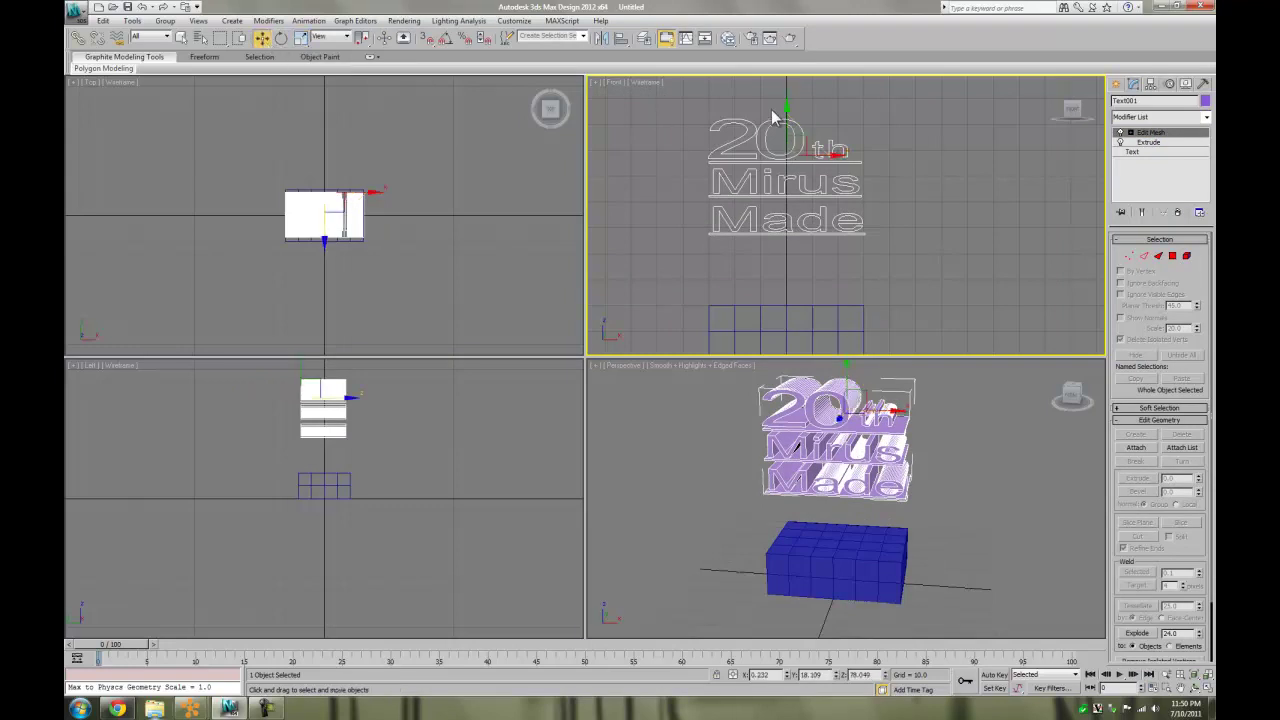
pyautogui.moveTo(786, 114); pyautogui.dragTo(779, 173)
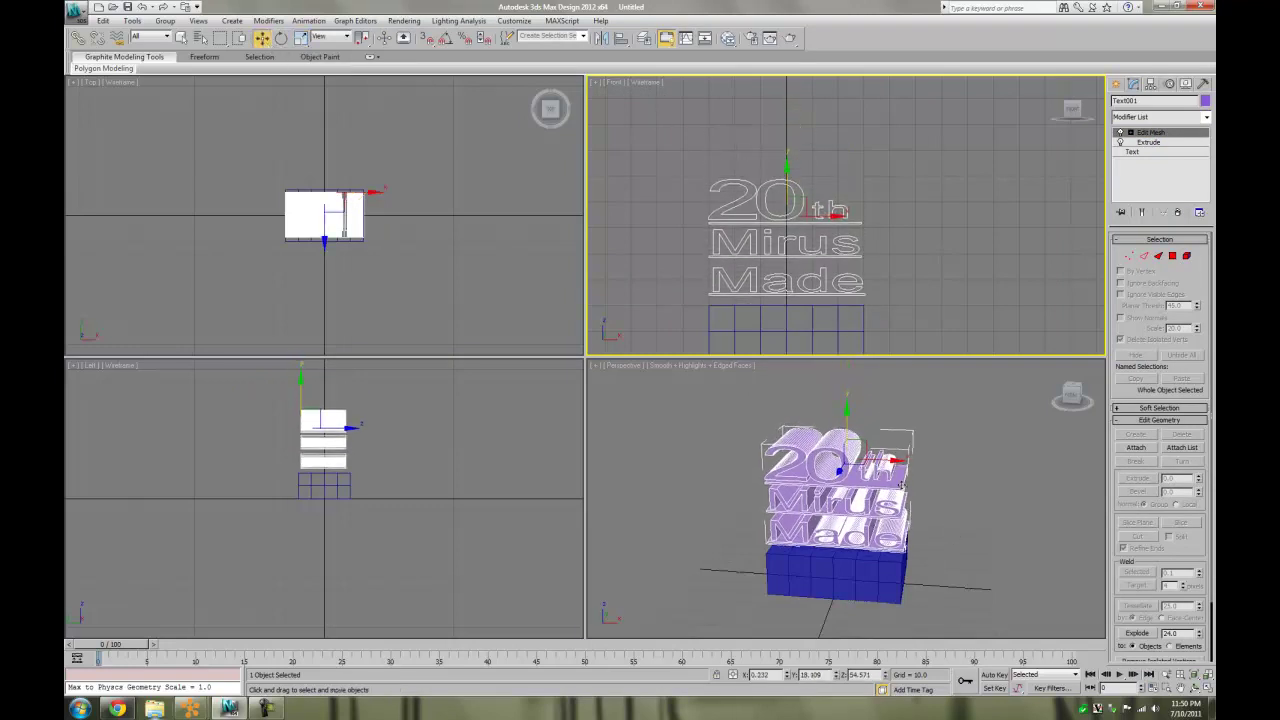
pyautogui.click(1017, 502)
# Step: Lower the text object slightly in the Perspective view until its bottom bar rests on the platform
pyautogui.click(1196, 689)
pyautogui.moveTo(908, 560); pyautogui.dragTo(860, 504)
pyautogui.scroll(2, 870, 496)
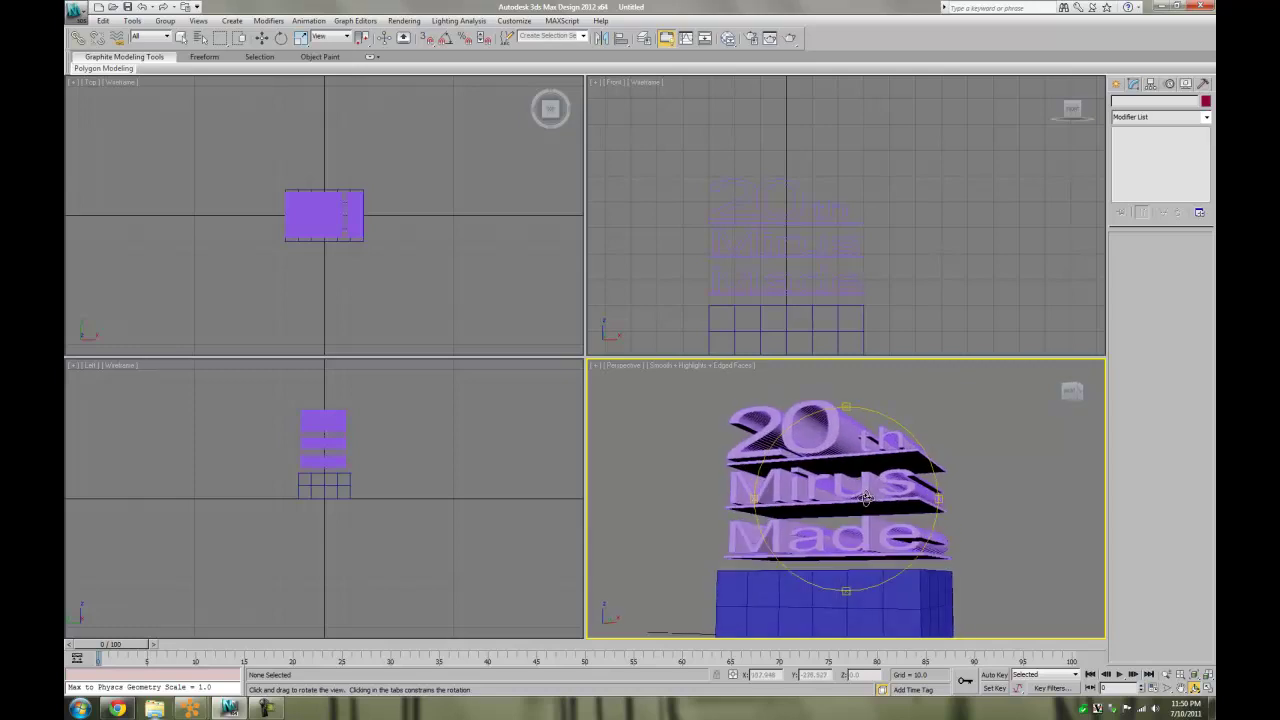
pyautogui.hotkey('alt', 'w')
pyautogui.moveTo(573, 373); pyautogui.dragTo(540, 430)
pyautogui.press('w')
pyautogui.click(583, 336)
pyautogui.moveTo(642, 200); pyautogui.dragTo(639, 219)
pyautogui.click(866, 373)
pyautogui.click(1194, 688)
pyautogui.moveTo(580, 366); pyautogui.dragTo(600, 339)
# Step: Stretch the "s" element of "Mirus" vertically to capital height and raise it so it stands on its bar
pyautogui.rightClick(738, 390)
pyautogui.click(738, 390)
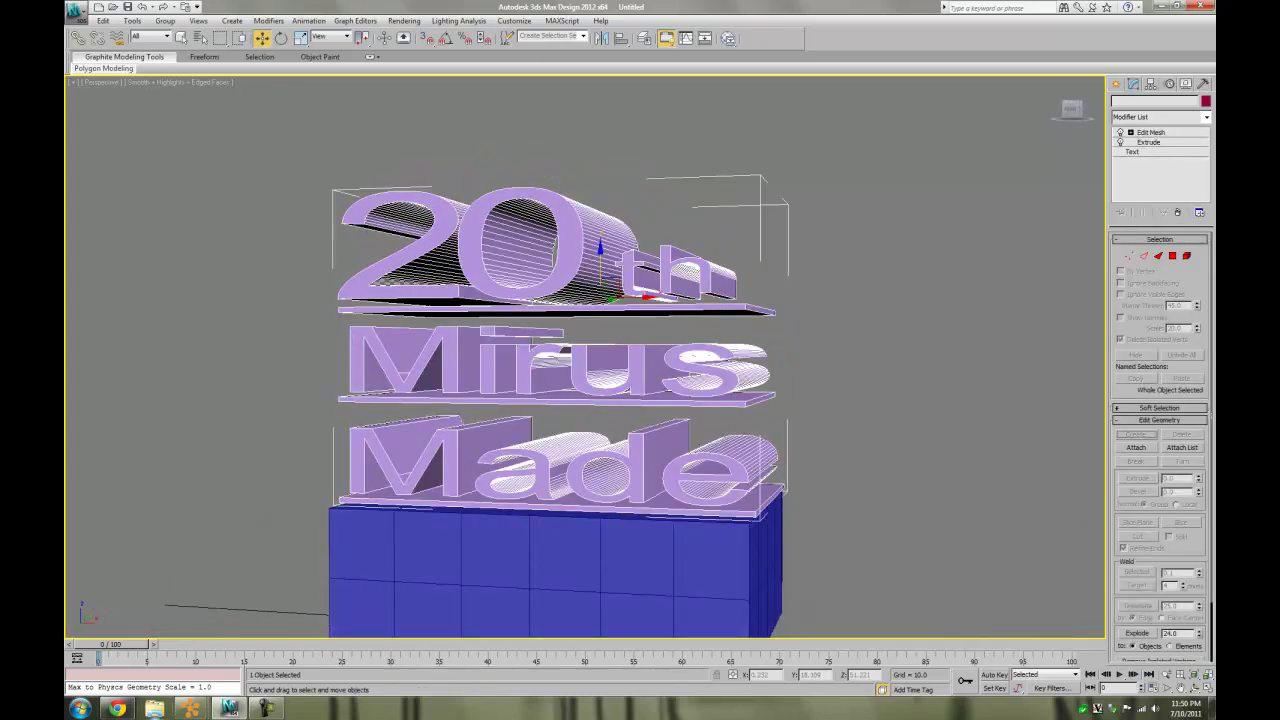
pyautogui.click(1190, 241)
pyautogui.click(1190, 240)
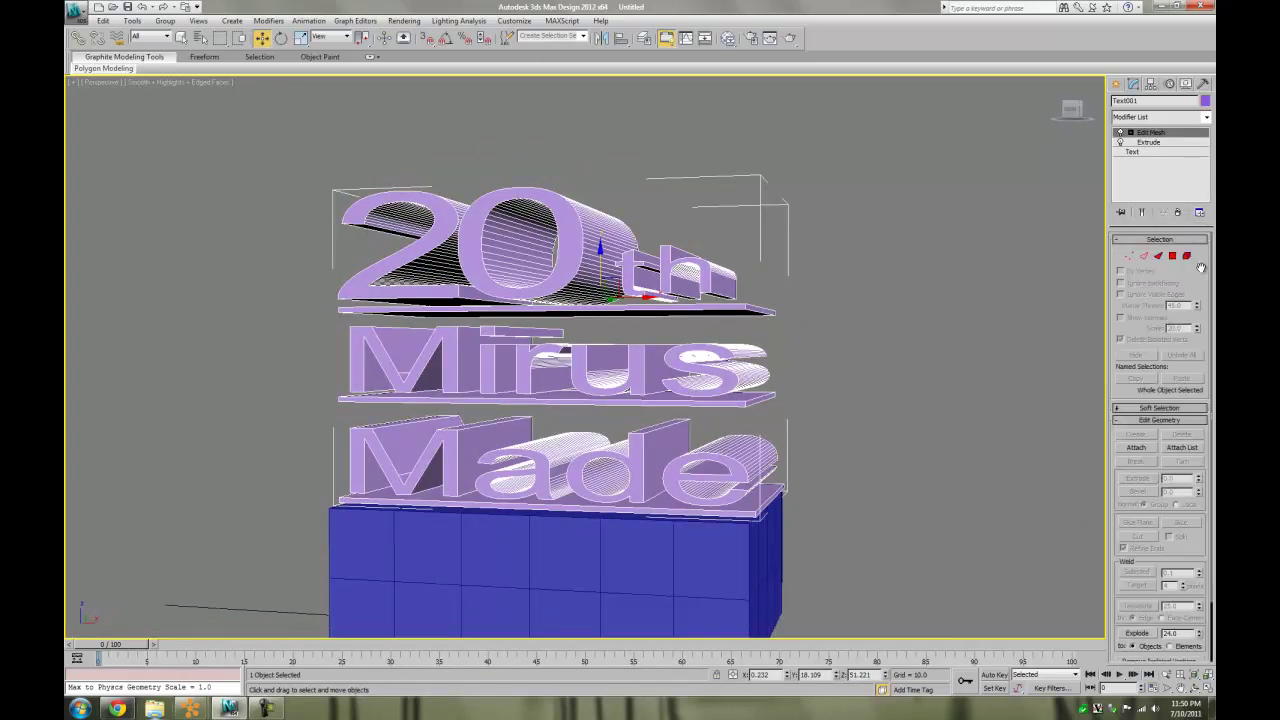
pyautogui.click(1186, 256)
pyautogui.click(719, 345)
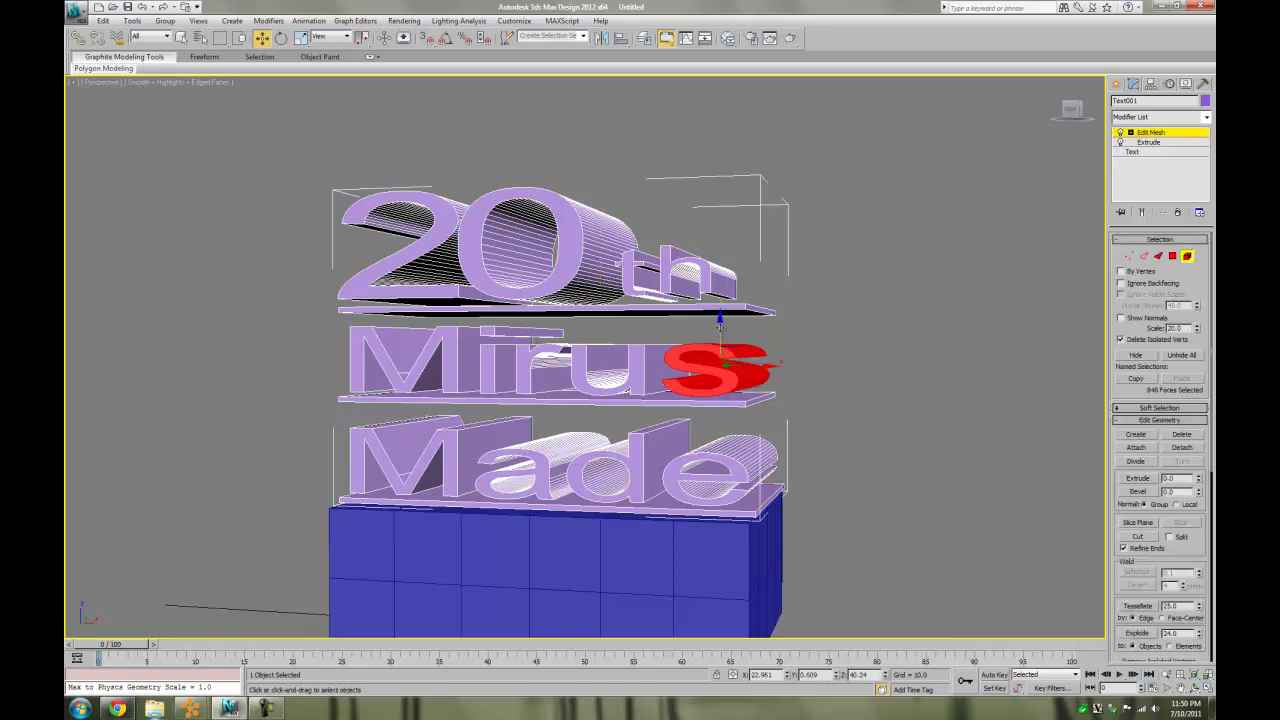
pyautogui.click(301, 37)
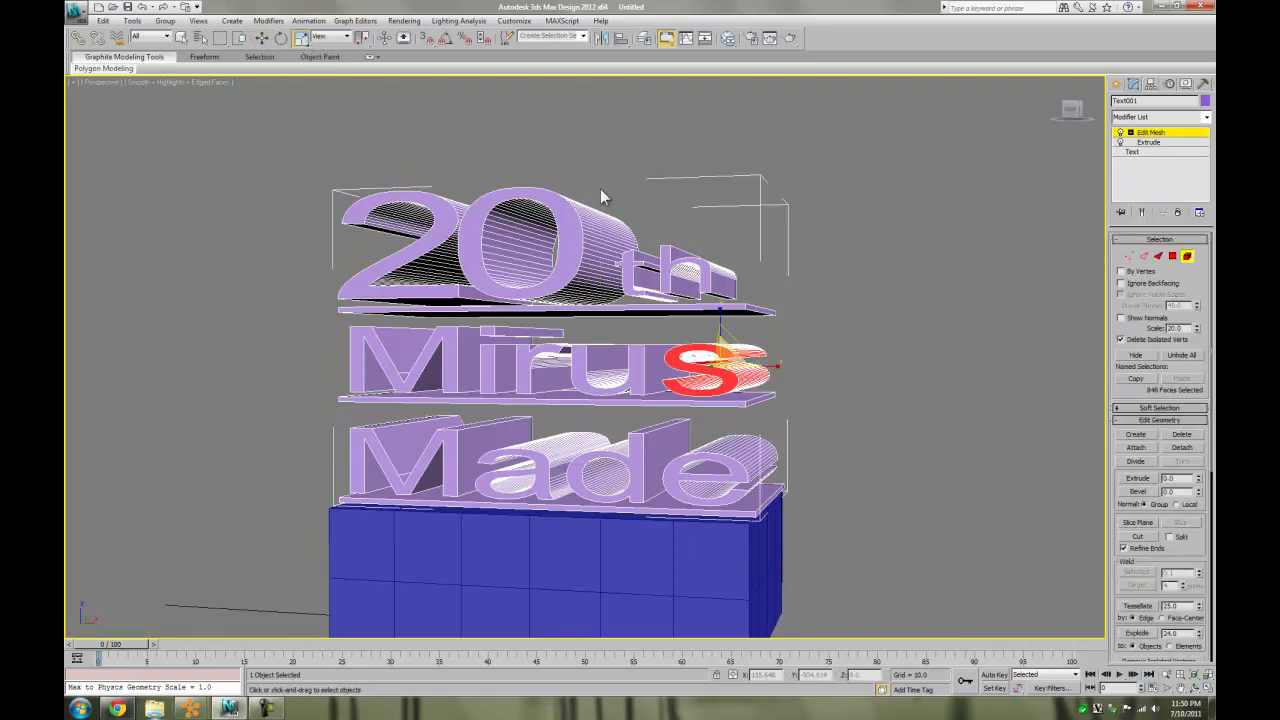
pyautogui.moveTo(723, 311); pyautogui.dragTo(723, 280)
pyautogui.click(261, 37)
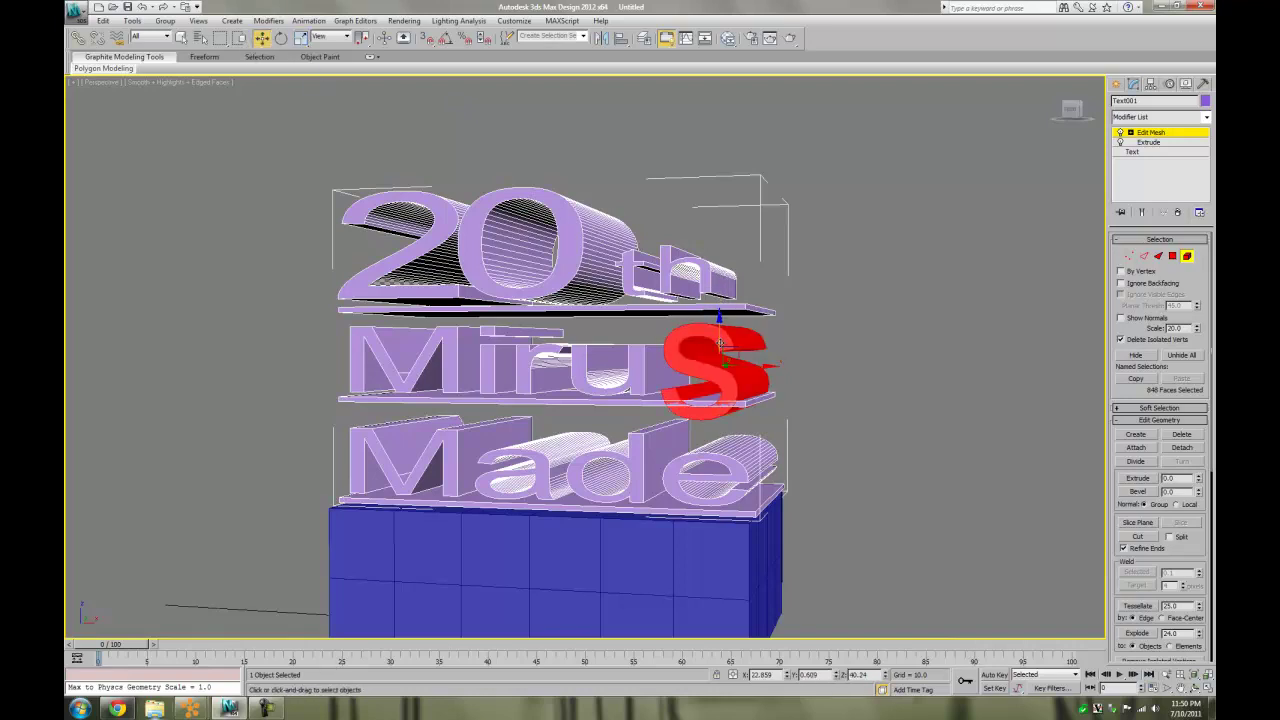
pyautogui.moveTo(721, 320); pyautogui.dragTo(719, 312)
# Step: Stretch the "e" element of "Made" vertically and keep it standing on its bar
pyautogui.click(300, 38)
pyautogui.click(911, 334)
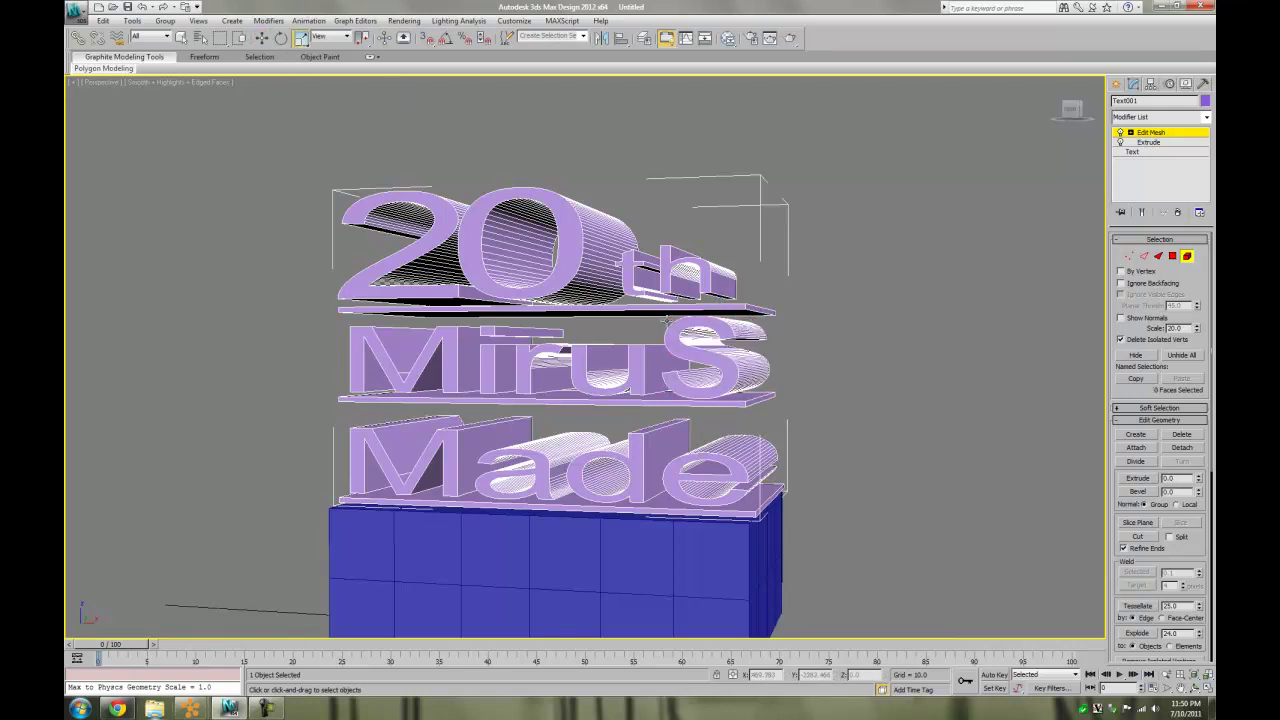
pyautogui.click(721, 451)
pyautogui.moveTo(725, 407); pyautogui.dragTo(728, 393)
pyautogui.click(261, 42)
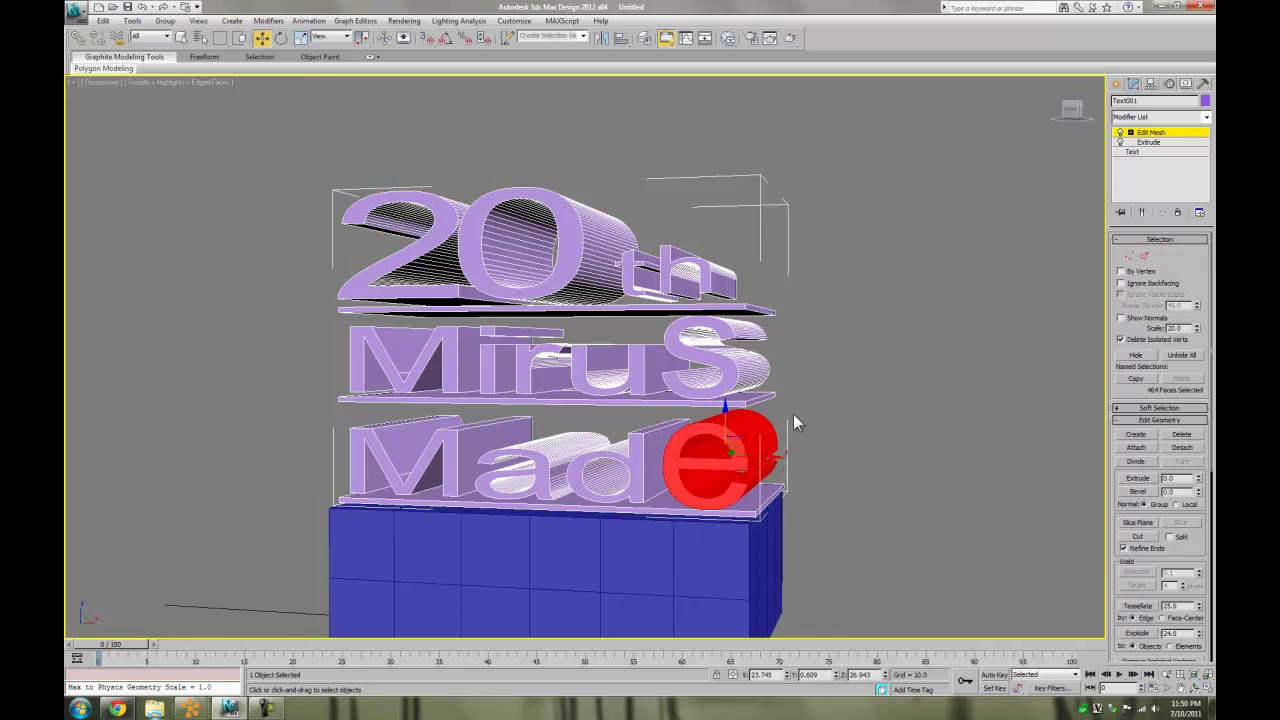
pyautogui.click(870, 464)
# Step: Try rotating the "u" element of "Mirus" and undo the rotation
pyautogui.click(1193, 689)
pyautogui.moveTo(553, 398)
pyautogui.mouseDown()
pyautogui.moveTo(563, 360)
pyautogui.moveTo(553, 381)
pyautogui.moveTo(564, 398)
pyautogui.mouseUp()
pyautogui.rightClick(620, 383)
pyautogui.click(620, 383)
pyautogui.press('e')
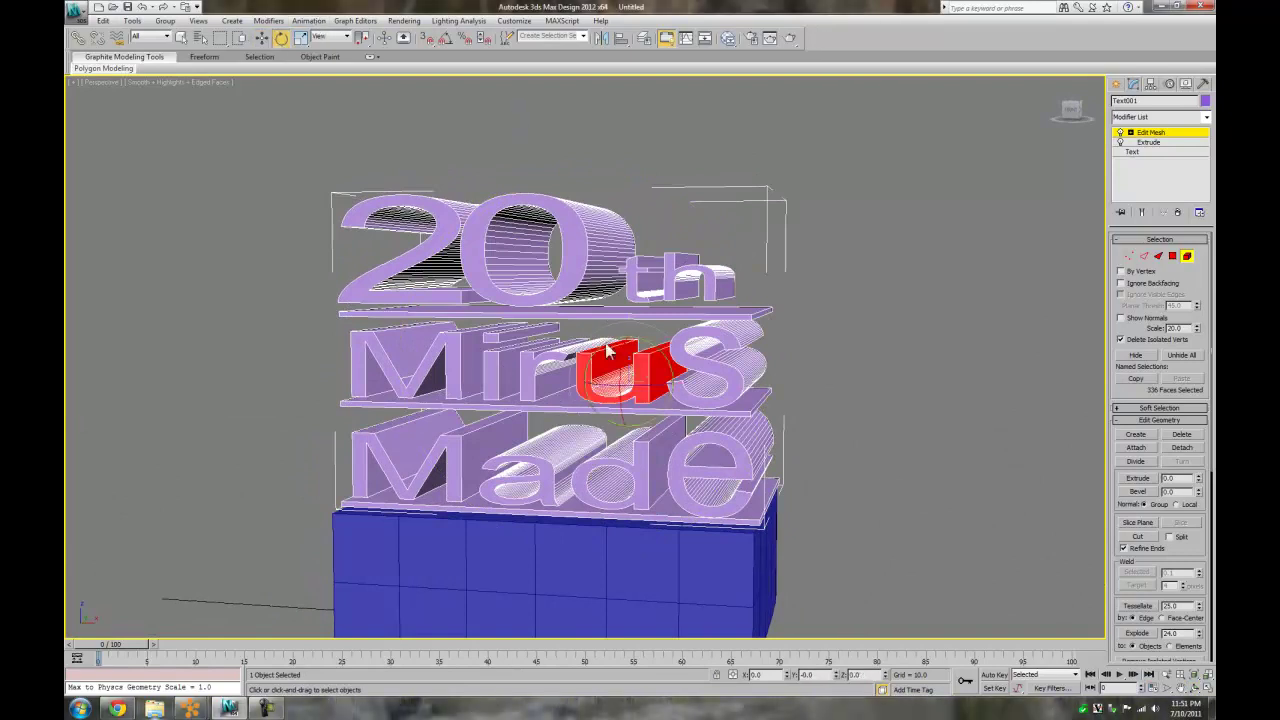
pyautogui.moveTo(634, 345); pyautogui.dragTo(673, 357)
pyautogui.hotkey('ctrl', 'z')
# Step: Tilt the "s" of "Mirus" clockwise and move it slightly right, away from the "u"
pyautogui.click(733, 382)
pyautogui.moveTo(757, 332); pyautogui.dragTo(782, 357)
pyautogui.click(262, 38)
pyautogui.click(903, 385)
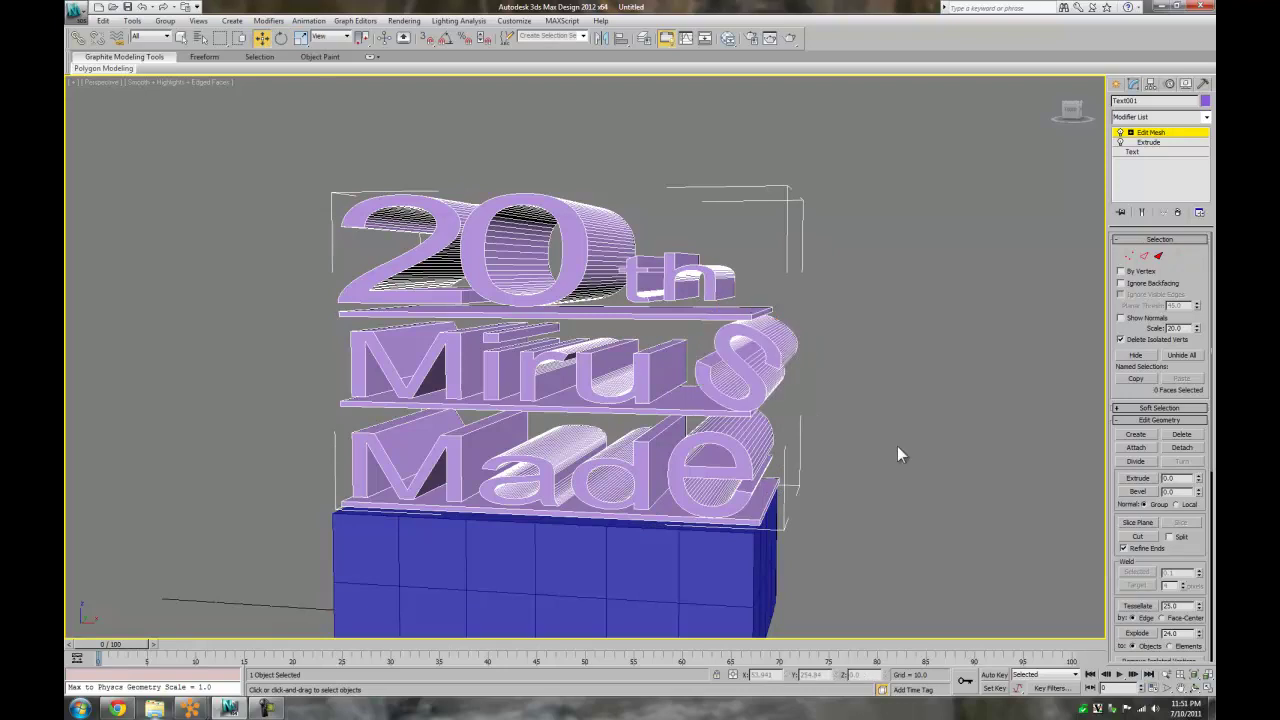
# Step: Try a MeshSmooth modifier on the Platform box
pyautogui.click(1193, 686)
pyautogui.moveTo(538, 426); pyautogui.dragTo(588, 405)
pyautogui.rightClick(806, 390)
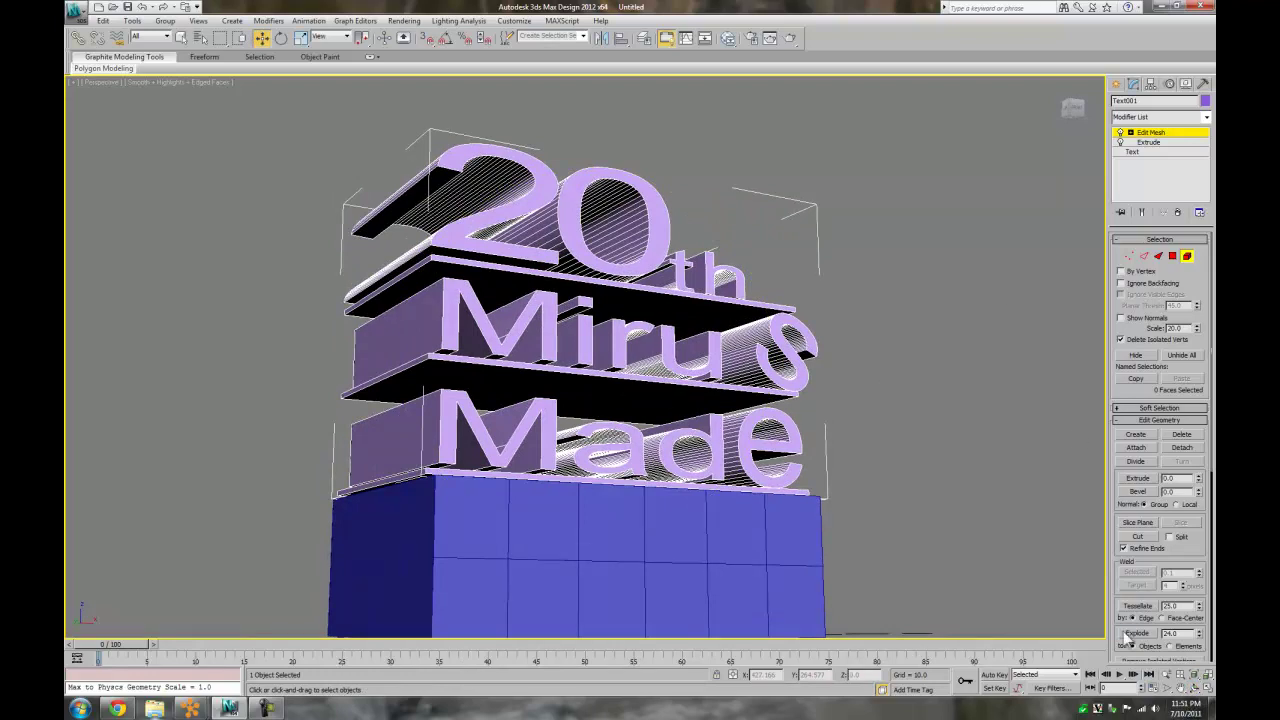
pyautogui.click(640, 590)
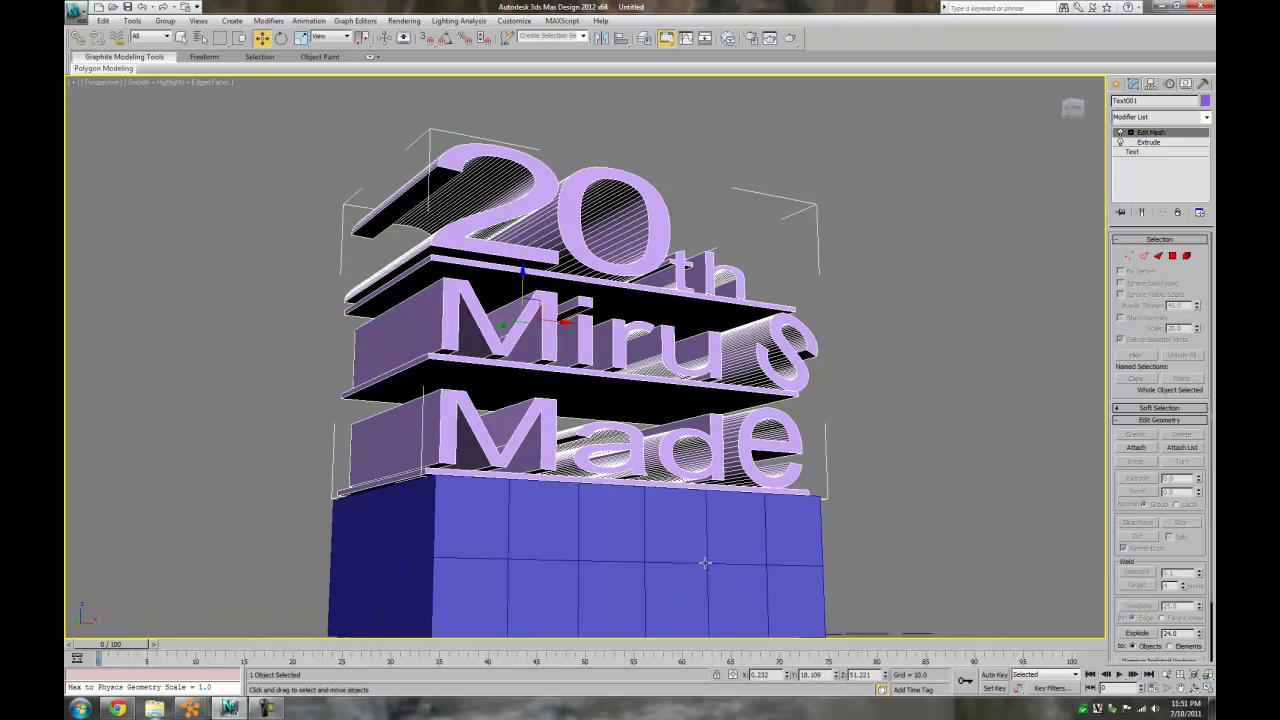
pyautogui.click(1157, 119)
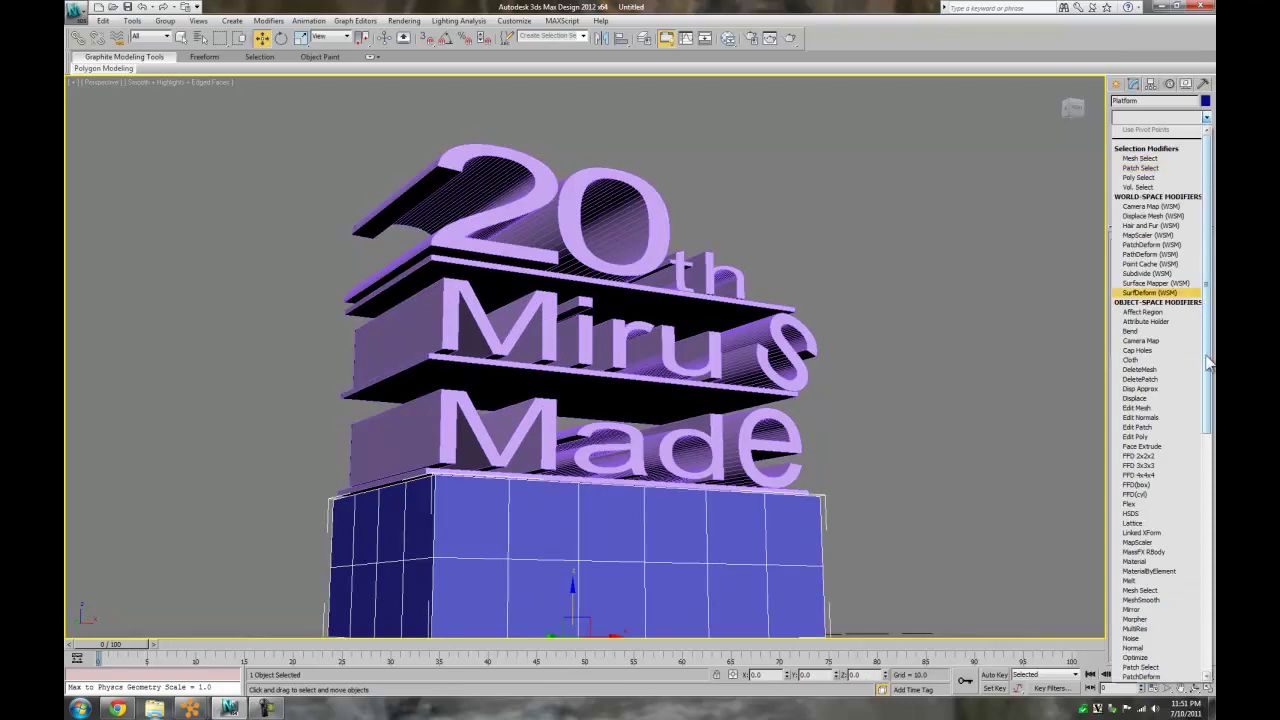
pyautogui.click(1154, 601)
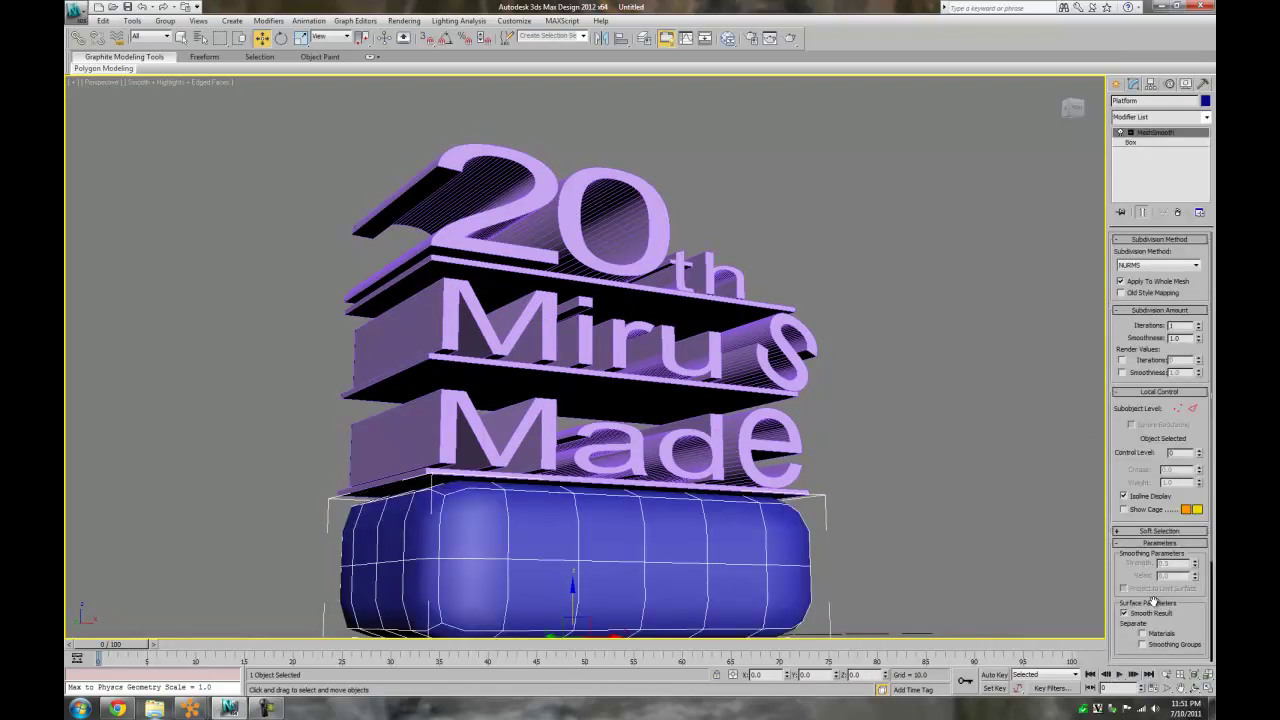
pyautogui.click(958, 510)
# Step: Remove the MeshSmooth modifier from the Platform box
pyautogui.click(722, 550)
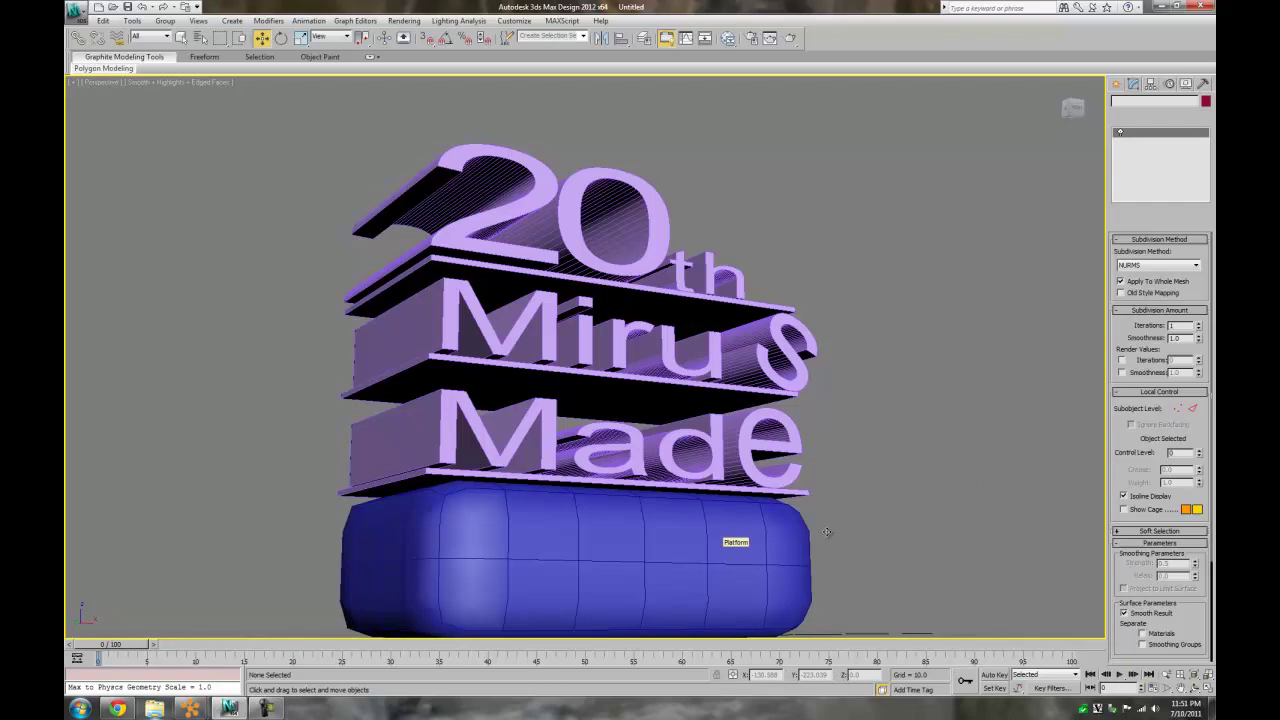
pyautogui.click(964, 515)
pyautogui.click(782, 534)
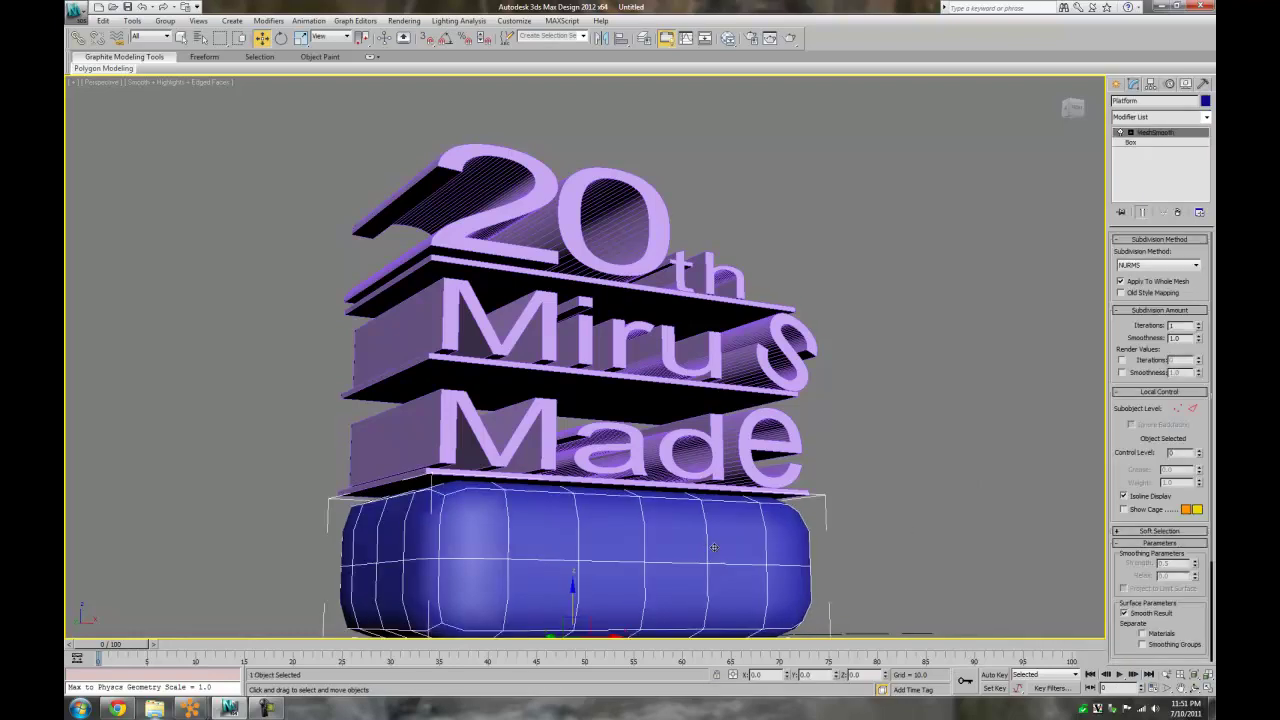
pyautogui.click(1178, 212)
pyautogui.click(956, 526)
pyautogui.click(680, 501)
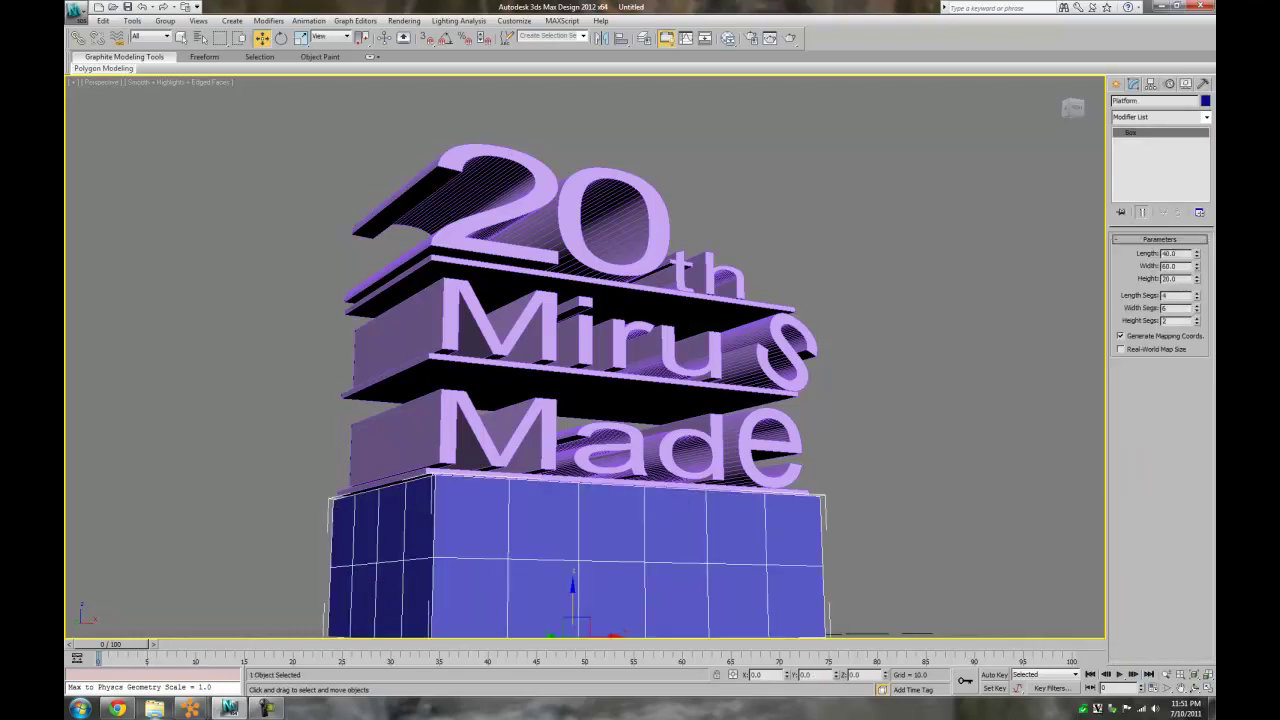
# Step: Orbit to the model's right side, check the 20th Century Fox logo reference in Chrome, and return to 3ds Max
pyautogui.click(1077, 413)
pyautogui.click(1196, 688)
pyautogui.moveTo(746, 371); pyautogui.dragTo(728, 394)
pyautogui.rightClick(868, 363)
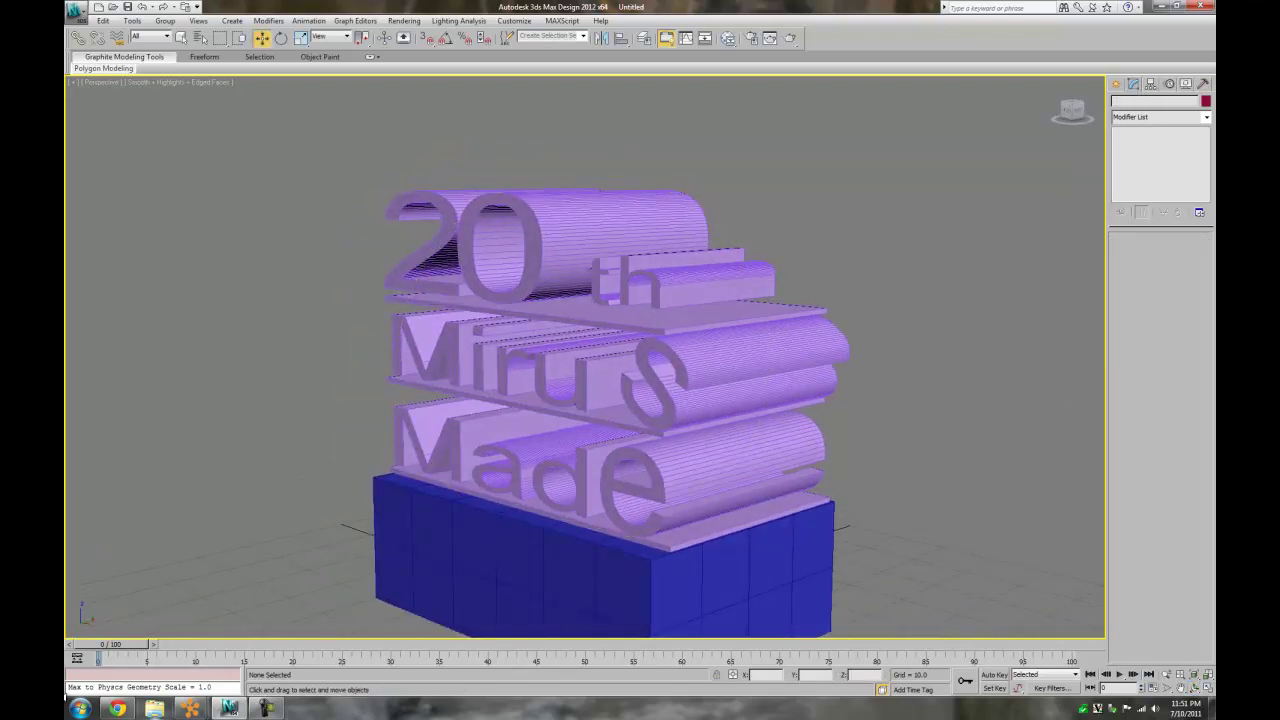
pyautogui.click(117, 708)
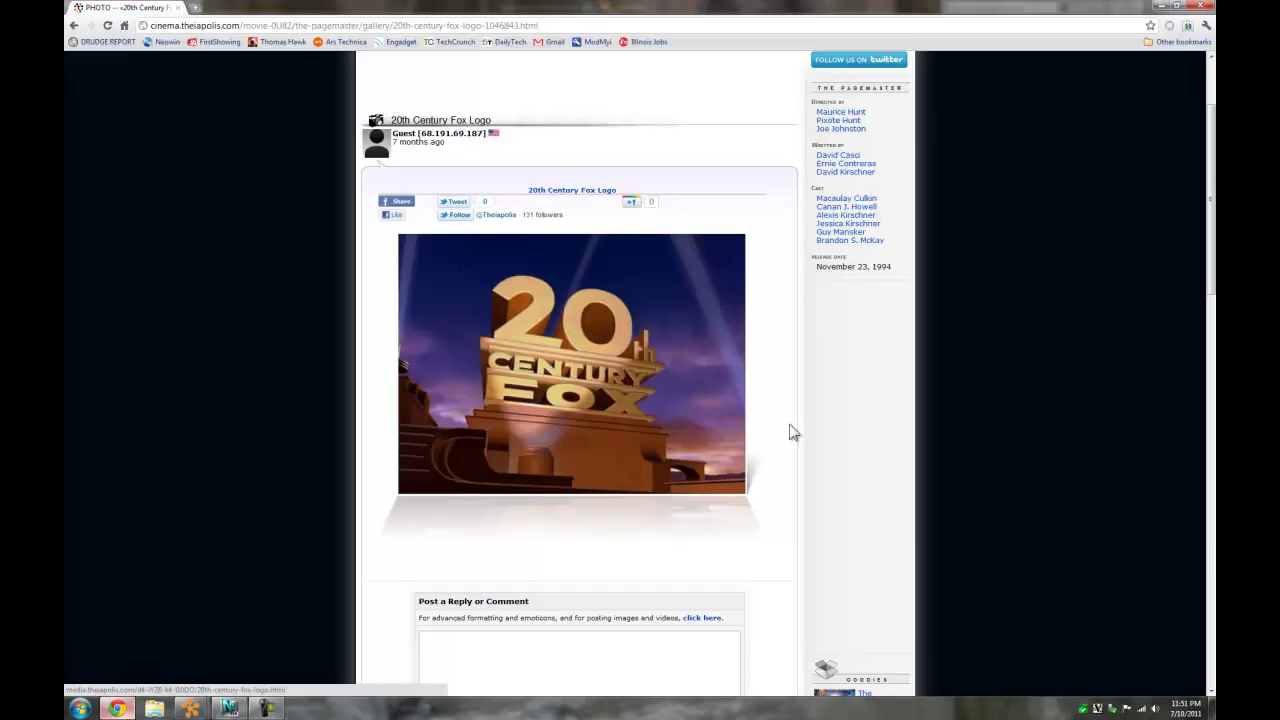
pyautogui.click(1160, 7)
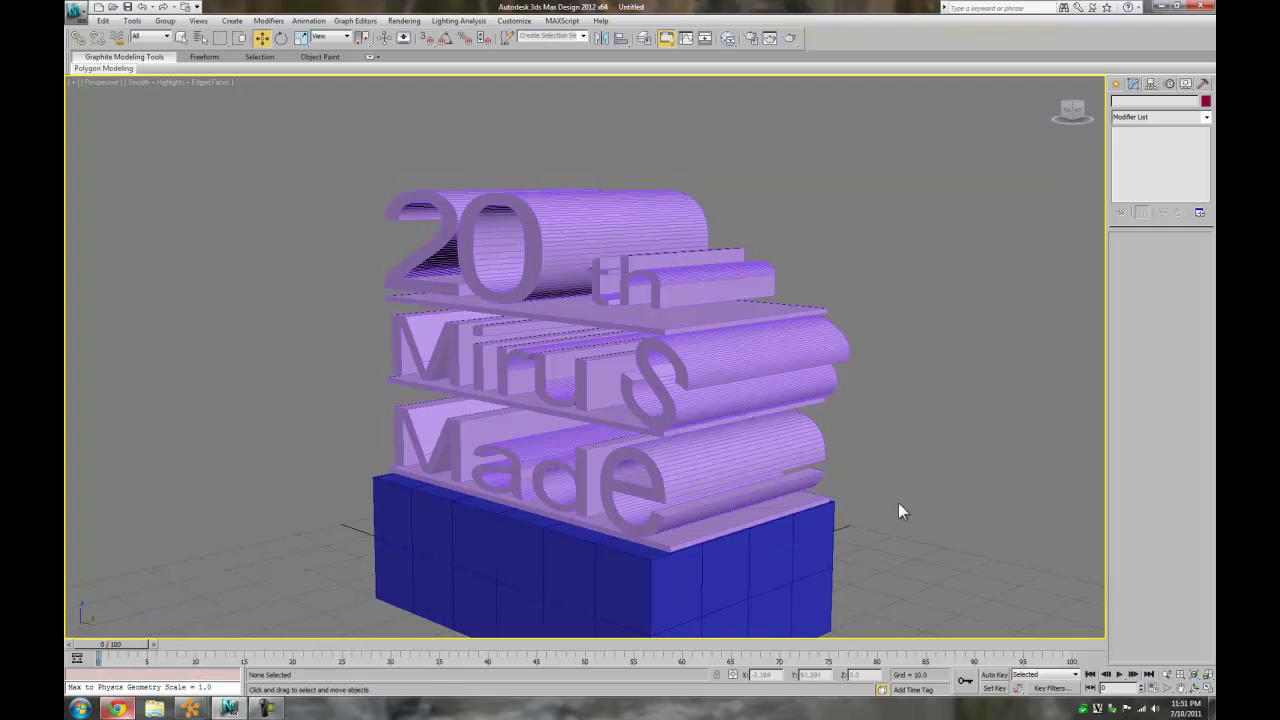
# Step: Bring up the Standard light types for creation
pyautogui.scroll(-3, 660, 493)
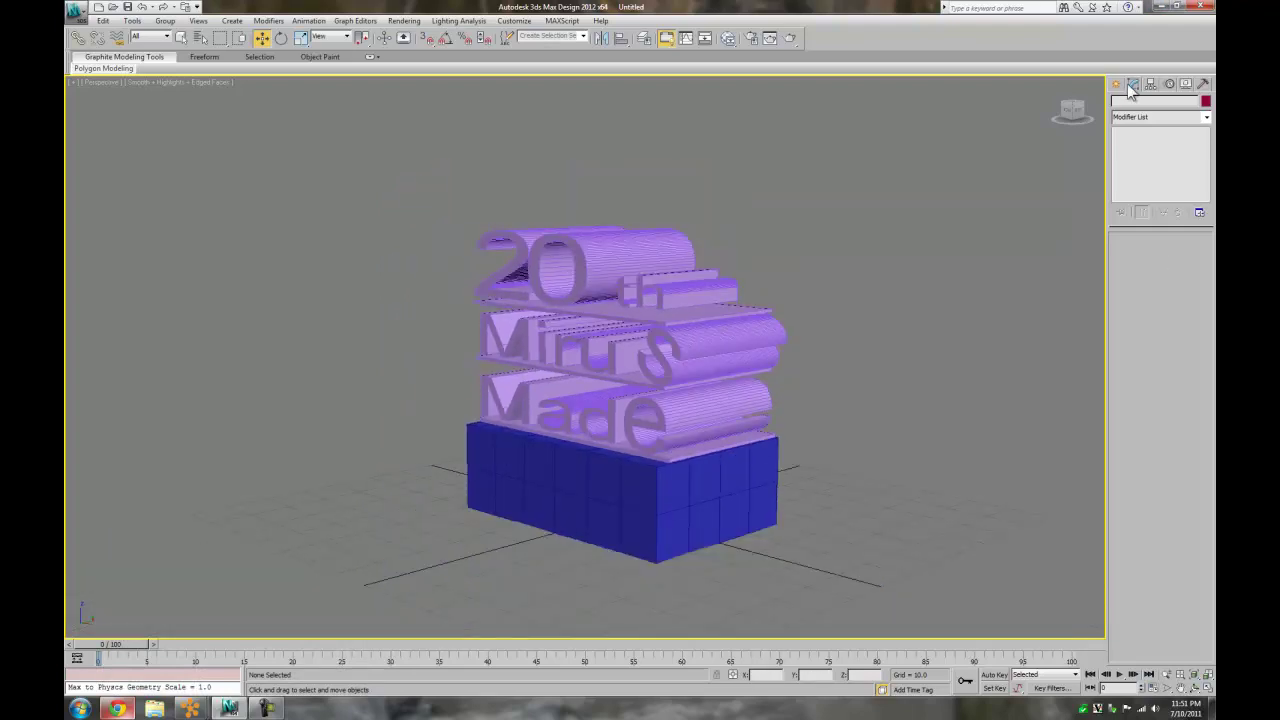
pyautogui.click(1117, 84)
pyautogui.click(1149, 104)
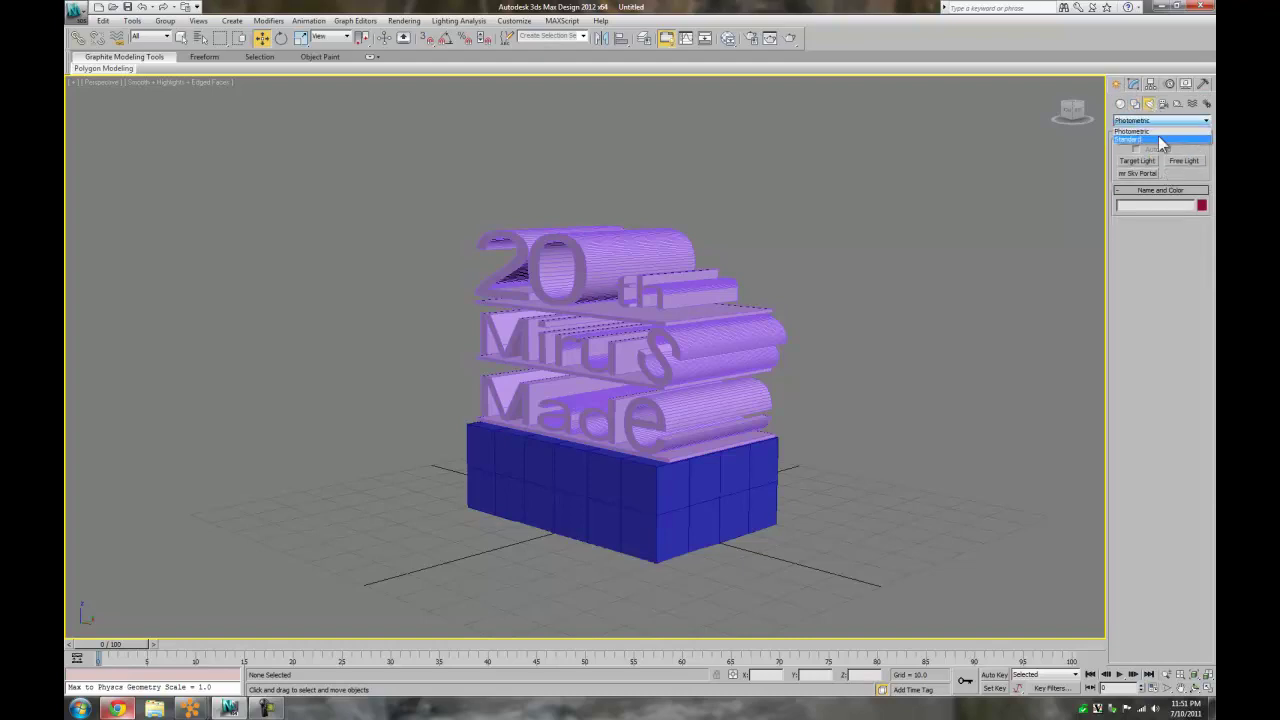
pyautogui.click(1160, 140)
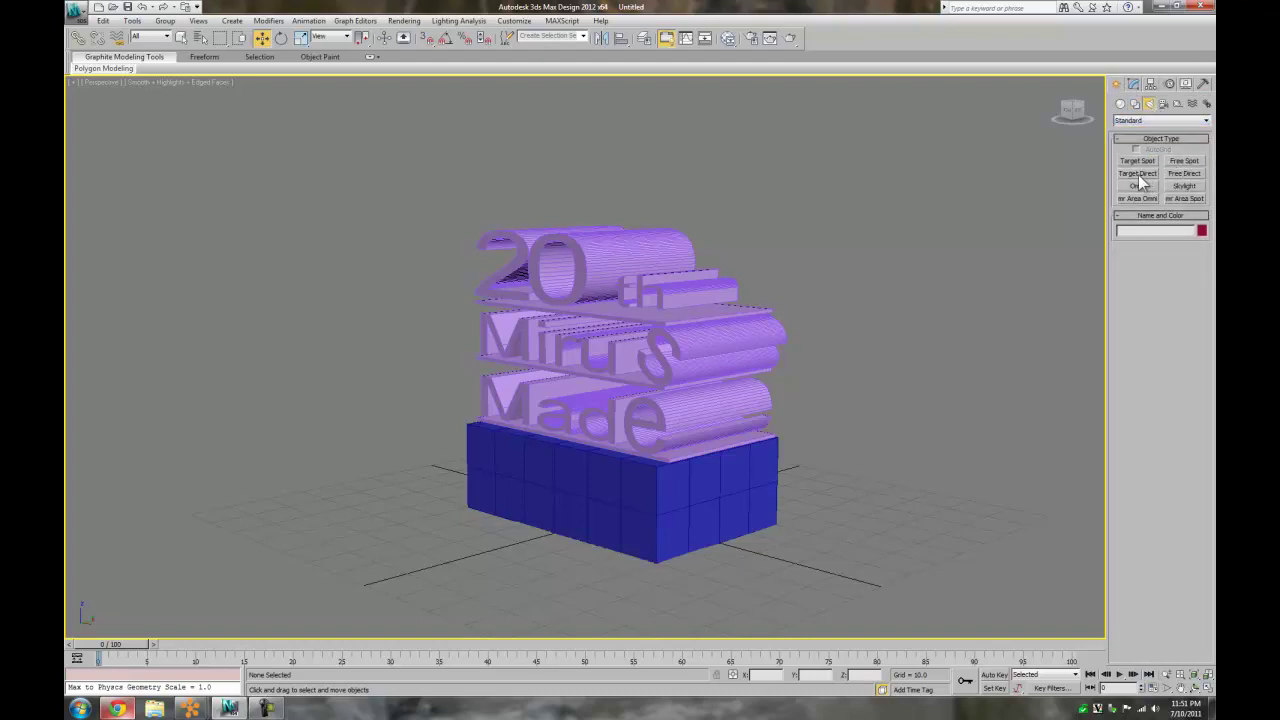
pyautogui.click(1151, 172)
pyautogui.moveTo(257, 337); pyautogui.dragTo(371, 514)
pyautogui.rightClick(371, 514)
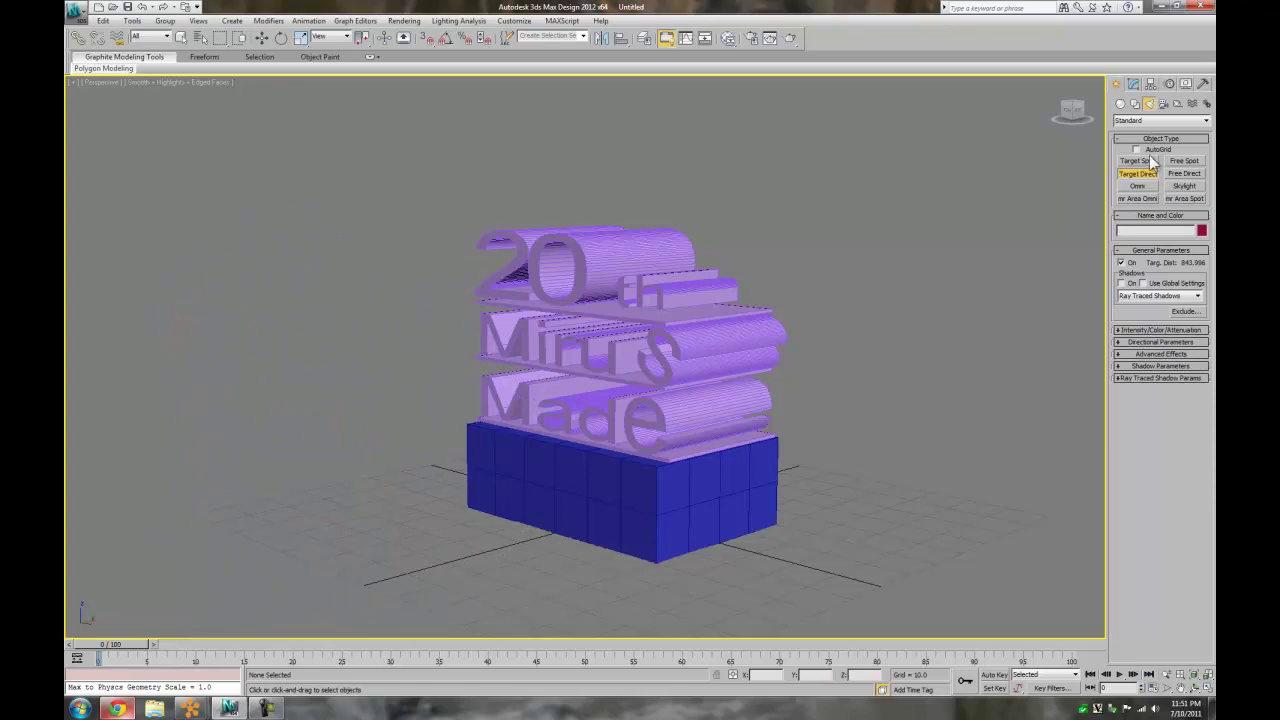
pyautogui.click(1150, 162)
pyautogui.moveTo(293, 504); pyautogui.dragTo(354, 356)
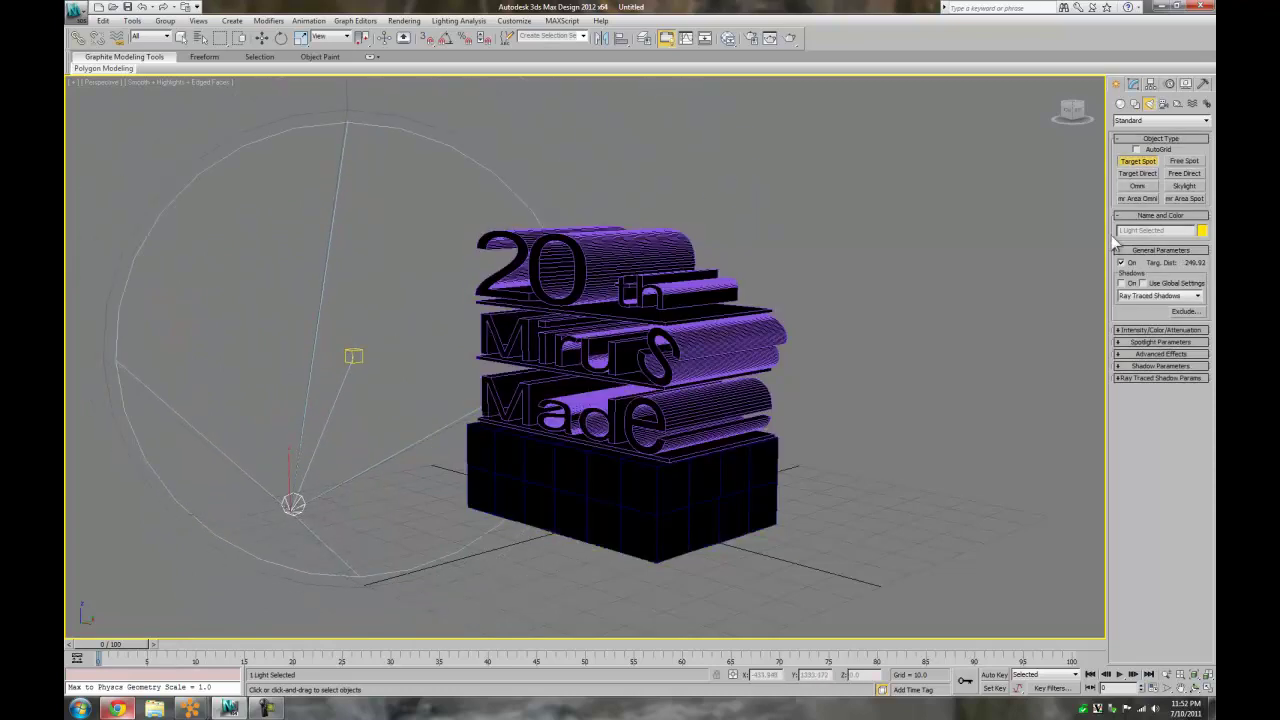
pyautogui.rightClick(354, 356)
# Step: Place a Target Direct light in the Top view in front right of the logo, its target about 162 units away behind left
pyautogui.click(1137, 173)
pyautogui.moveTo(768, 603); pyautogui.dragTo(808, 530)
pyautogui.rightClick(790, 555)
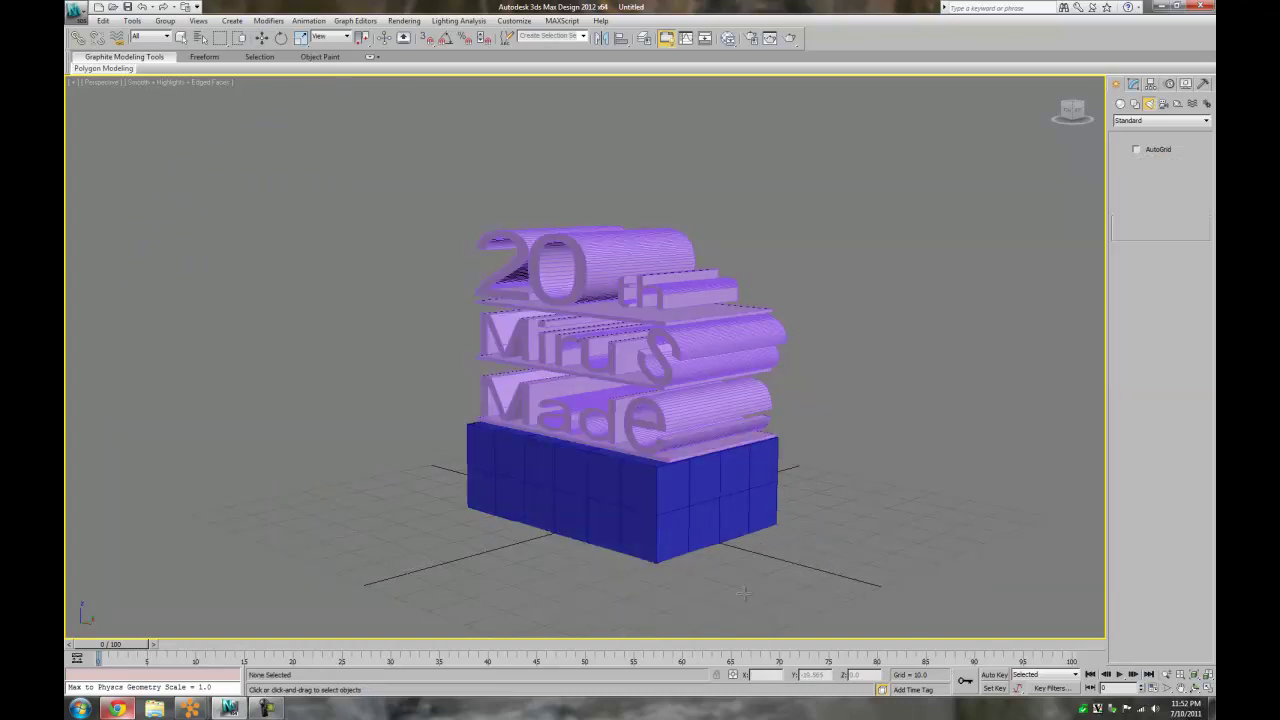
pyautogui.hotkey('alt', 'w')
pyautogui.rightClick(305, 153)
pyautogui.moveTo(431, 314); pyautogui.dragTo(379, 261, button='middle')
pyautogui.moveTo(362, 240); pyautogui.dragTo(176, 145)
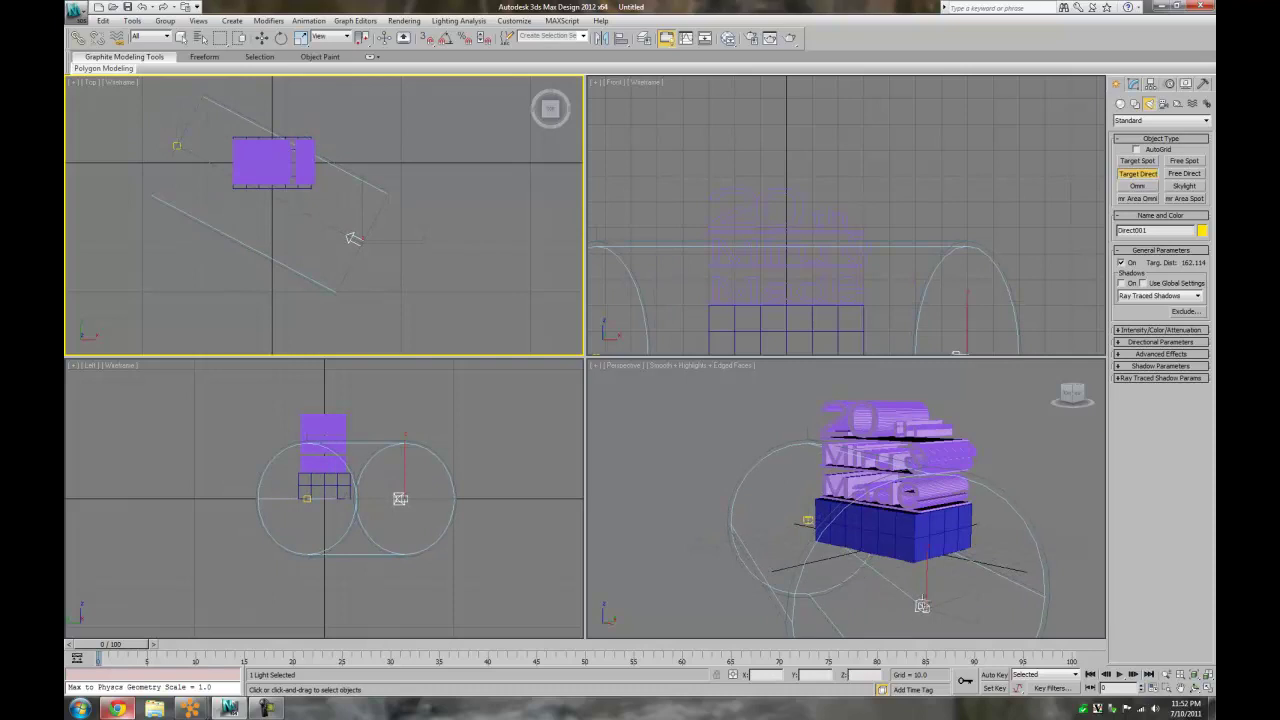
# Step: Move the direct light's target to about 143 units high, placing it in the Top view at about X 20, Y 28 behind the logo
pyautogui.click(786, 494)
pyautogui.press('w')
pyautogui.click(807, 521)
pyautogui.moveTo(810, 485); pyautogui.dragTo(889, 253)
pyautogui.rightClick(325, 282)
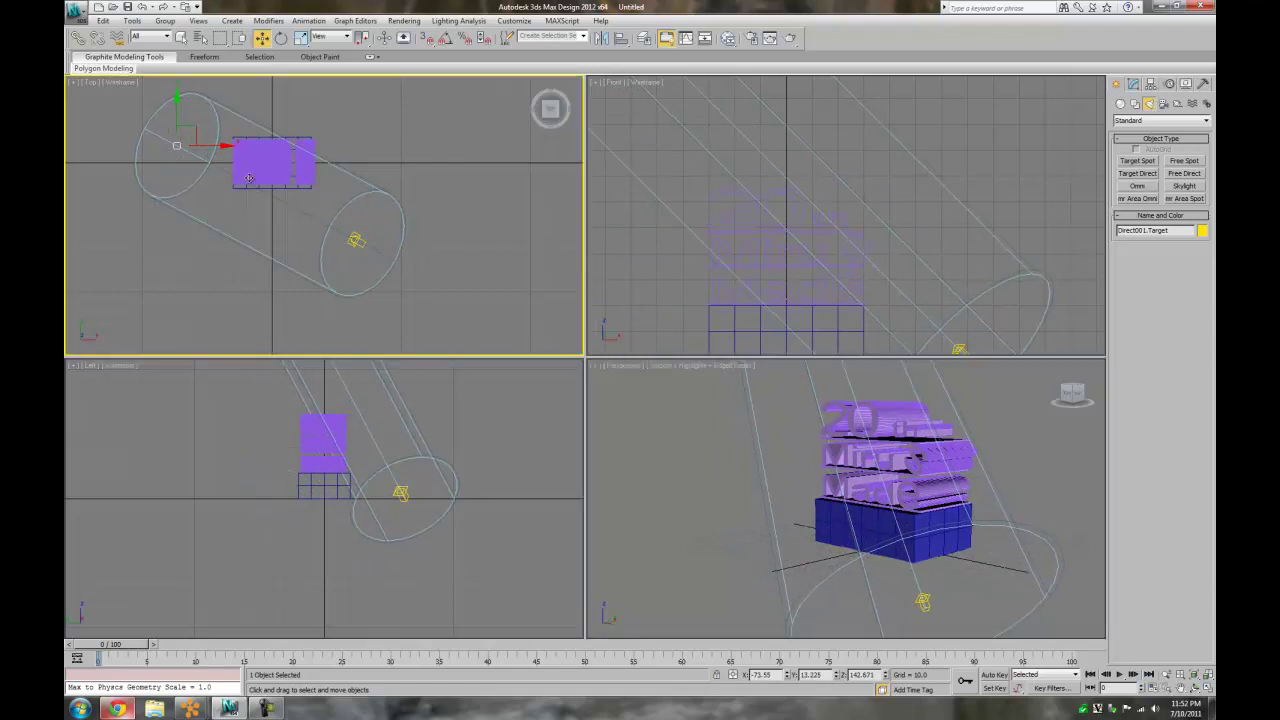
pyautogui.moveTo(196, 133); pyautogui.dragTo(317, 116)
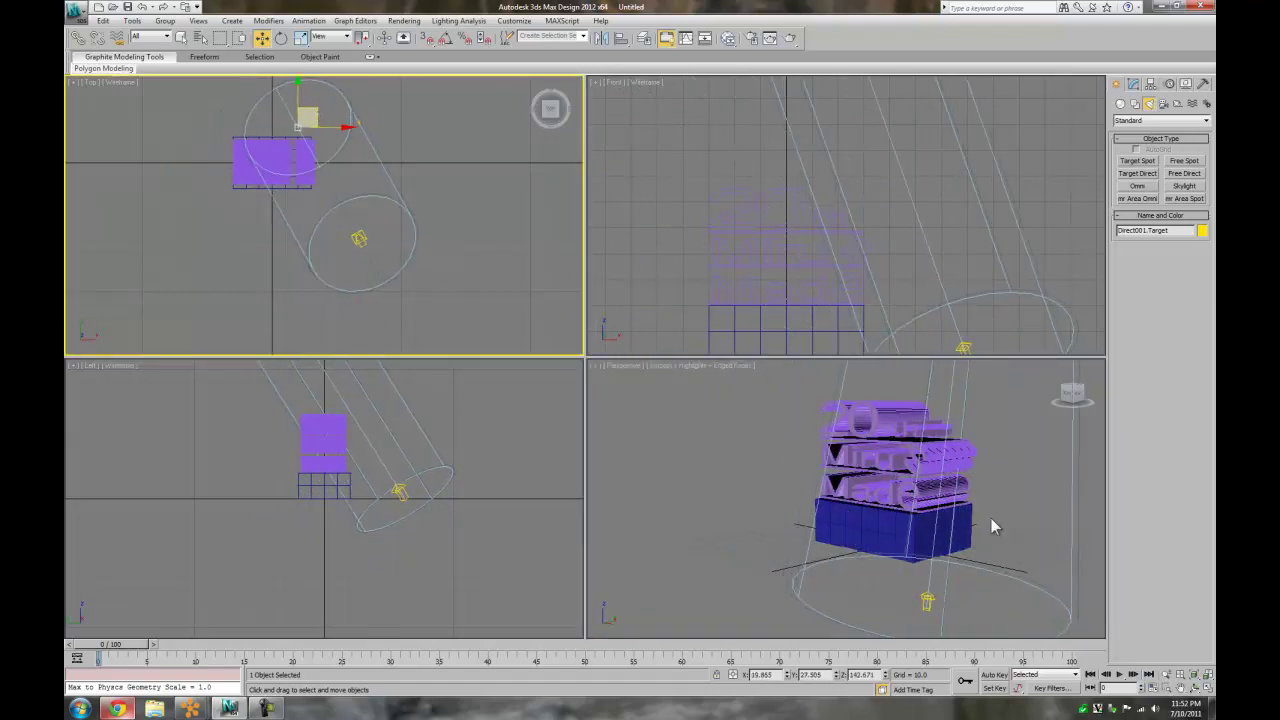
# Step: Inspect the direct light's beam and target relative to the logo from several angles in the maximized Perspective view
pyautogui.click(777, 528)
pyautogui.click(1196, 689)
pyautogui.moveTo(878, 540); pyautogui.dragTo(890, 514)
pyautogui.rightClick(898, 528)
pyautogui.click(978, 607)
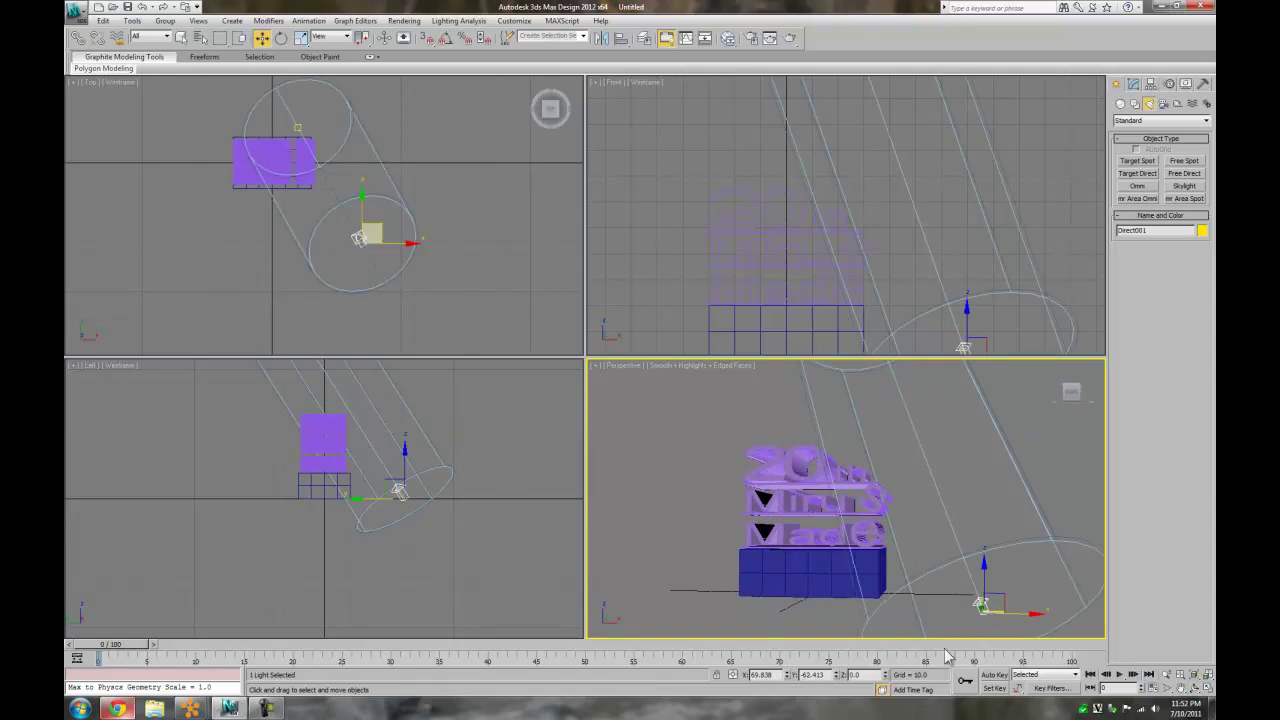
pyautogui.hotkey('alt', 'w')
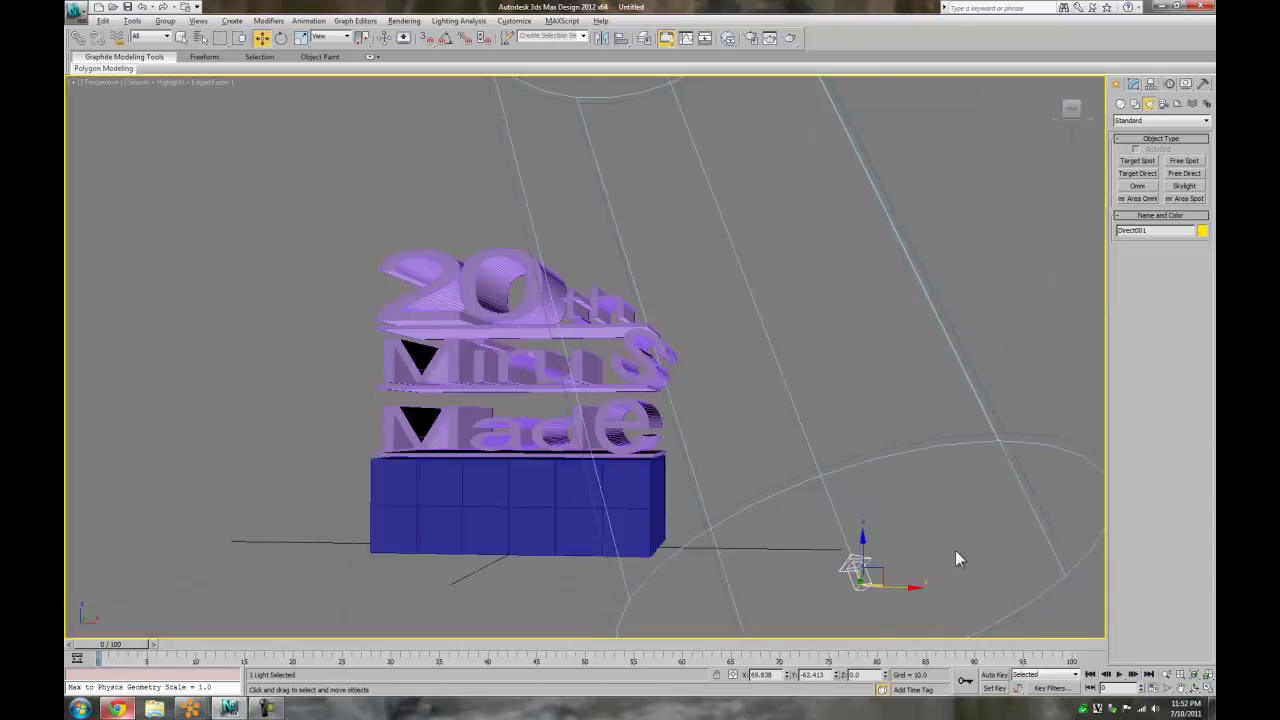
pyautogui.click(1193, 686)
pyautogui.moveTo(624, 382)
pyautogui.mouseDown()
pyautogui.moveTo(655, 399)
pyautogui.moveTo(624, 378)
pyautogui.moveTo(631, 366)
pyautogui.mouseUp()
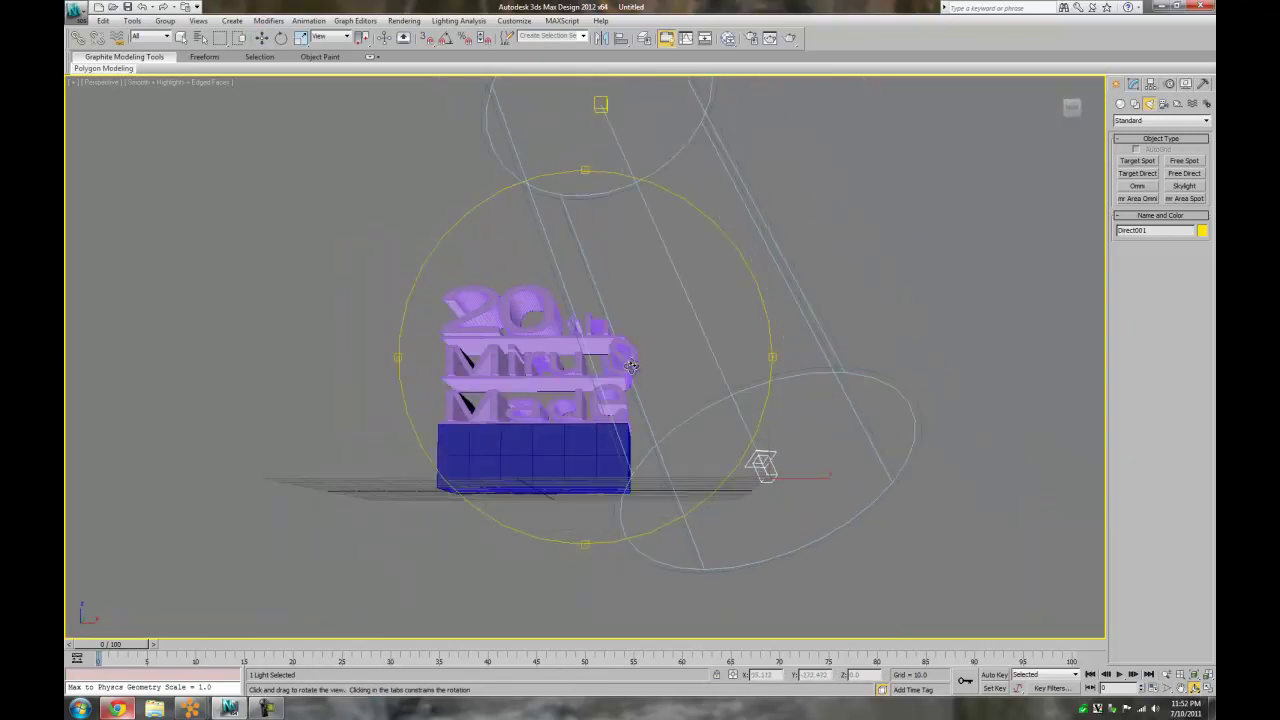
pyautogui.press('w')
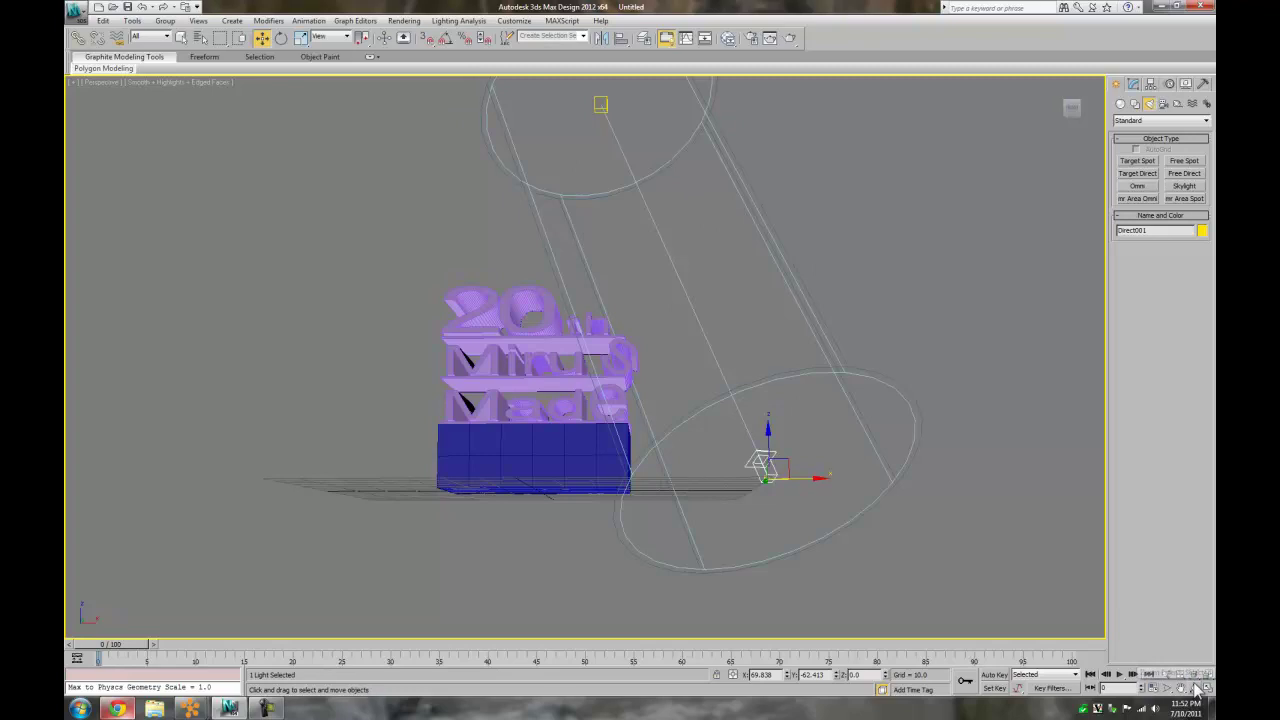
pyautogui.click(882, 573)
pyautogui.click(1194, 687)
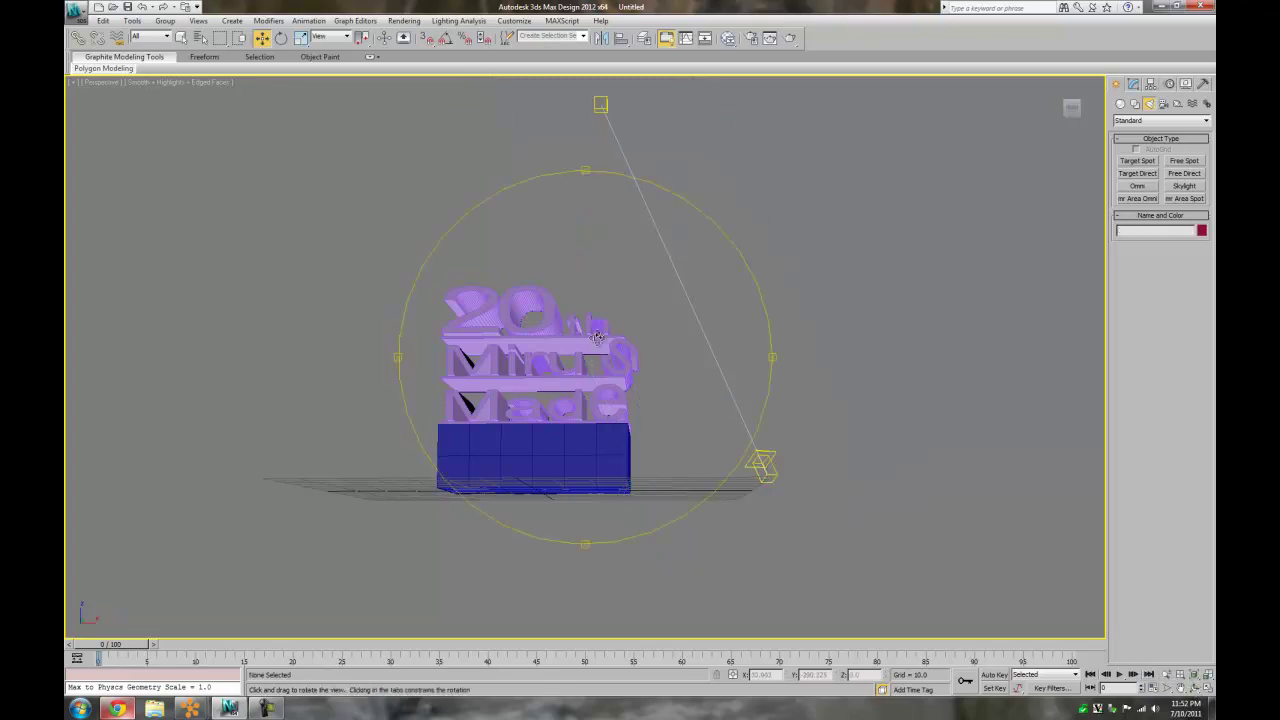
pyautogui.moveTo(800, 330); pyautogui.dragTo(715, 367)
pyautogui.press('w')
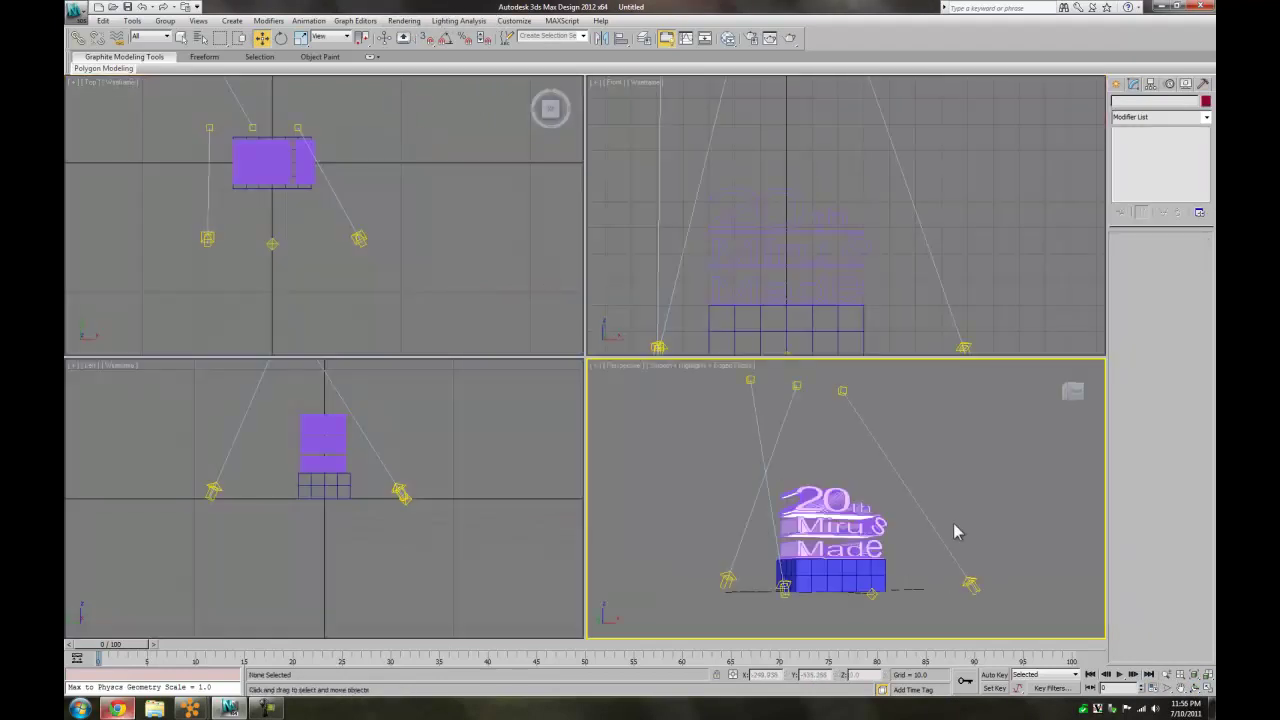
# Step: Frame the logo close up from a low front angle in the Perspective view
pyautogui.scroll(6, 953, 523)
pyautogui.click(1196, 689)
pyautogui.moveTo(842, 500); pyautogui.dragTo(862, 528)
pyautogui.rightClick(864, 528)
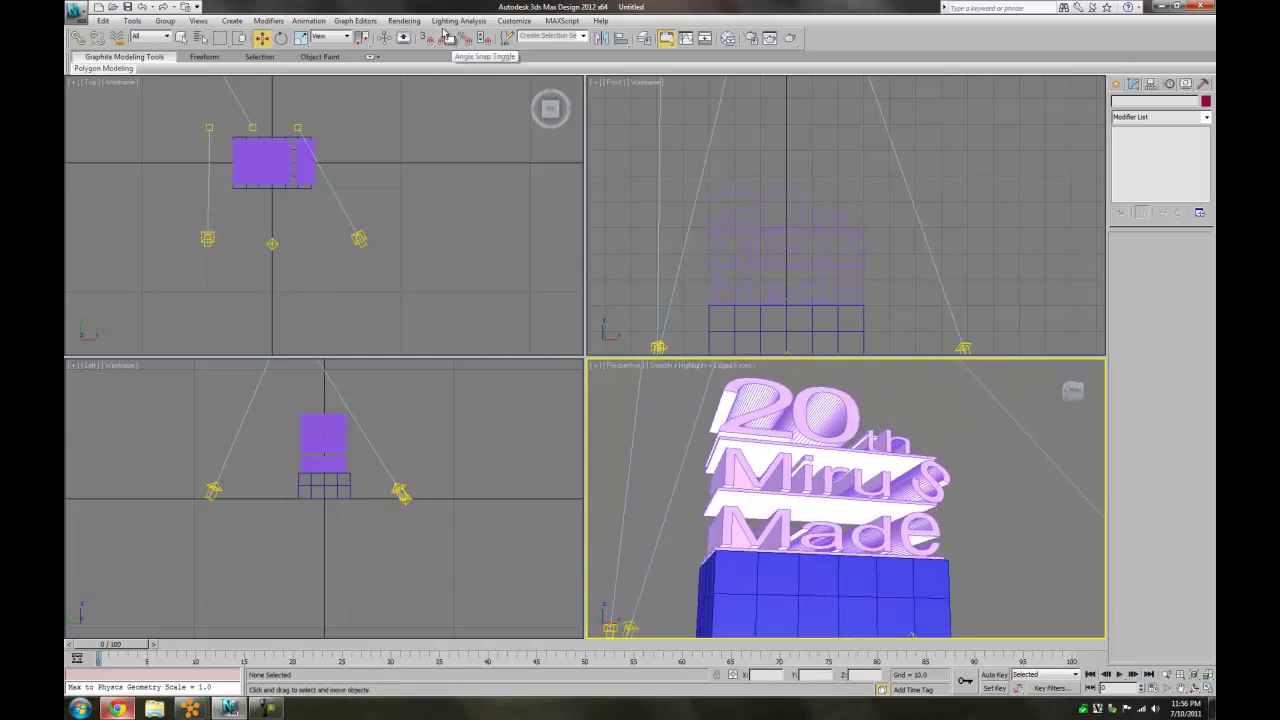
pyautogui.click(265, 708)
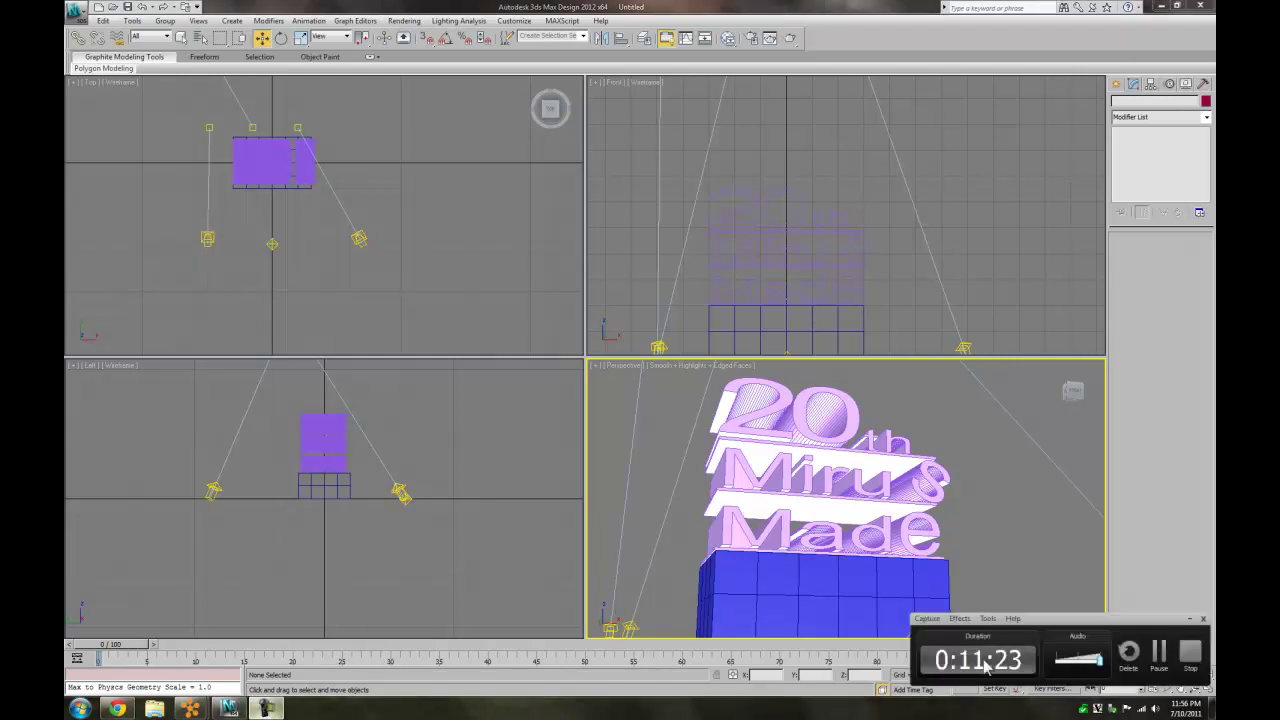
pyautogui.click(266, 708)
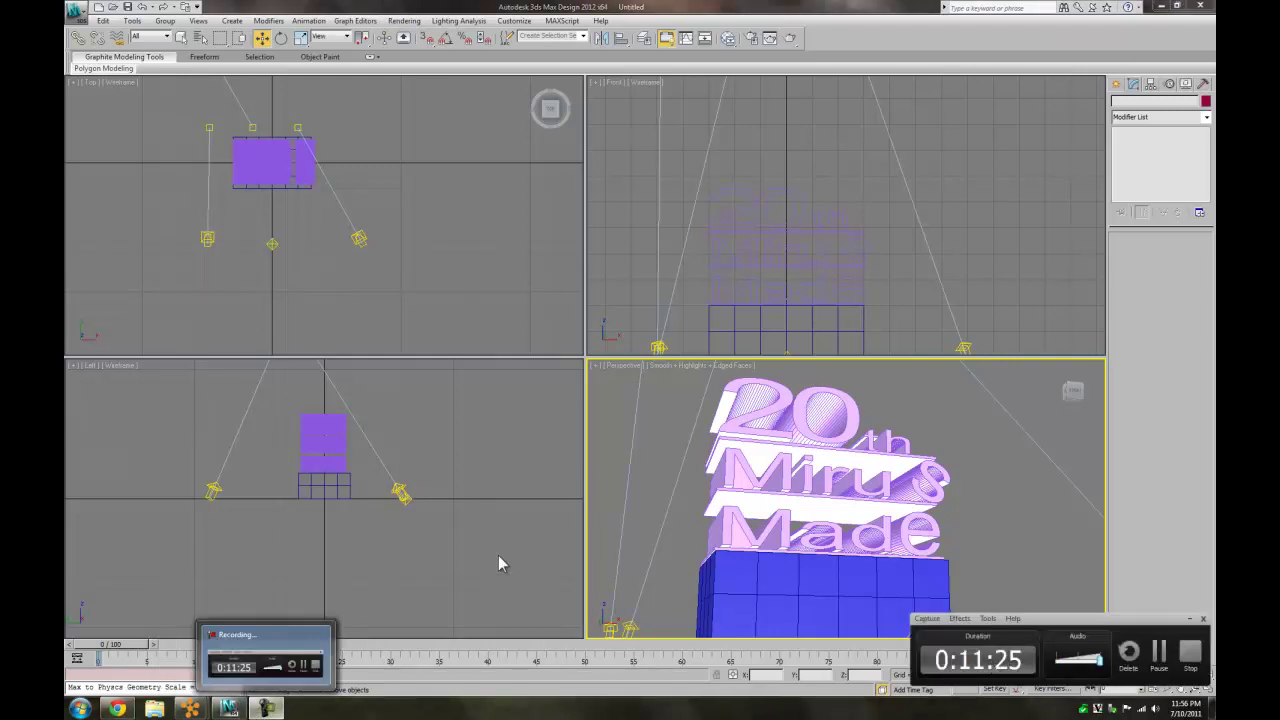
pyautogui.click(268, 708)
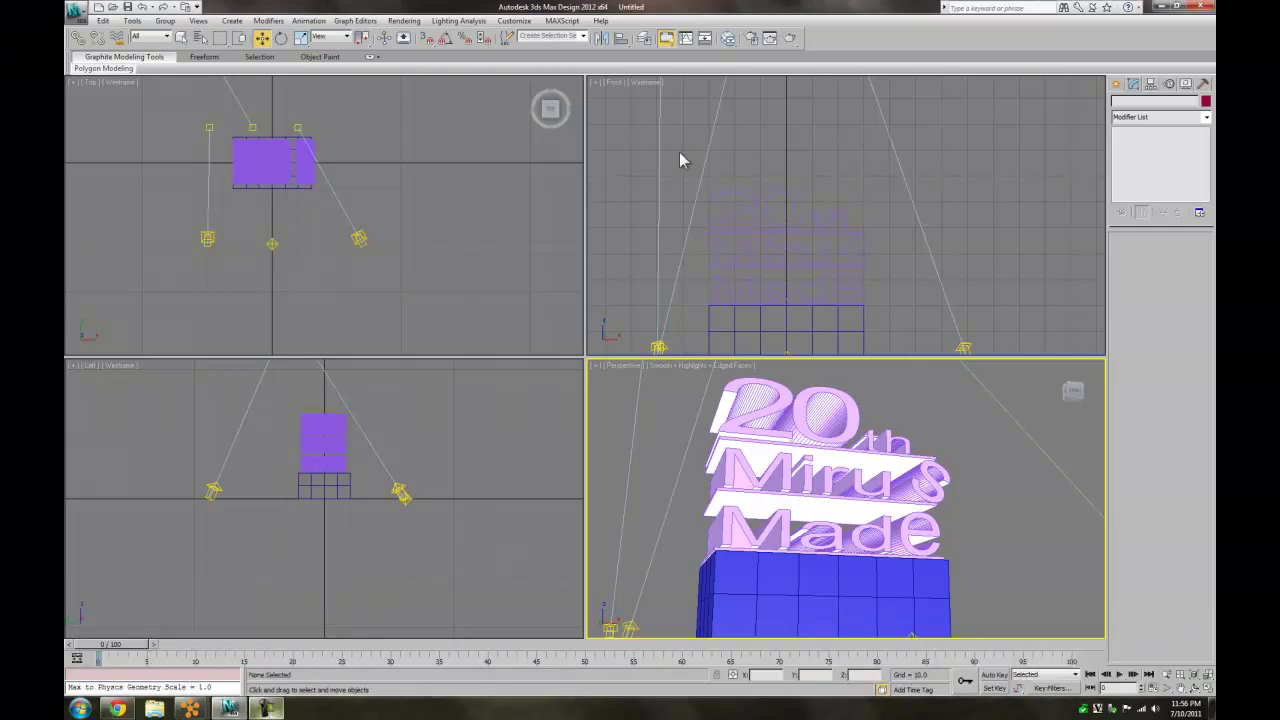
# Step: Render the Perspective view to check the volume light beams, and close the rendered image
pyautogui.click(405, 21)
pyautogui.click(410, 36)
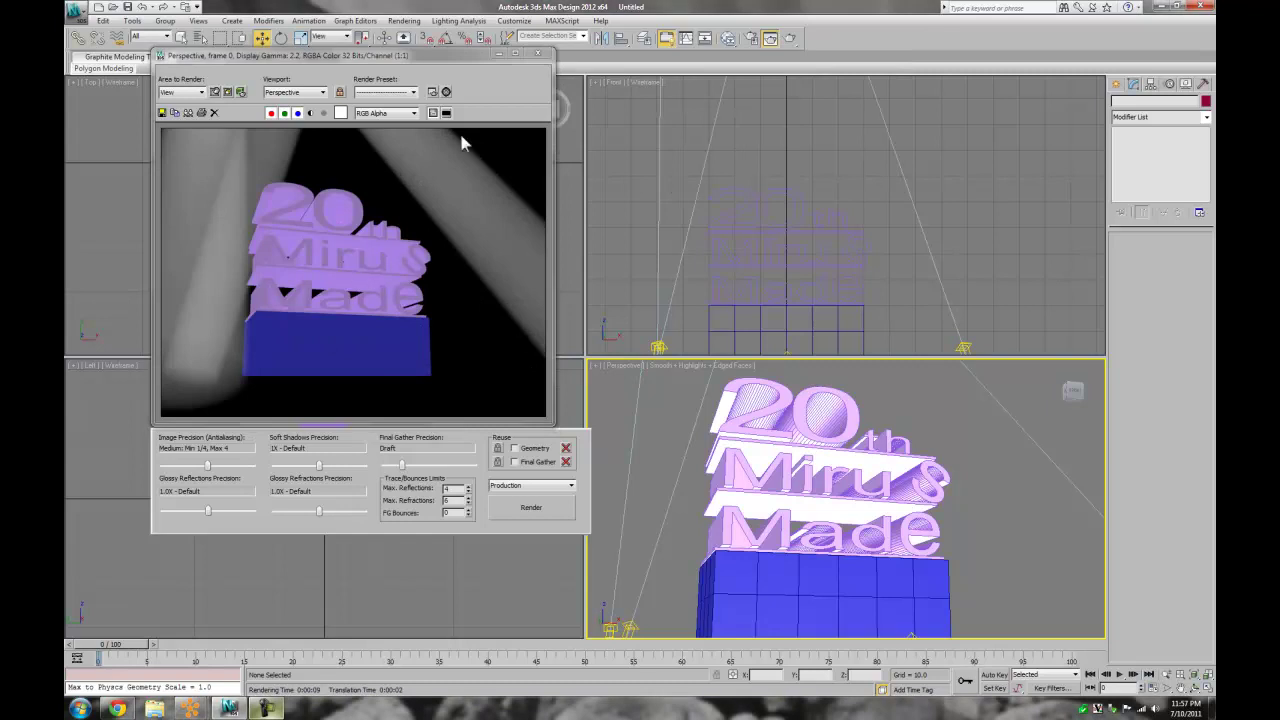
pyautogui.click(537, 52)
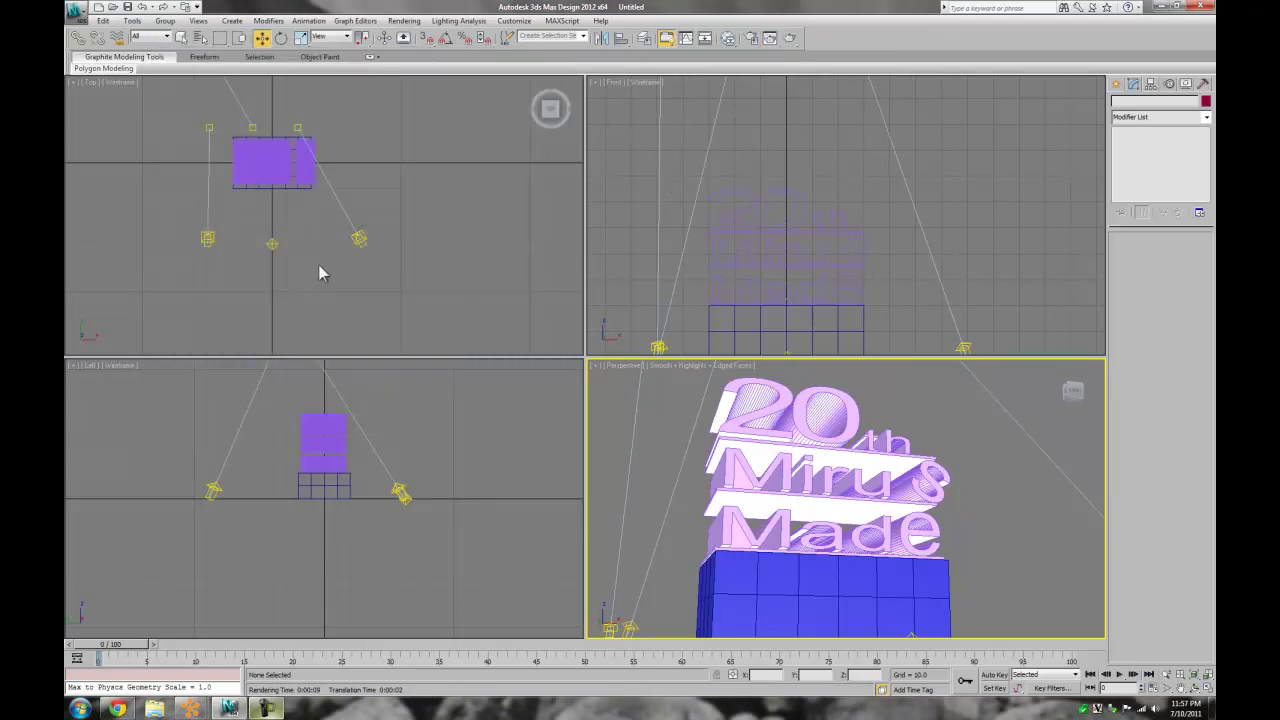
# Step: Turn off Ambient Only for the Omni light in front of the logo
pyautogui.click(272, 244)
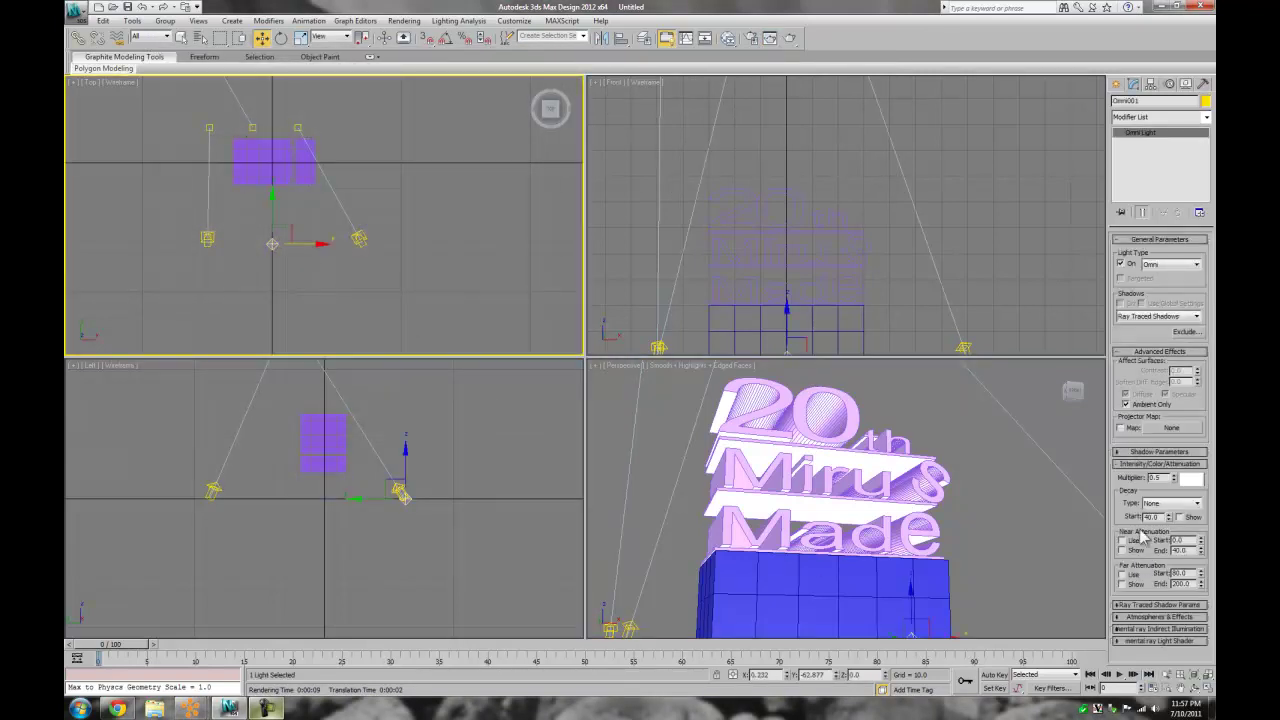
pyautogui.click(988, 512)
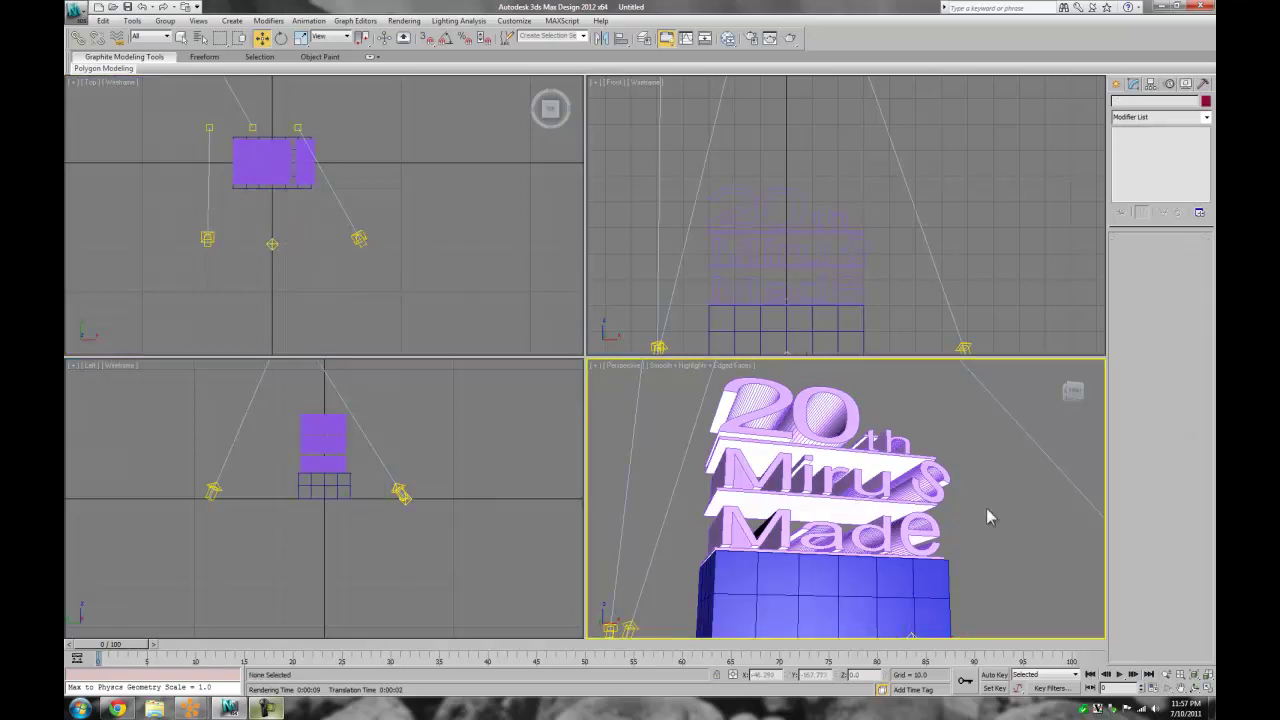
# Step: Narrow the beams of all three target direct lights by setting each light's Falloff/Field to 8
pyautogui.click(362, 240)
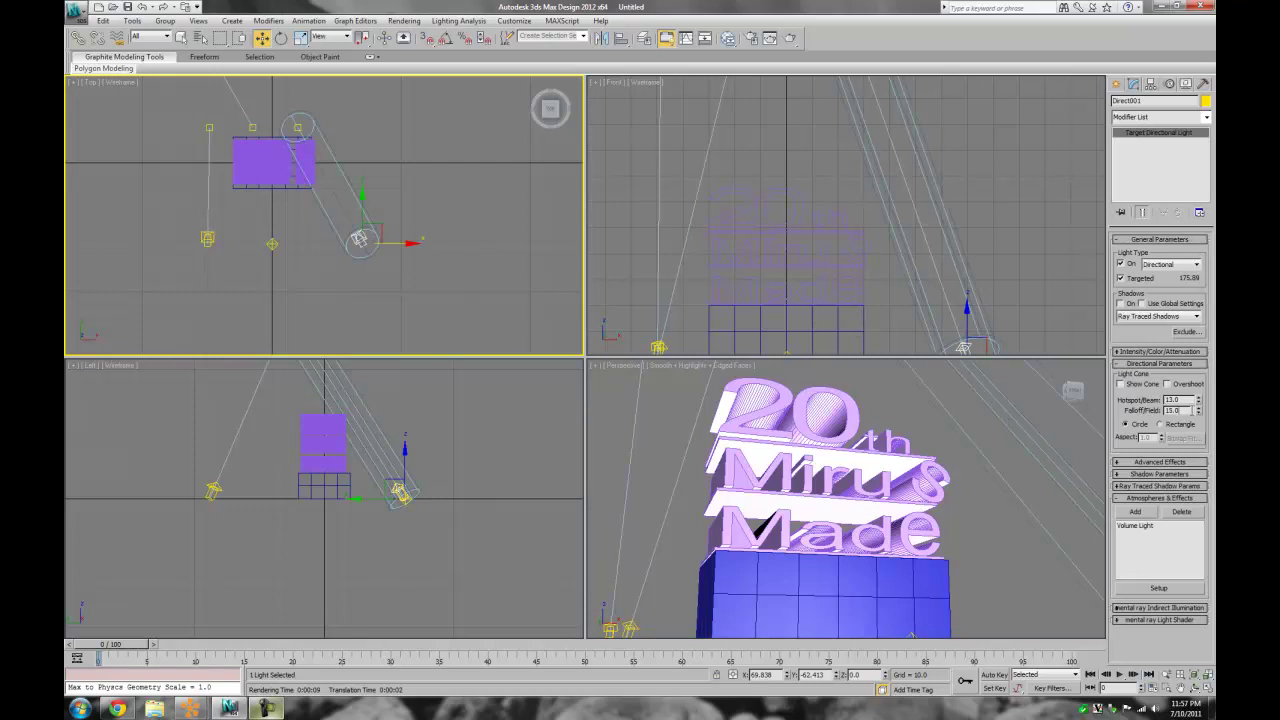
pyautogui.press('Return')
pyautogui.click(207, 240)
pyautogui.write('8')
pyautogui.press('Return')
pyautogui.click(306, 120)
pyautogui.moveTo(308, 122); pyautogui.dragTo(327, 210, button='middle')
pyautogui.click(229, 138)
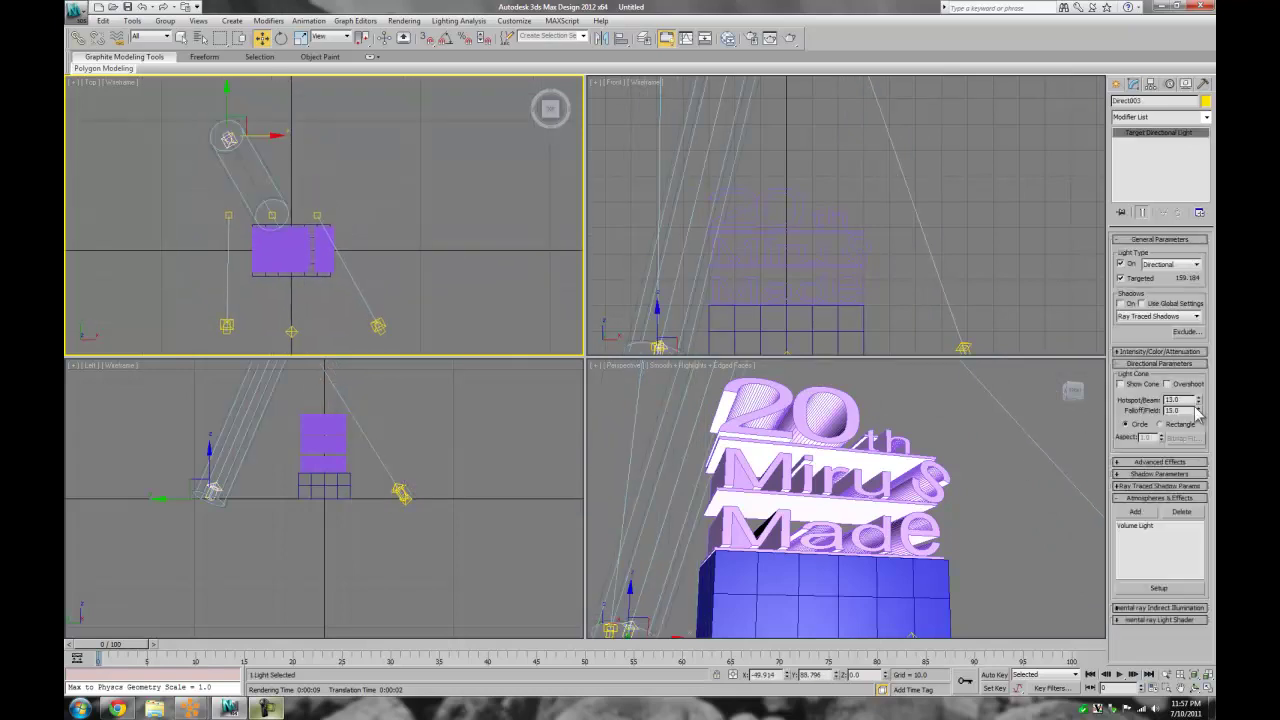
pyautogui.write('8')
pyautogui.press('Return')
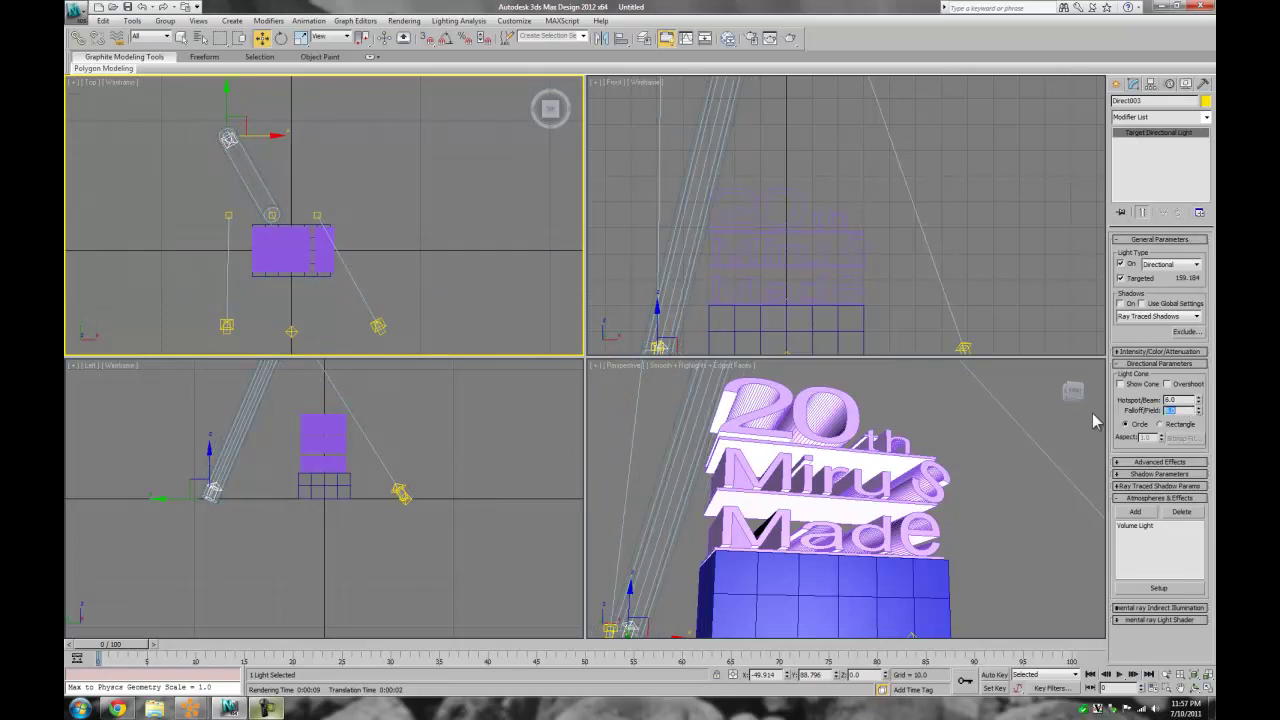
# Step: Render the Perspective view from farther back to check the narrowed beams, and close the rendered image
pyautogui.rightClick(1034, 508)
pyautogui.click(1034, 508)
pyautogui.scroll(-3, 1036, 510)
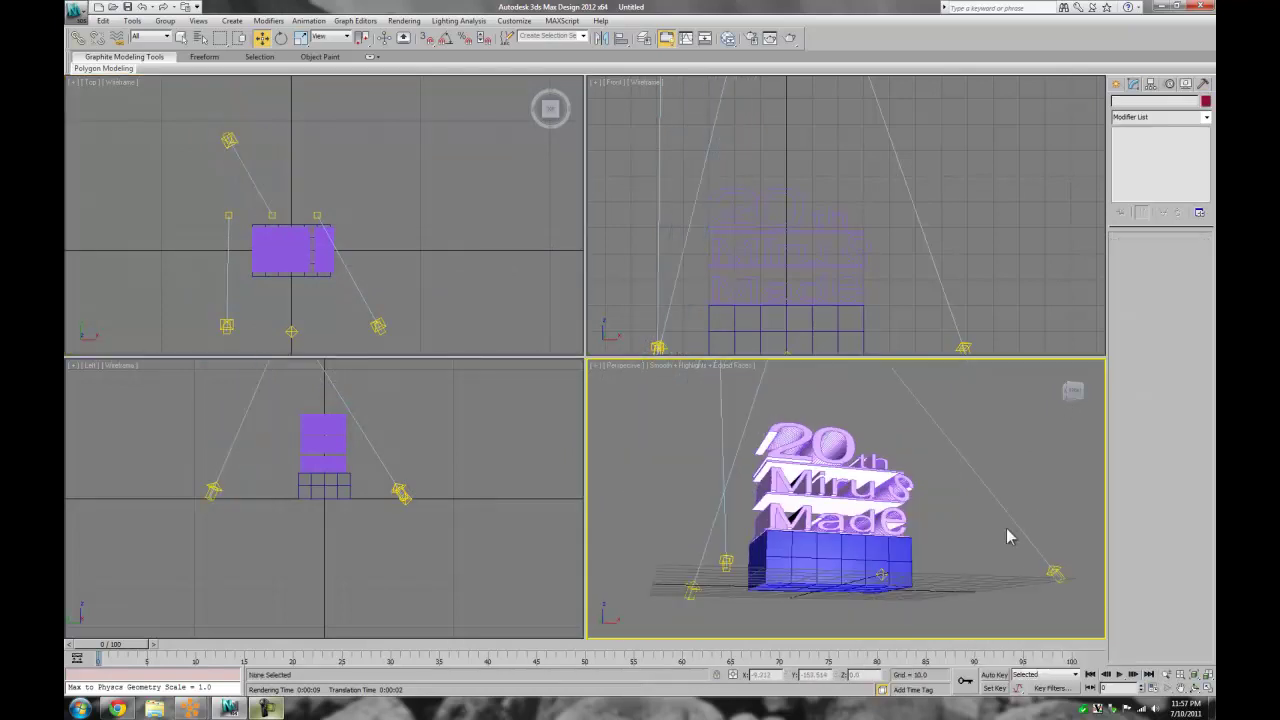
pyautogui.click(404, 20)
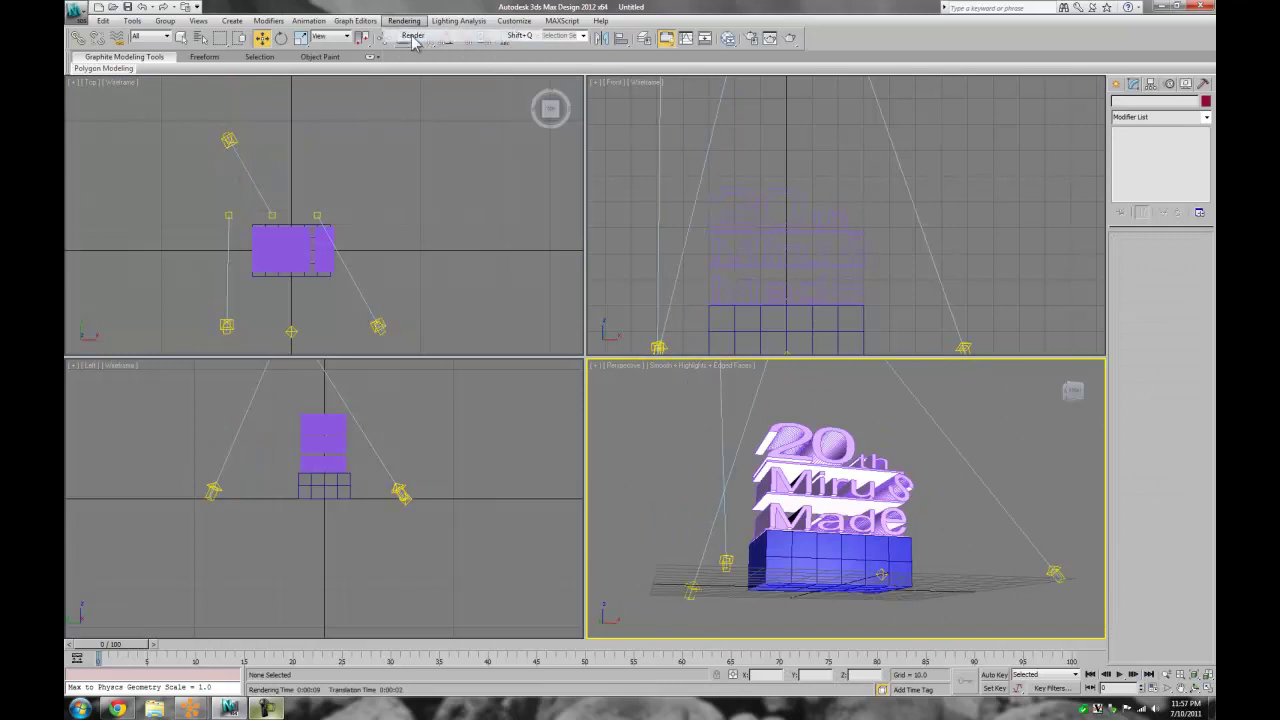
pyautogui.click(412, 36)
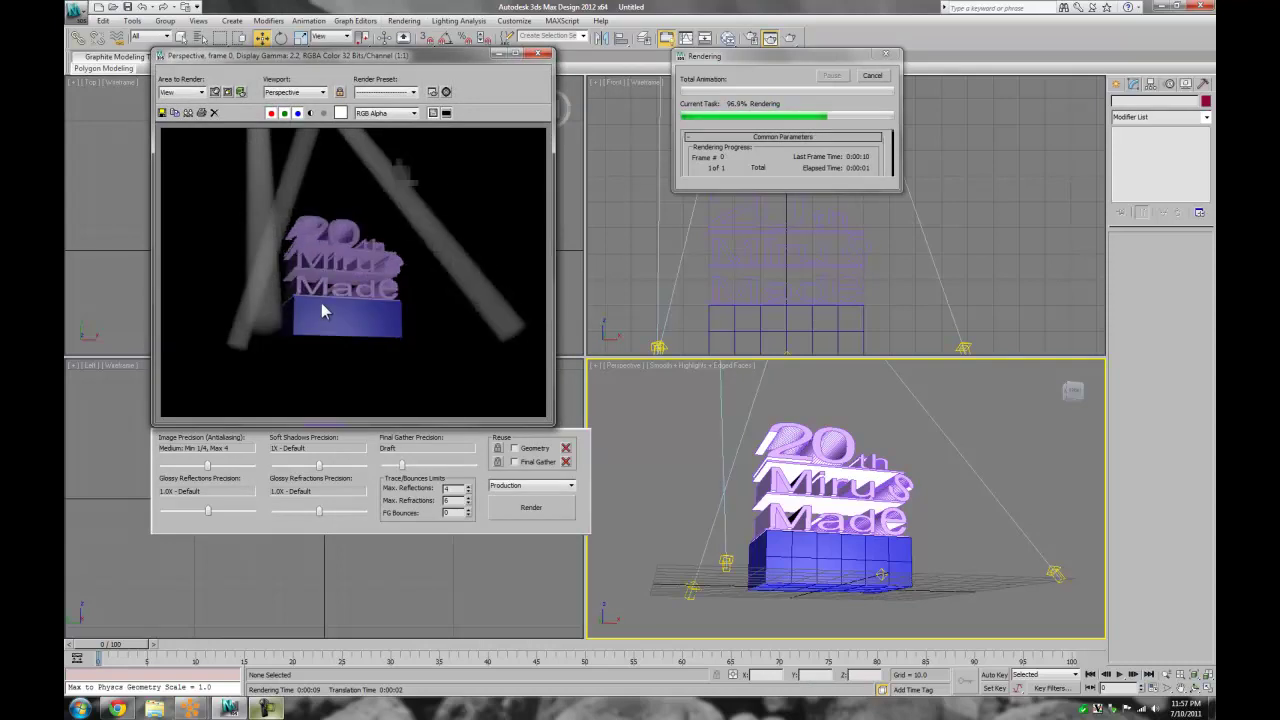
pyautogui.click(538, 53)
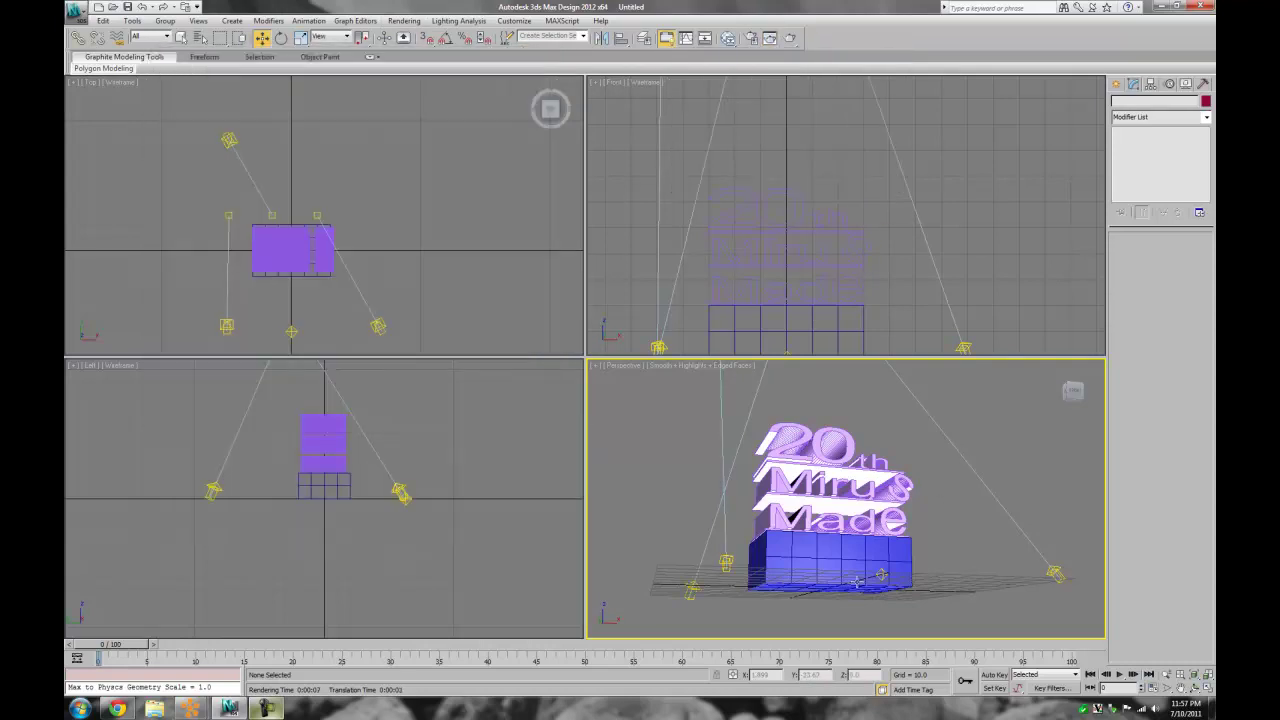
# Step: Set the Omni light's multiplier to 1 and raise it to a height of about 32 units in front of the logo
pyautogui.click(880, 574)
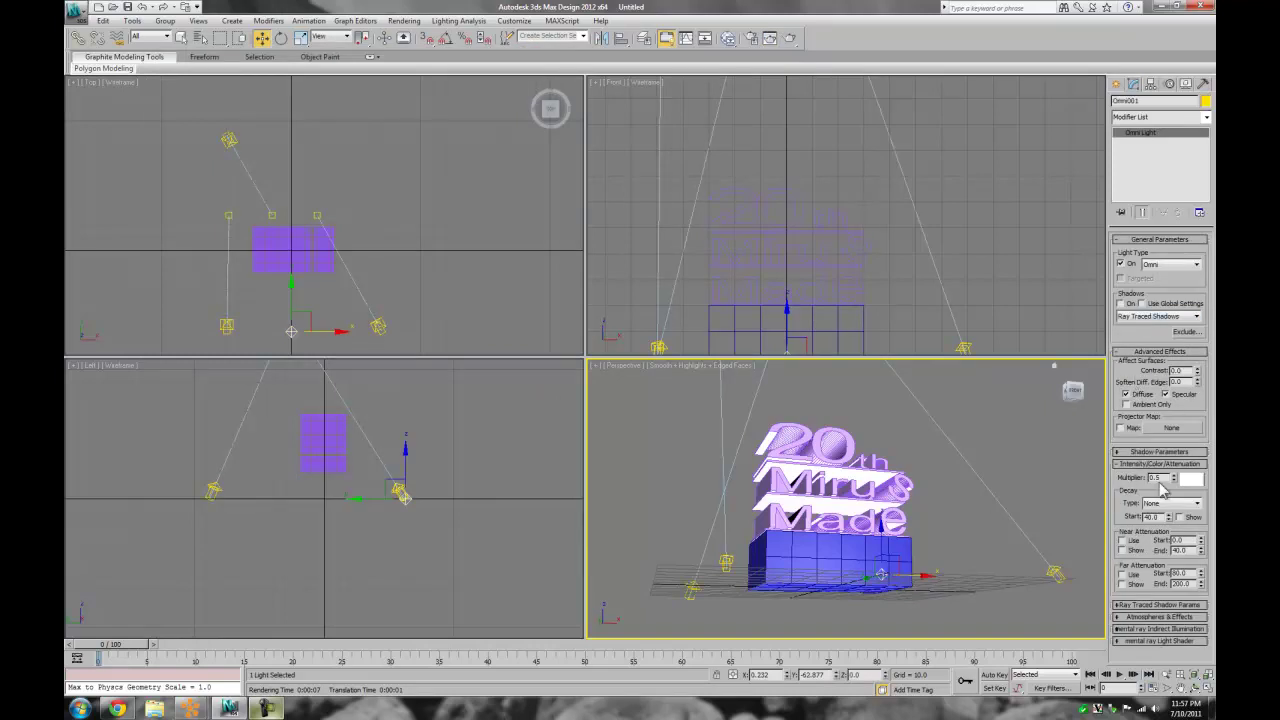
pyautogui.write('1')
pyautogui.press('Return')
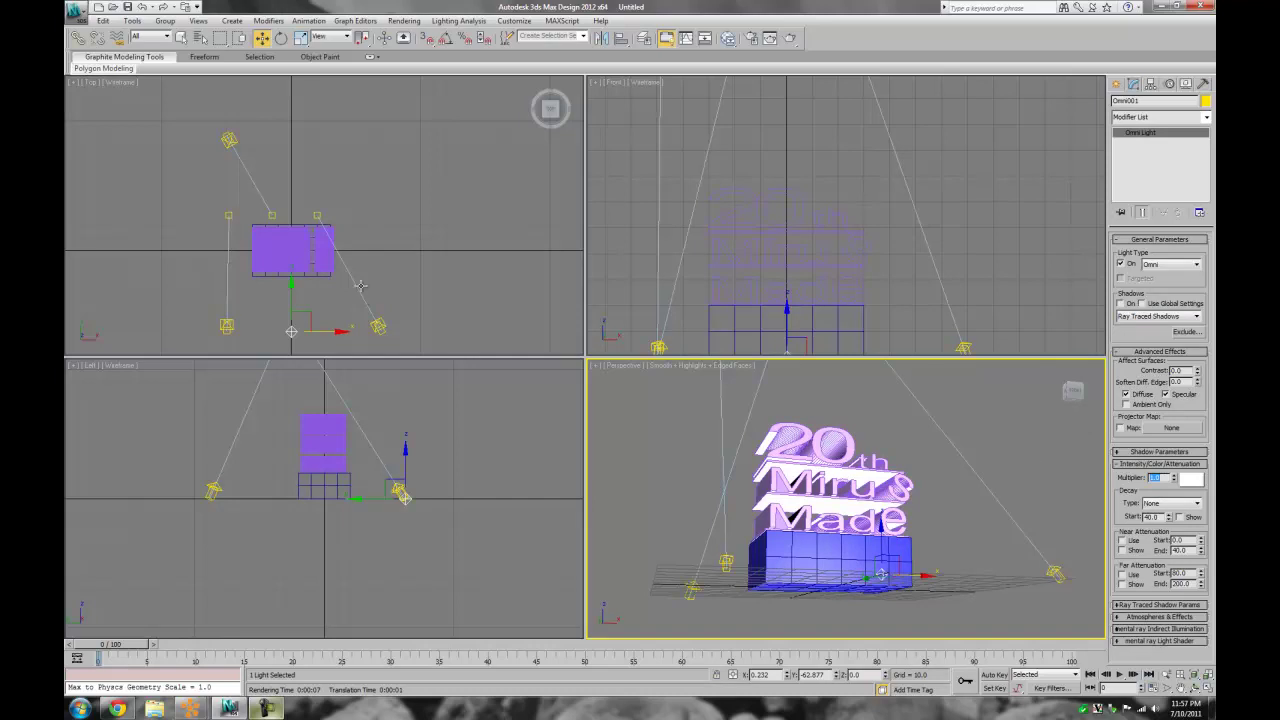
pyautogui.click(393, 485)
pyautogui.moveTo(405, 457); pyautogui.dragTo(408, 414)
# Step: Lower the three target direct lights together in the Left view so they sit below the platform's base
pyautogui.click(953, 535)
pyautogui.scroll(3, 953, 535)
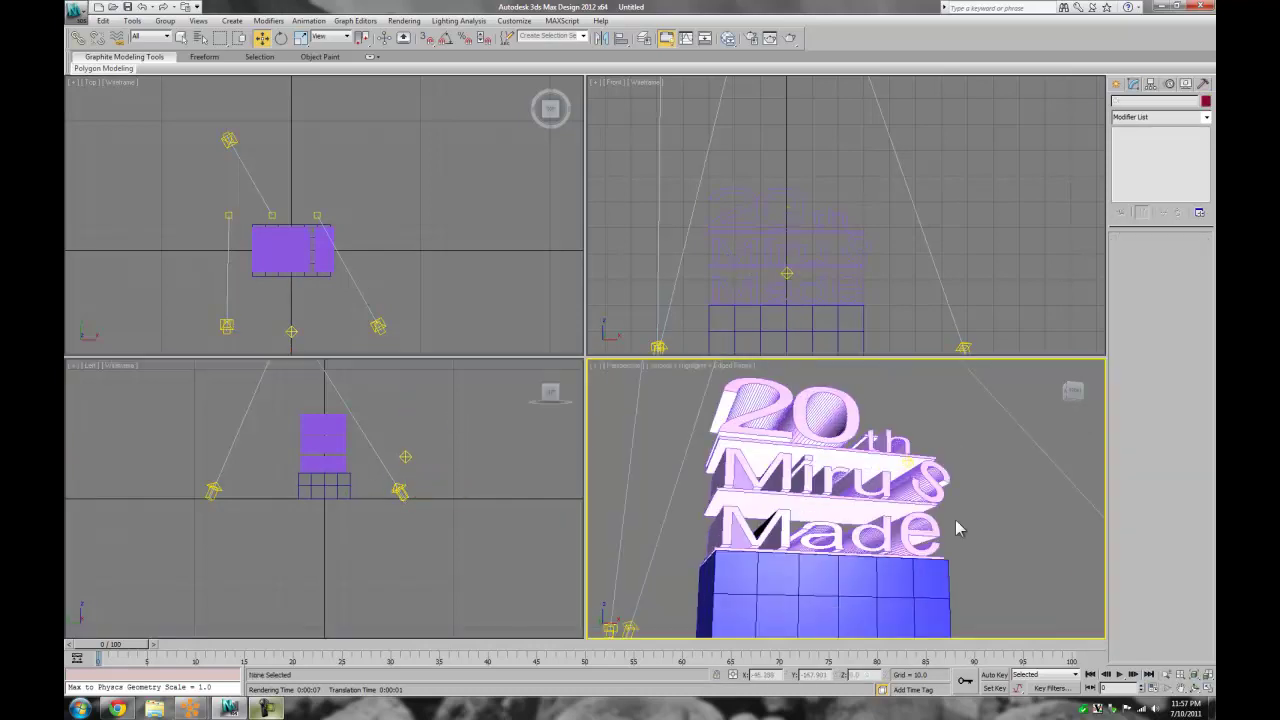
pyautogui.click(1196, 688)
pyautogui.moveTo(885, 530); pyautogui.dragTo(853, 547)
pyautogui.rightClick(275, 320)
pyautogui.click(205, 507)
pyautogui.moveTo(224, 528); pyautogui.dragTo(225, 529)
pyautogui.keyDown('ctrl'); pyautogui.moveTo(432, 484); pyautogui.dragTo(385, 511); pyautogui.keyUp('ctrl')
pyautogui.moveTo(316, 372); pyautogui.dragTo(316, 402)
pyautogui.click(561, 501)
pyautogui.click(950, 545)
# Step: Render the Perspective view, compare it with the 20th Century Fox logo reference in Chrome, and return to 3ds Max
pyautogui.click(404, 21)
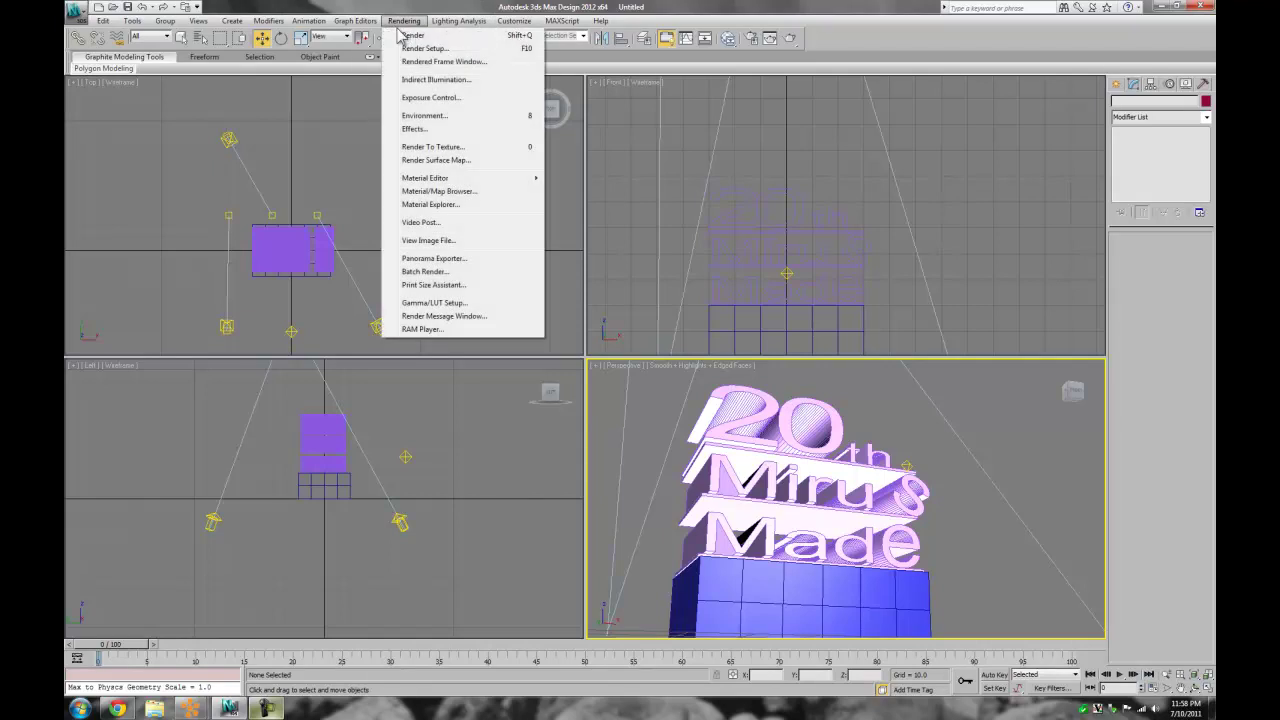
pyautogui.click(405, 35)
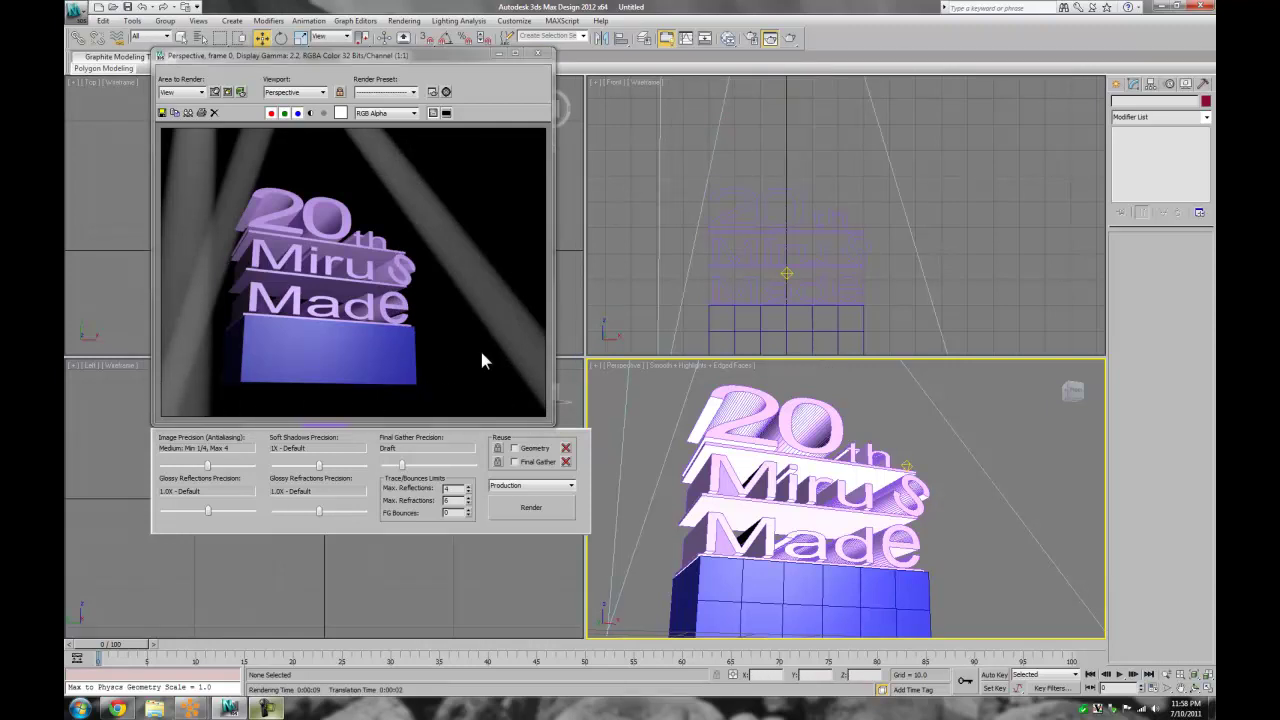
pyautogui.click(117, 708)
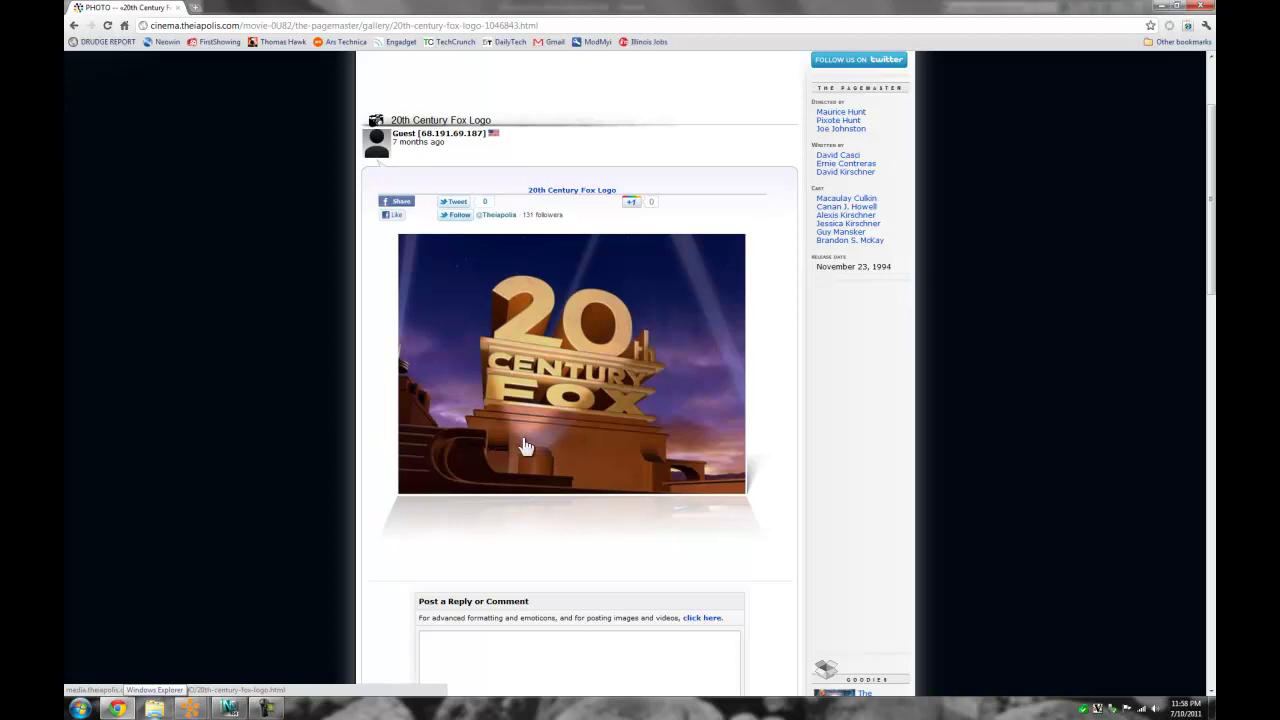
pyautogui.click(117, 708)
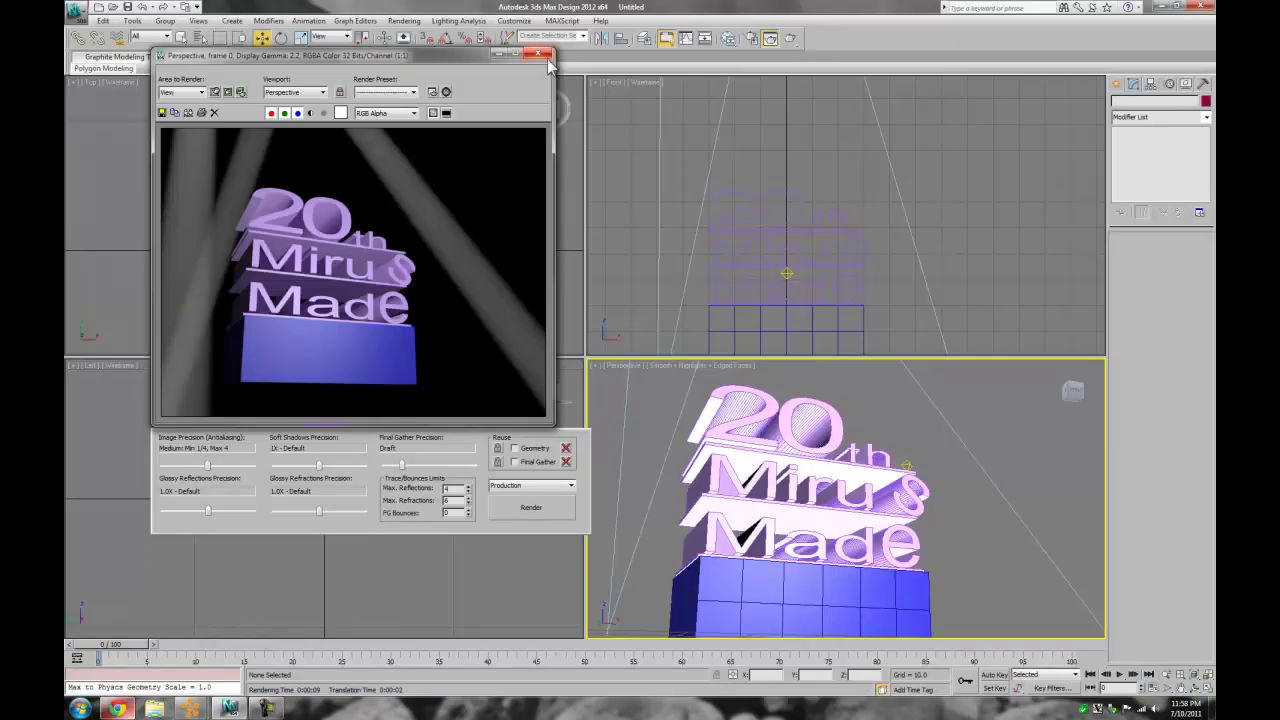
pyautogui.click(539, 53)
# Step: Turn on shadows for the Omni light and render the Perspective view to check the effect
pyautogui.click(293, 331)
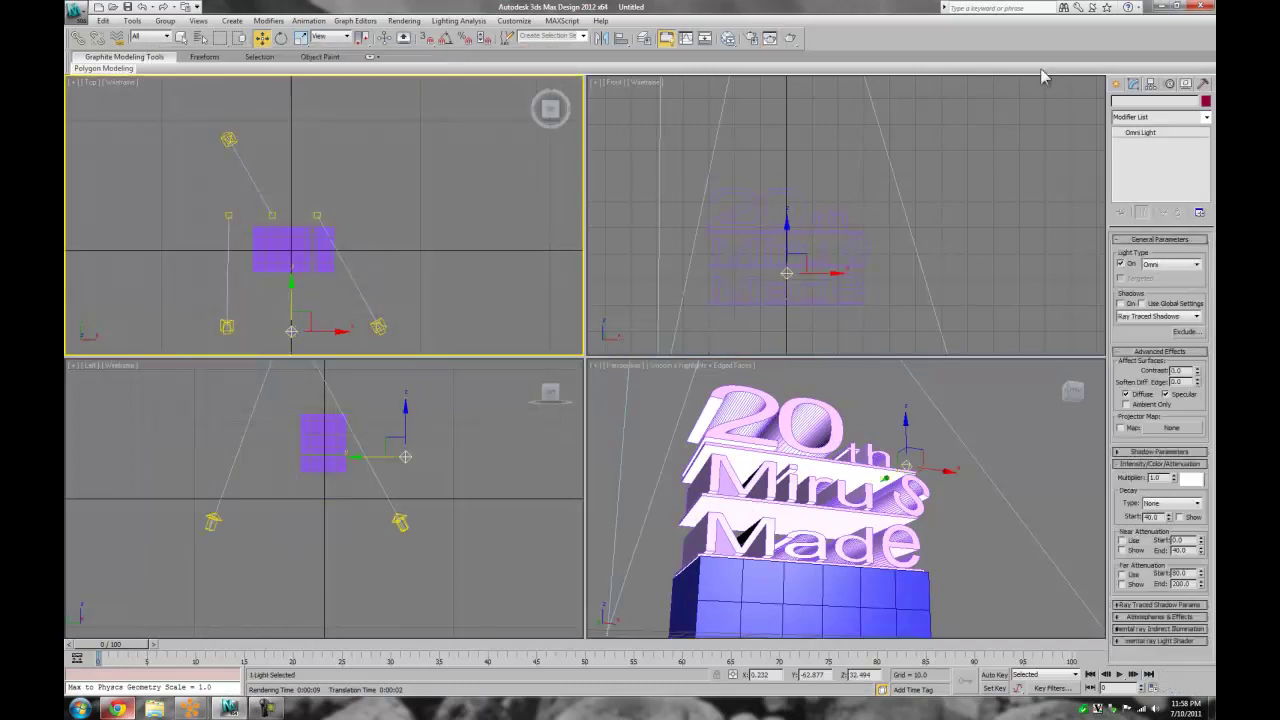
pyautogui.click(1121, 303)
pyautogui.click(977, 506)
pyautogui.click(404, 20)
pyautogui.click(418, 40)
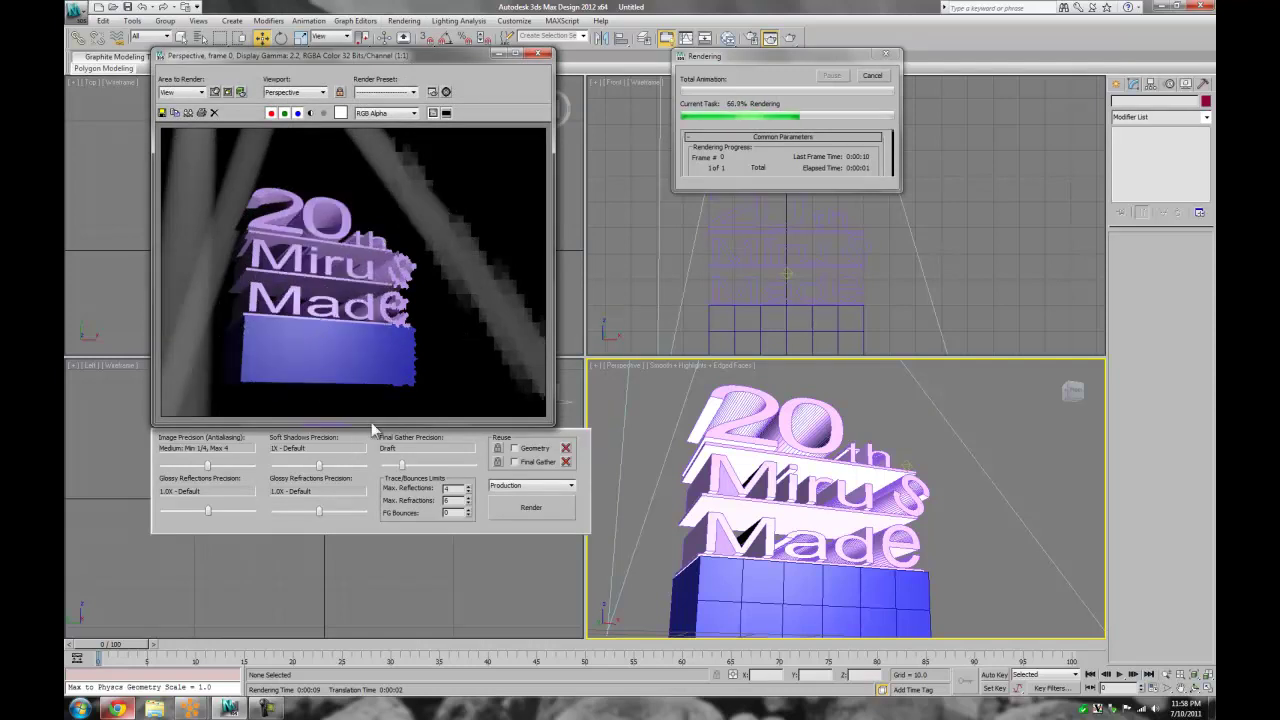
pyautogui.click(540, 52)
pyautogui.click(266, 708)
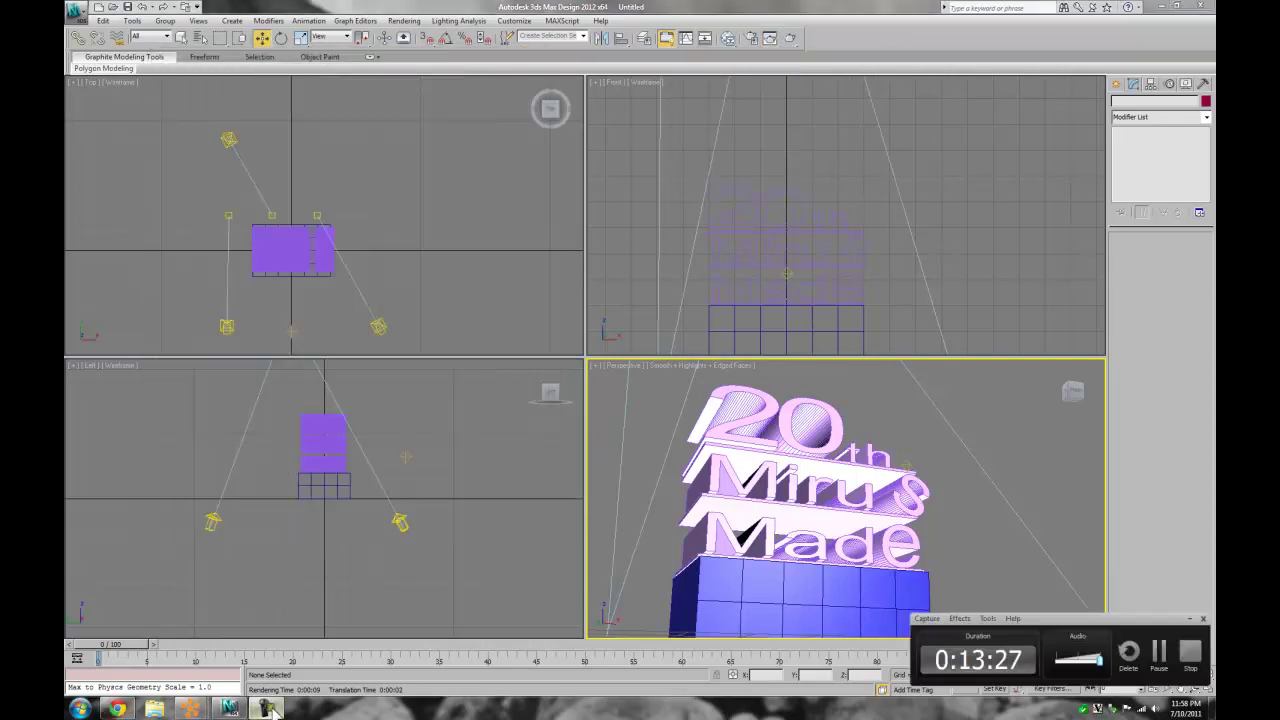
pyautogui.click(274, 712)
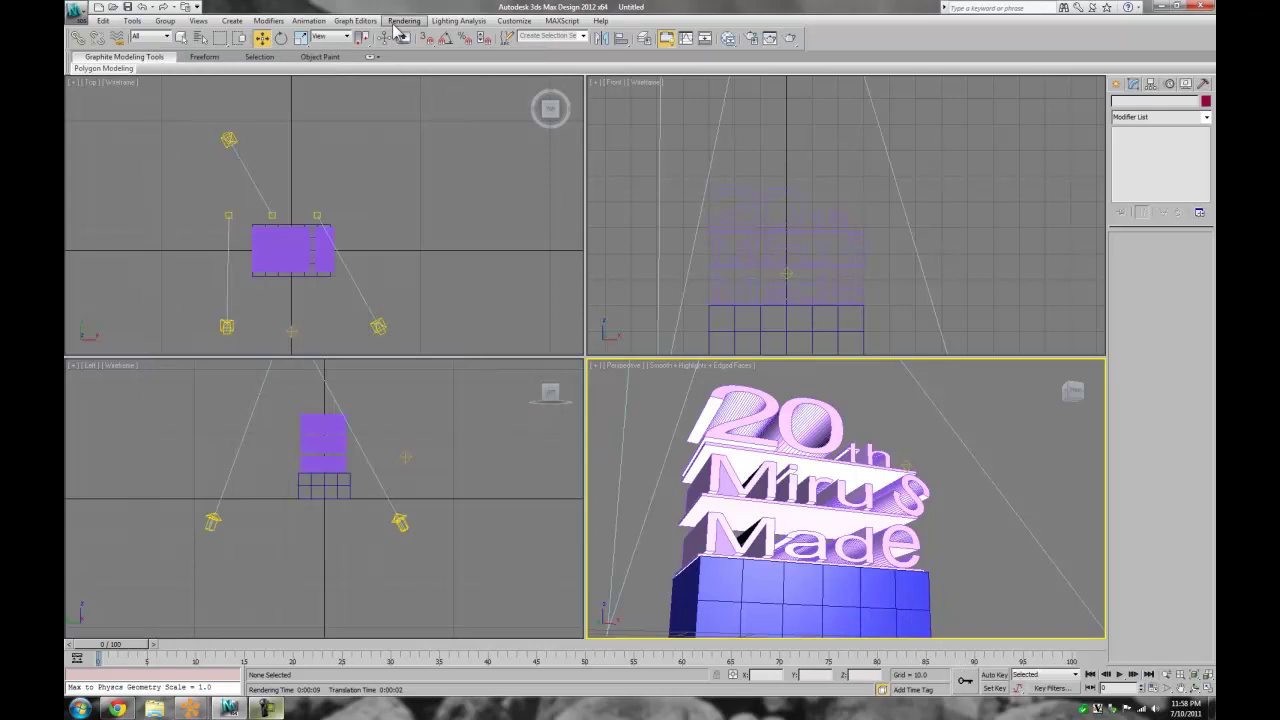
pyautogui.hotkey('alt', 'Tab')
pyautogui.hotkey('alt', 'Tab')
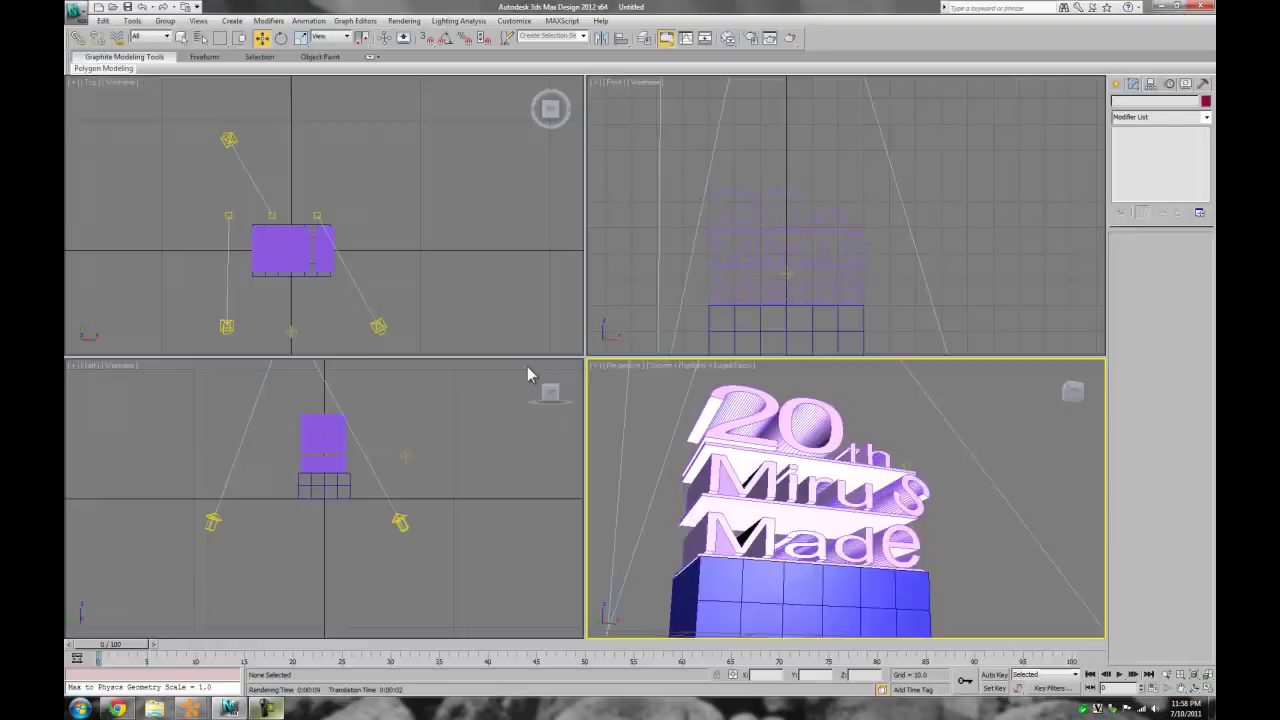
# Step: Assign a standard Gradient map as the scene's environment map in the Environment and Effects settings
pyautogui.click(404, 21)
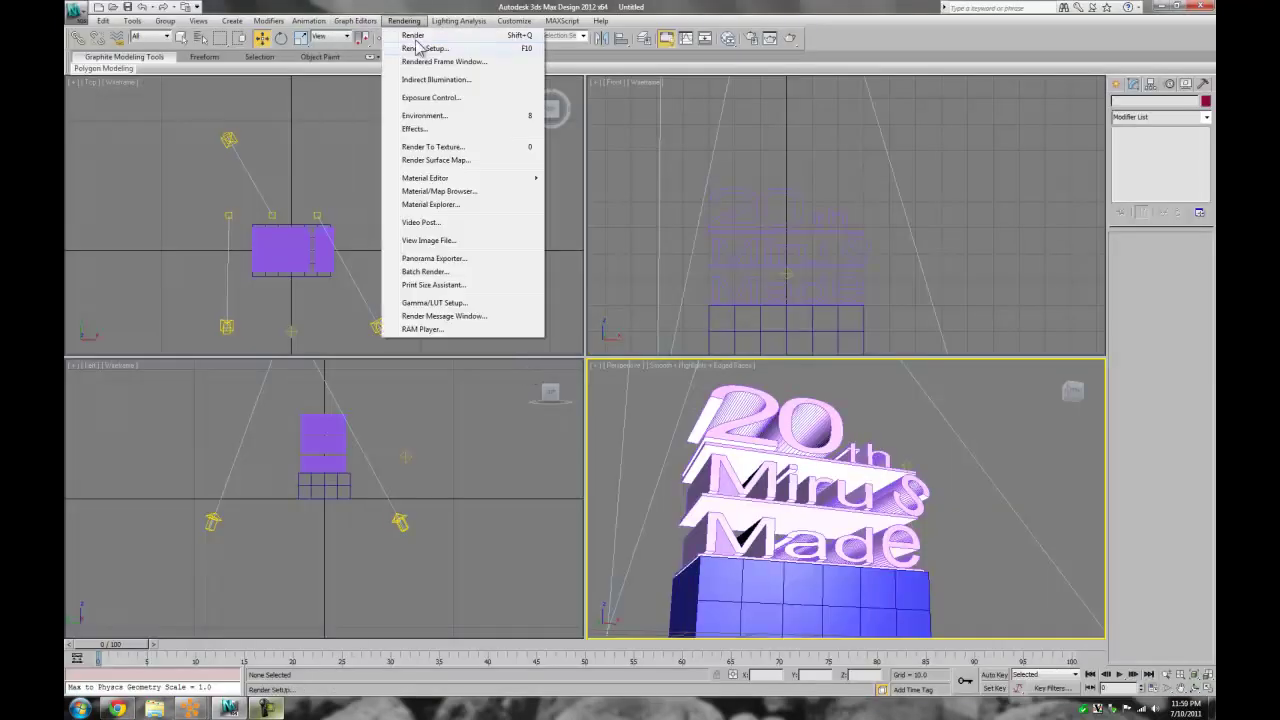
pyautogui.click(472, 115)
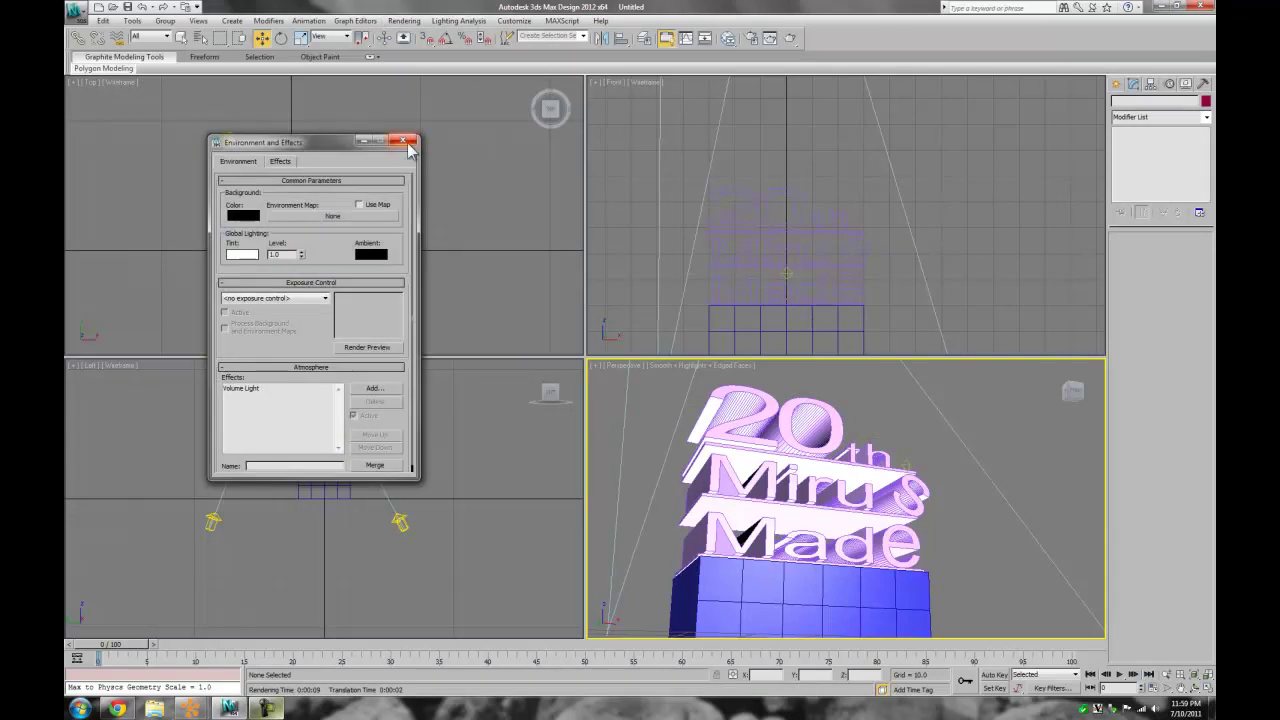
pyautogui.click(407, 148)
pyautogui.click(404, 21)
pyautogui.click(450, 120)
pyautogui.click(290, 216)
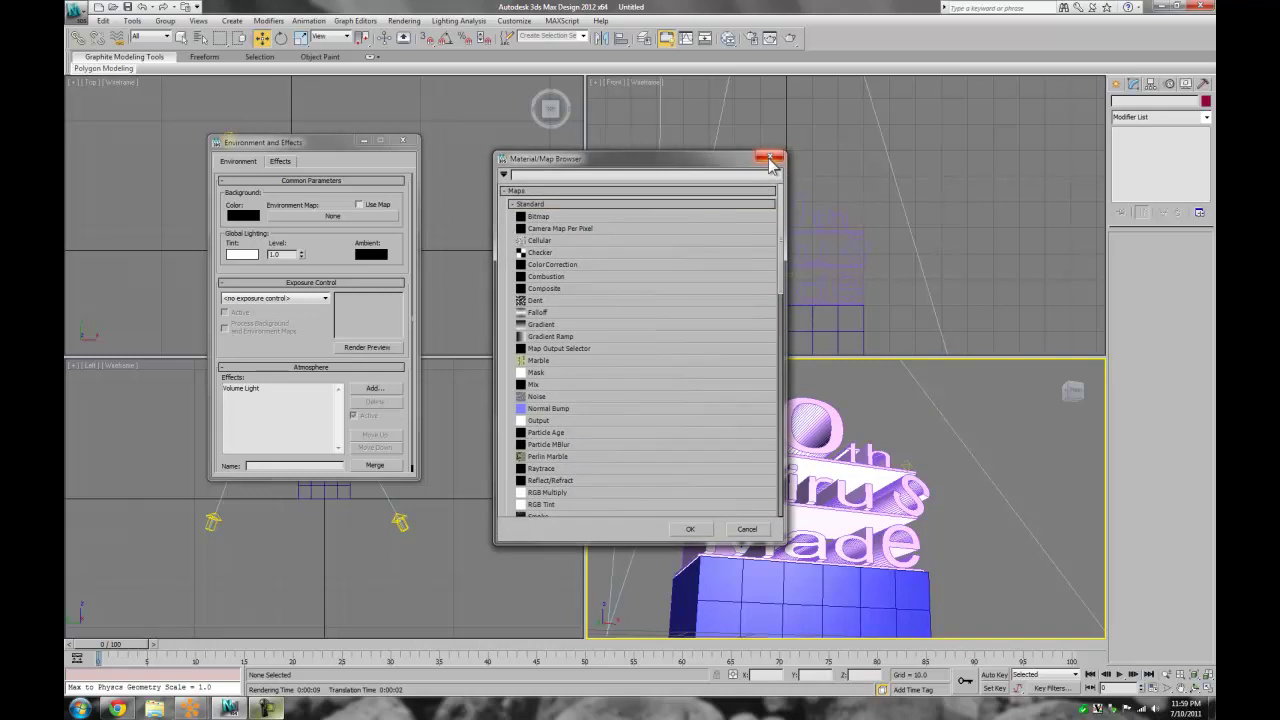
pyautogui.doubleClick(590, 326)
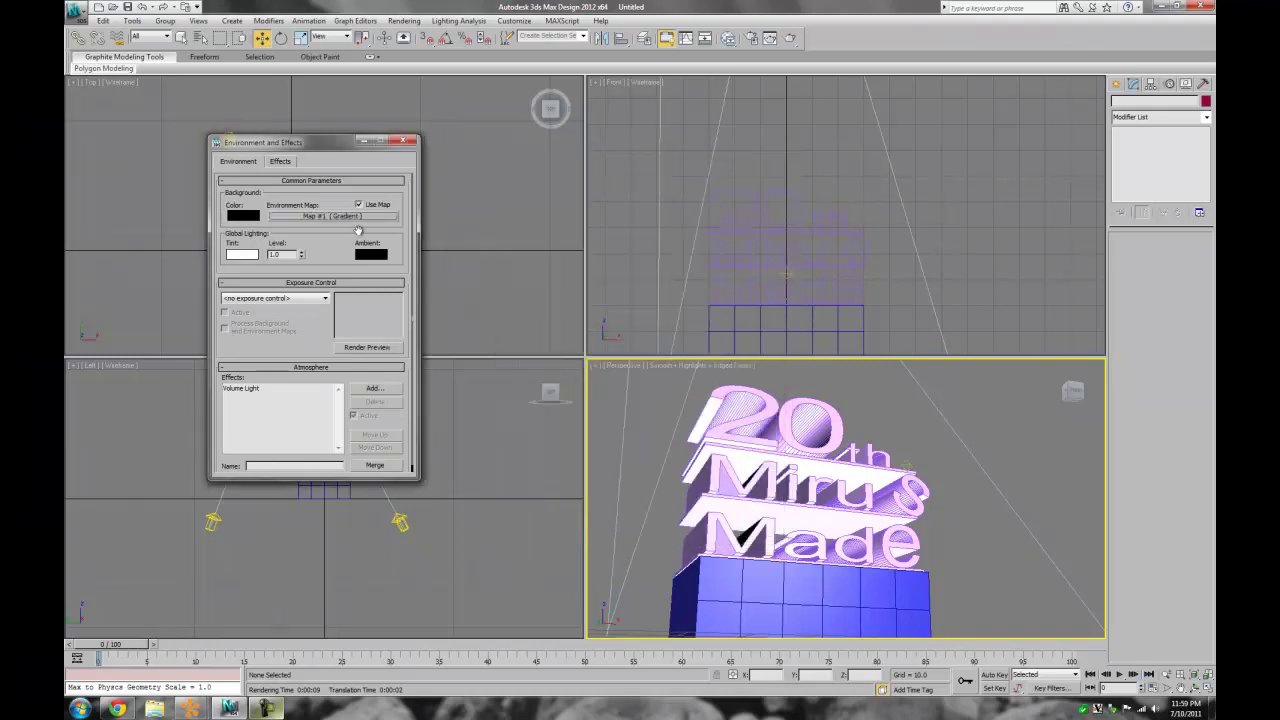
pyautogui.click(347, 218)
pyautogui.write('mi')
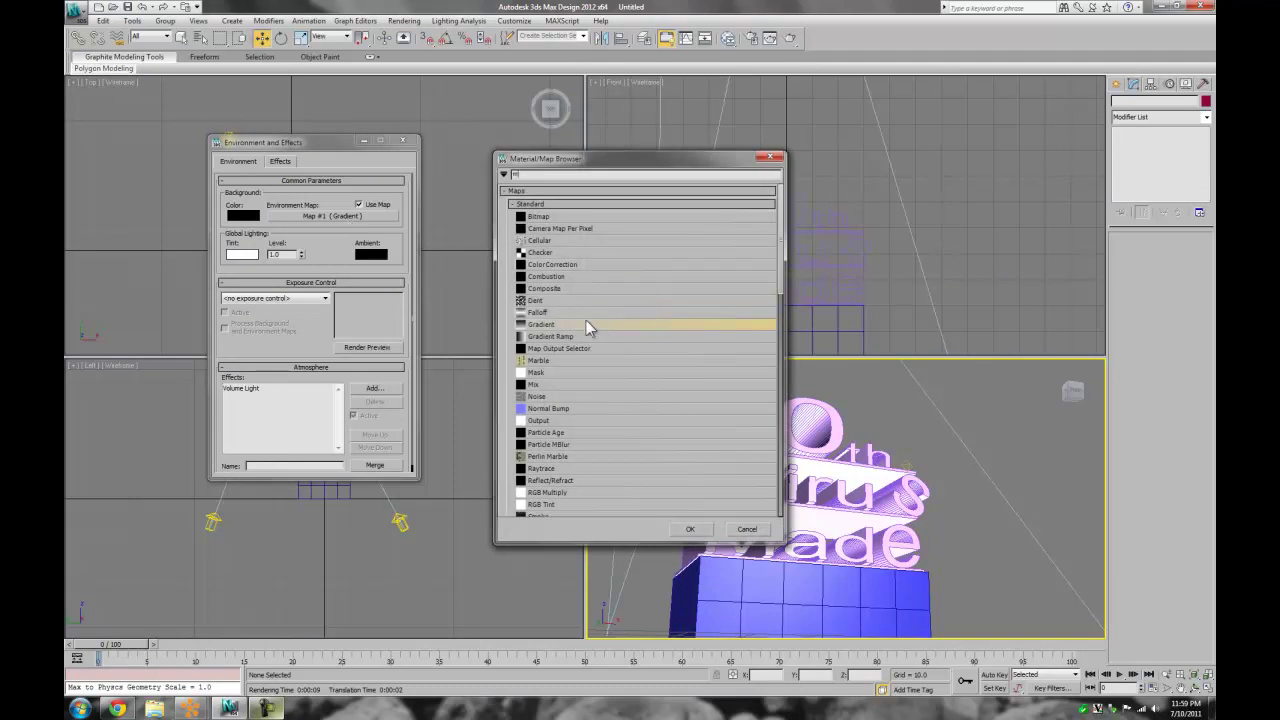
pyautogui.press('BackSpace')
pyautogui.press('BackSpace')
pyautogui.click(515, 8)
pyautogui.write('m')
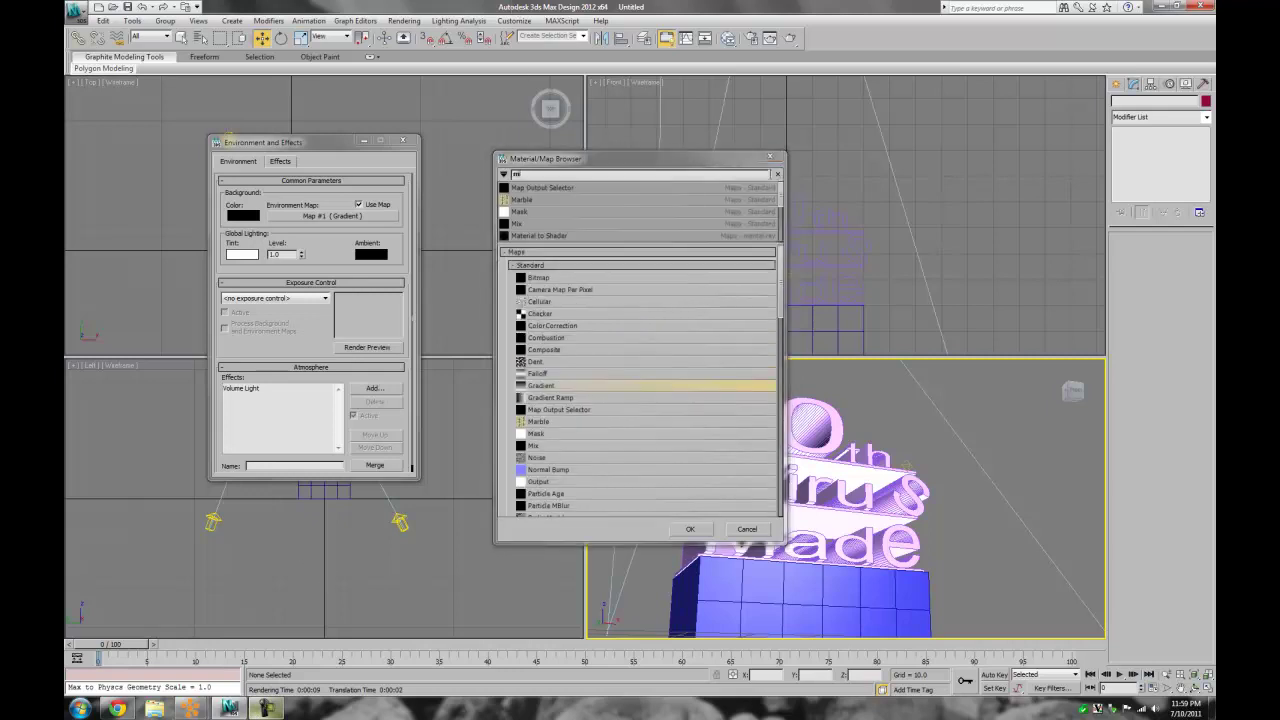
pyautogui.click(771, 157)
pyautogui.click(403, 141)
# Step: Open the Slate Material Editor and add two Standard materials to the node view
pyautogui.press('m')
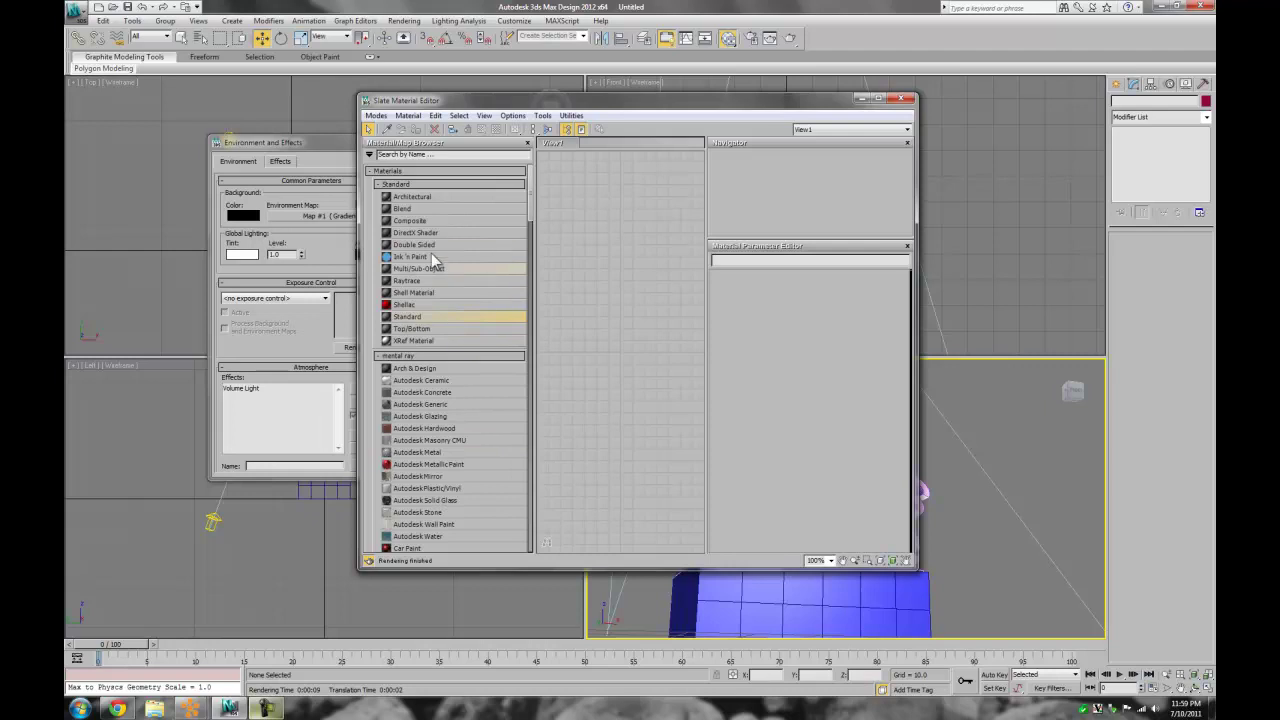
pyautogui.doubleClick(418, 318)
pyautogui.moveTo(418, 318); pyautogui.dragTo(576, 486)
pyautogui.click(601, 314)
pyautogui.click(608, 295)
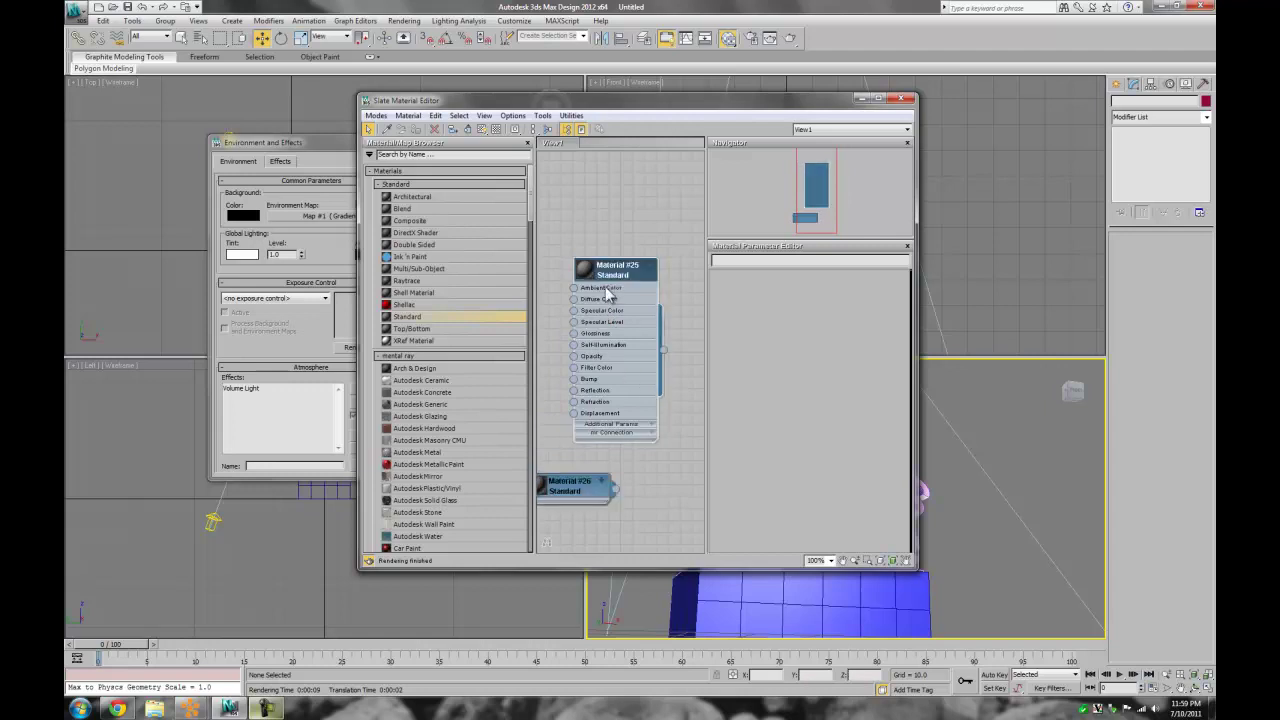
# Step: Assign a Gradient map to the diffuse color of the upper Standard material and close the material editor
pyautogui.doubleClick(578, 299)
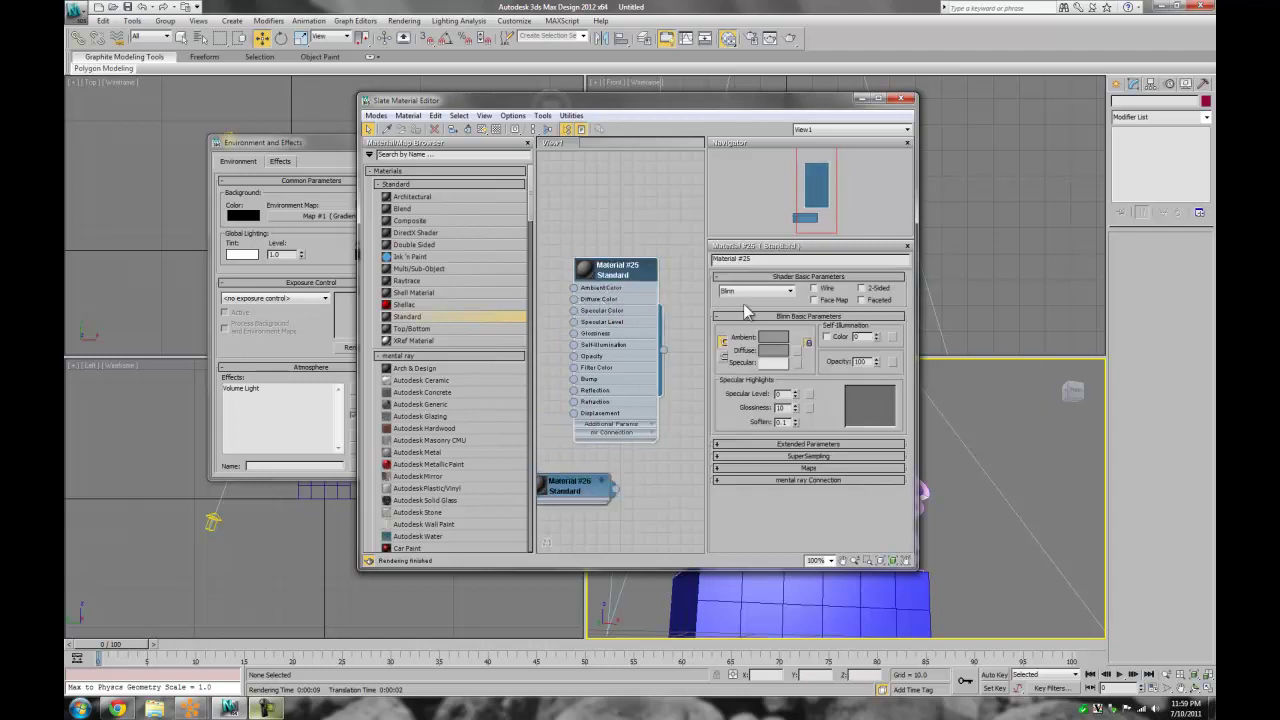
pyautogui.click(801, 350)
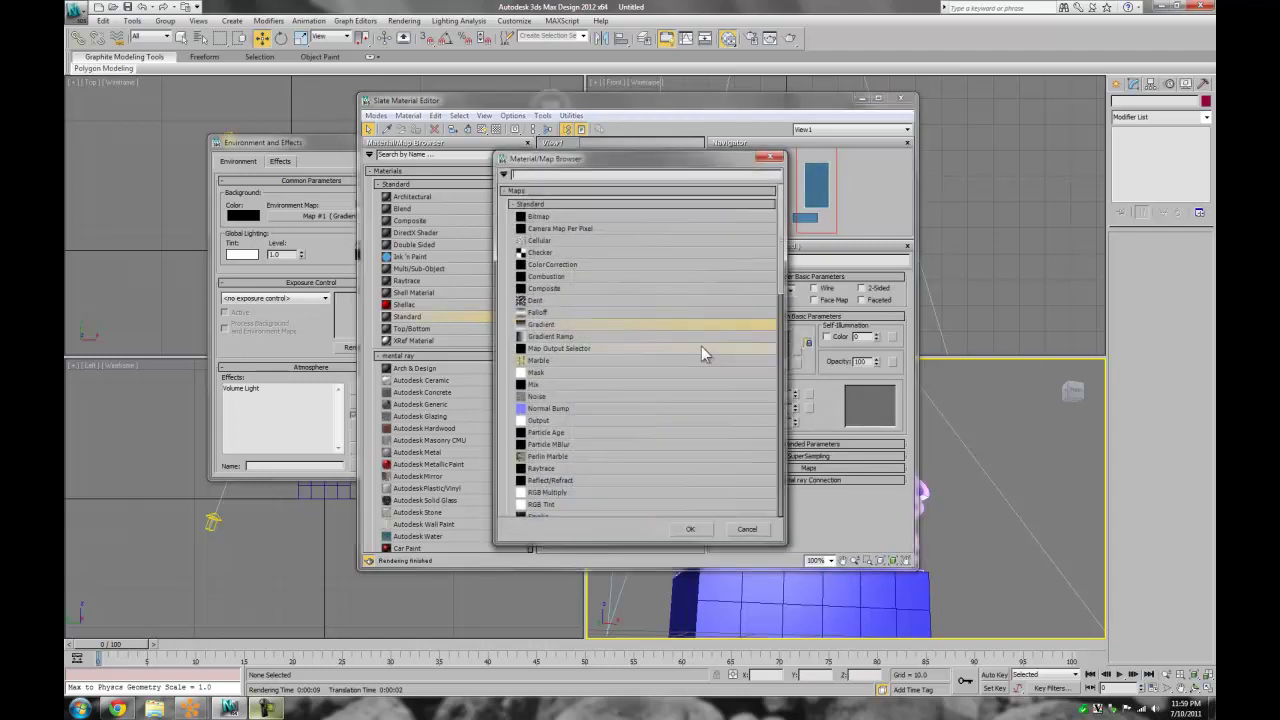
pyautogui.doubleClick(583, 325)
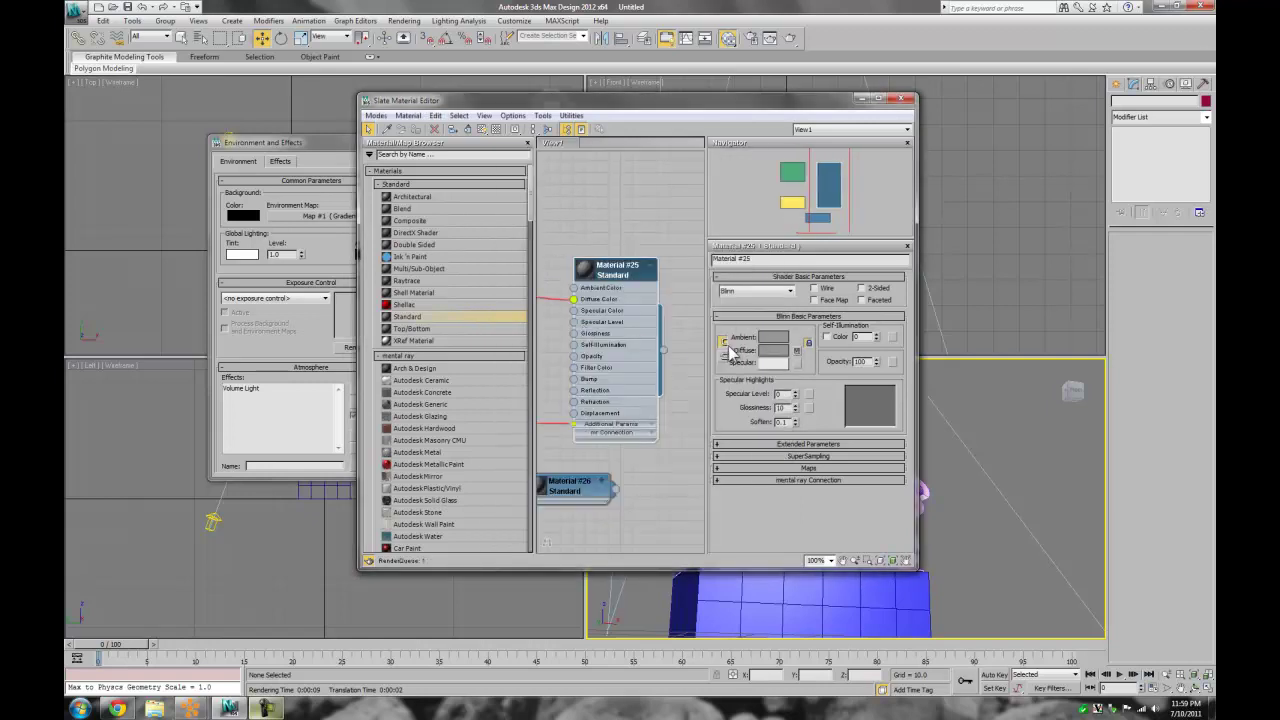
pyautogui.moveTo(591, 236); pyautogui.dragTo(656, 230, button='middle')
pyautogui.scroll(-3, 618, 257)
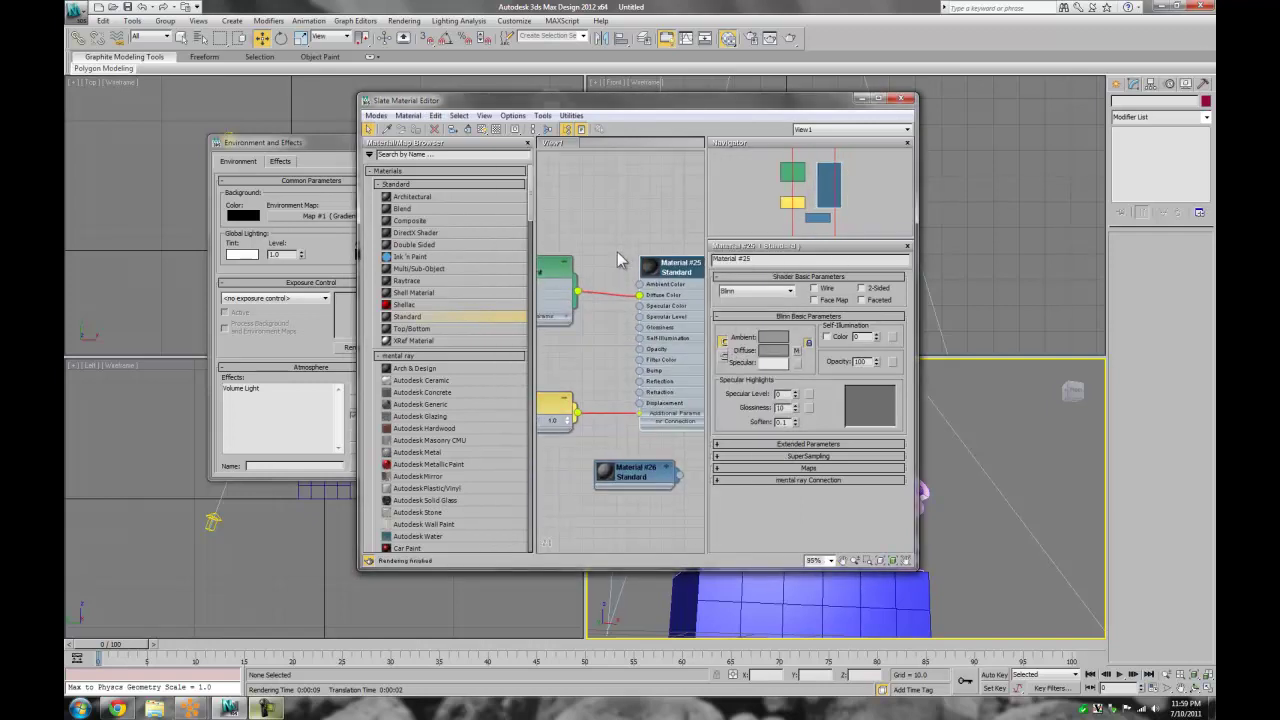
pyautogui.click(899, 102)
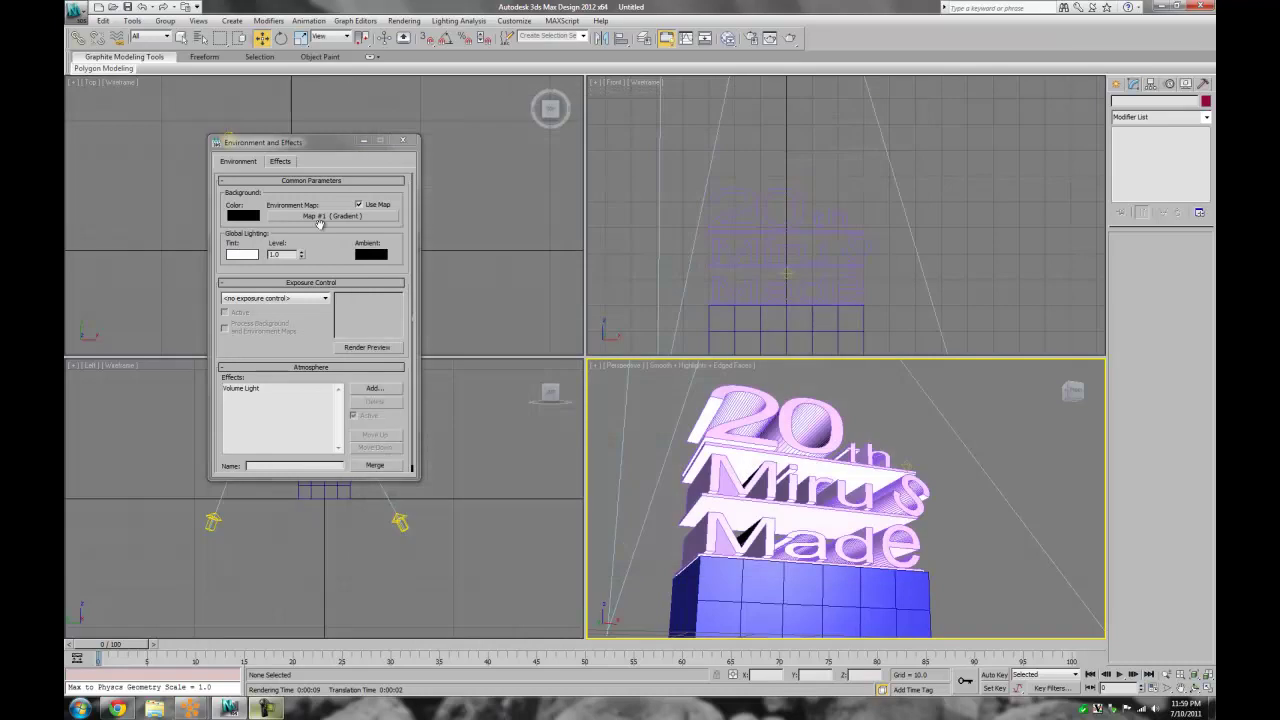
# Step: Turn off the environment map and set the background color to a light purple with hue 182, saturation 96 and value 196
pyautogui.click(359, 205)
pyautogui.click(245, 215)
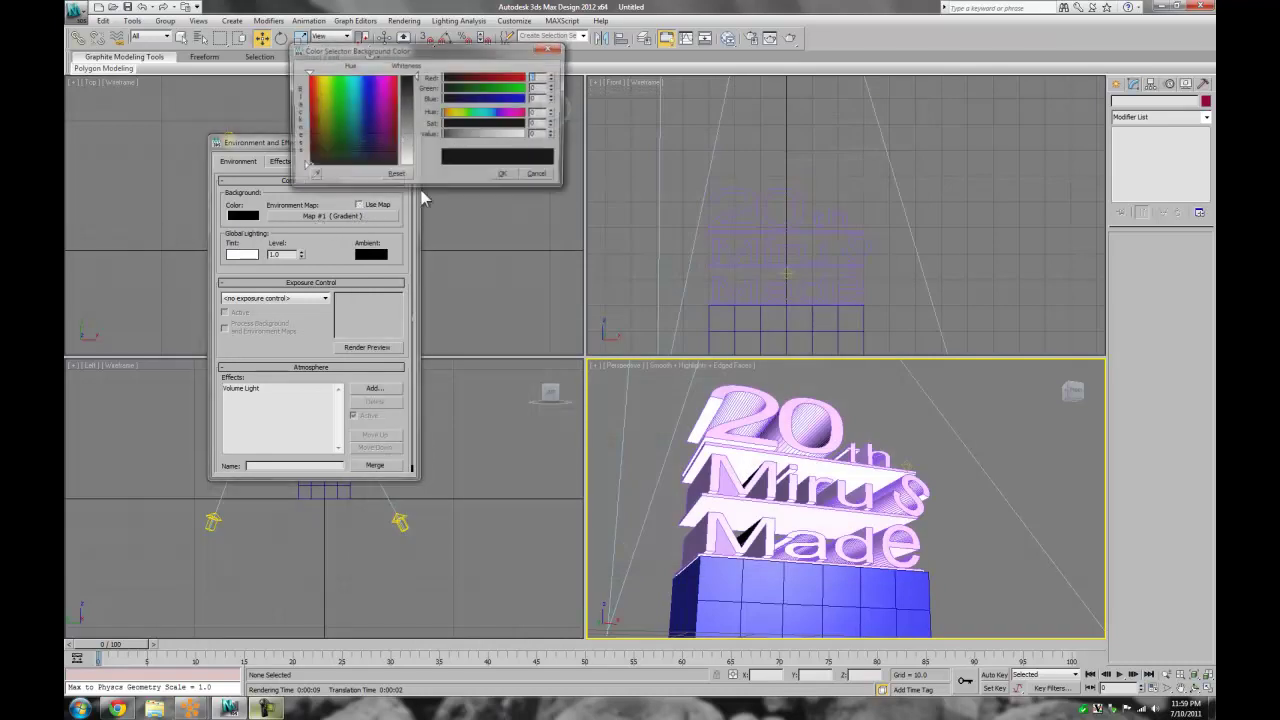
pyautogui.click(370, 117)
pyautogui.moveTo(413, 118); pyautogui.dragTo(413, 136)
pyautogui.click(504, 175)
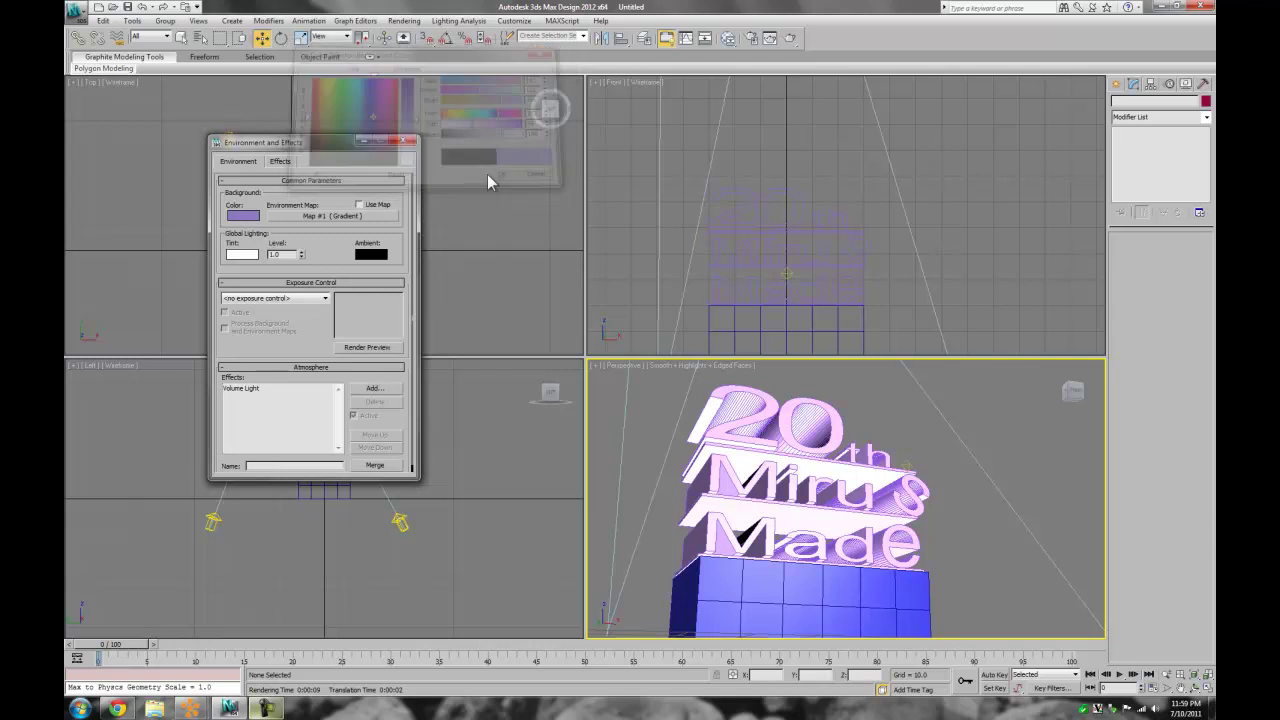
# Step: Render the Perspective view to check the light purple background, and close the render window
pyautogui.click(404, 20)
pyautogui.click(416, 35)
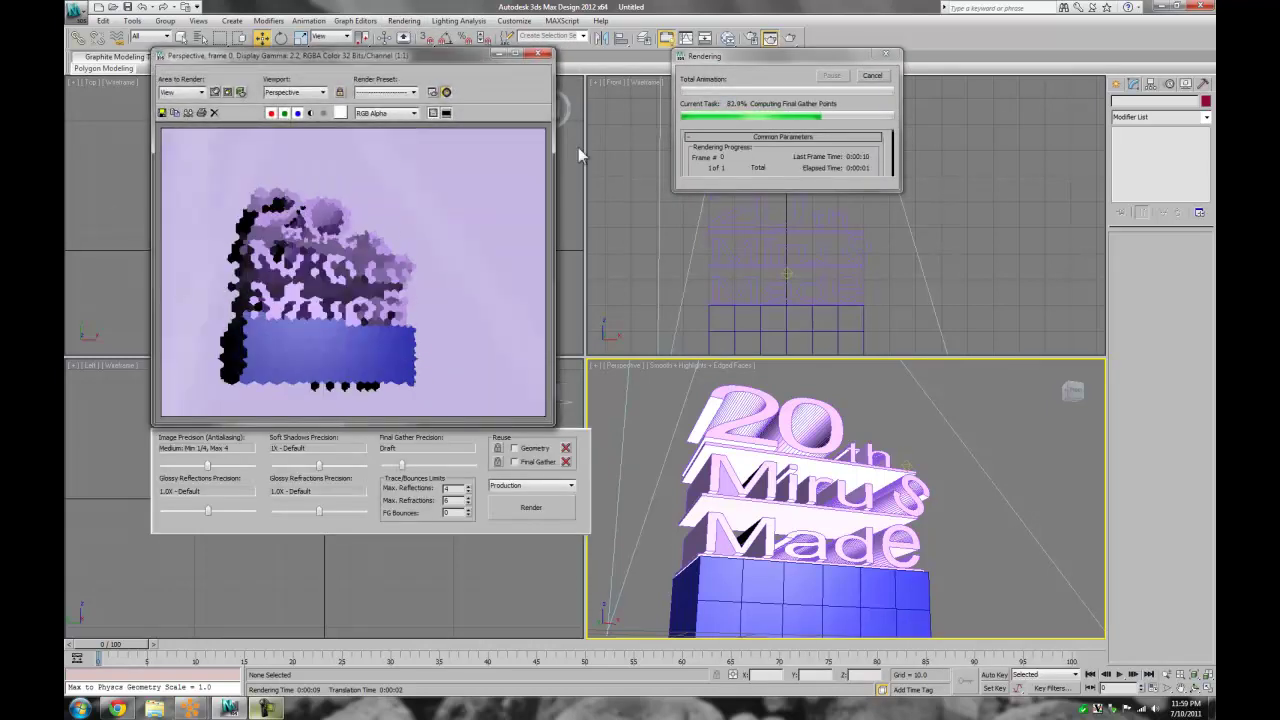
pyautogui.click(536, 55)
# Step: Change the environment background color to a deeper, more saturated purple
pyautogui.click(255, 217)
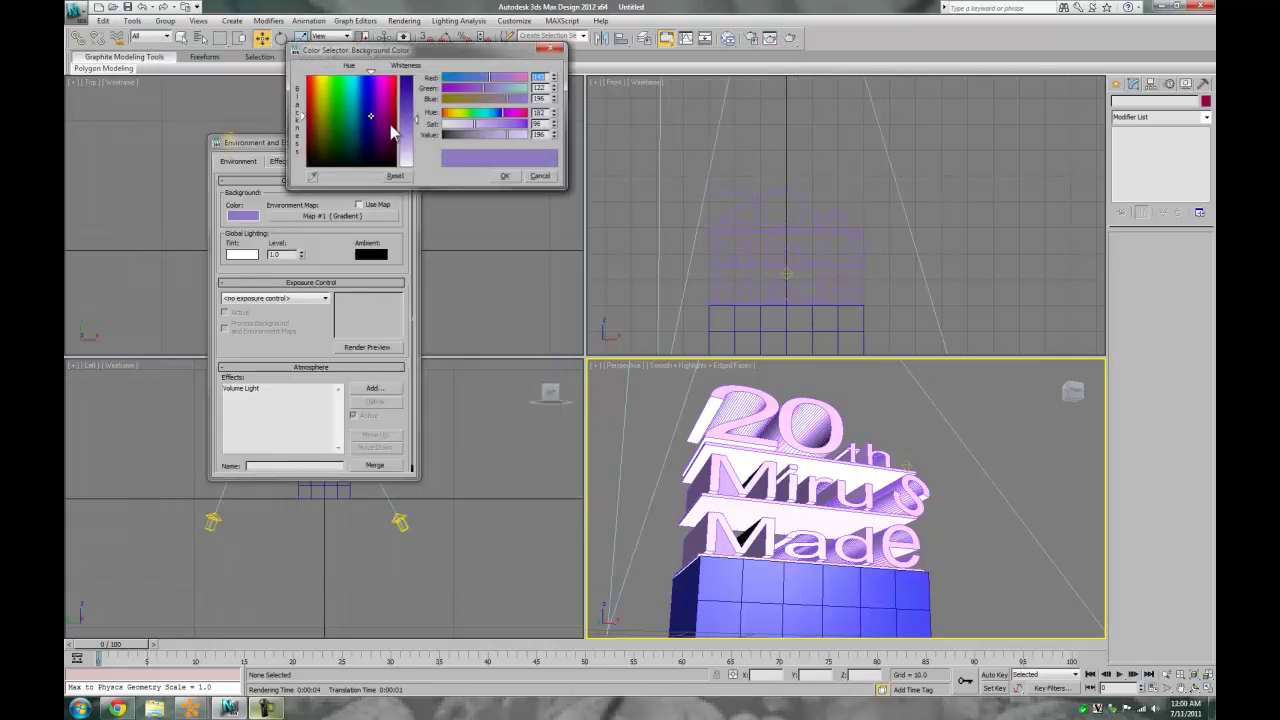
pyautogui.click(388, 138)
pyautogui.click(504, 175)
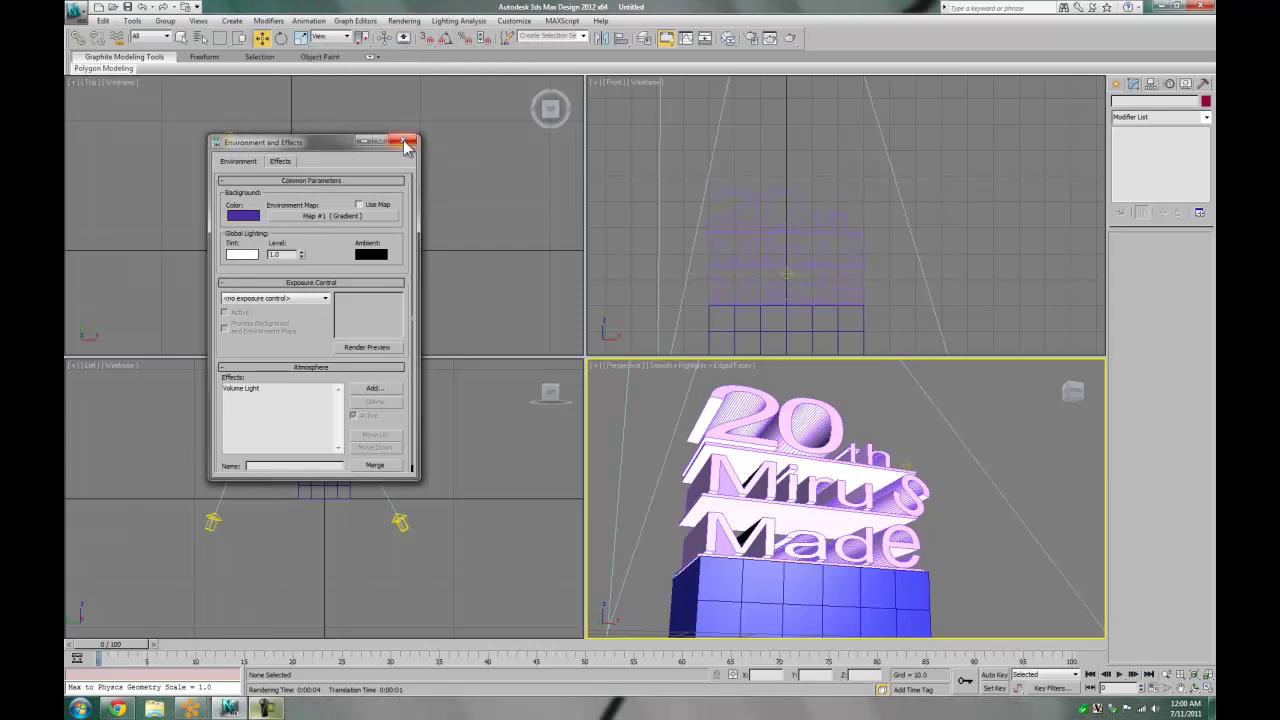
# Step: Close the environment settings and render the Perspective view with the deeper purple background
pyautogui.click(404, 142)
pyautogui.click(404, 21)
pyautogui.click(420, 35)
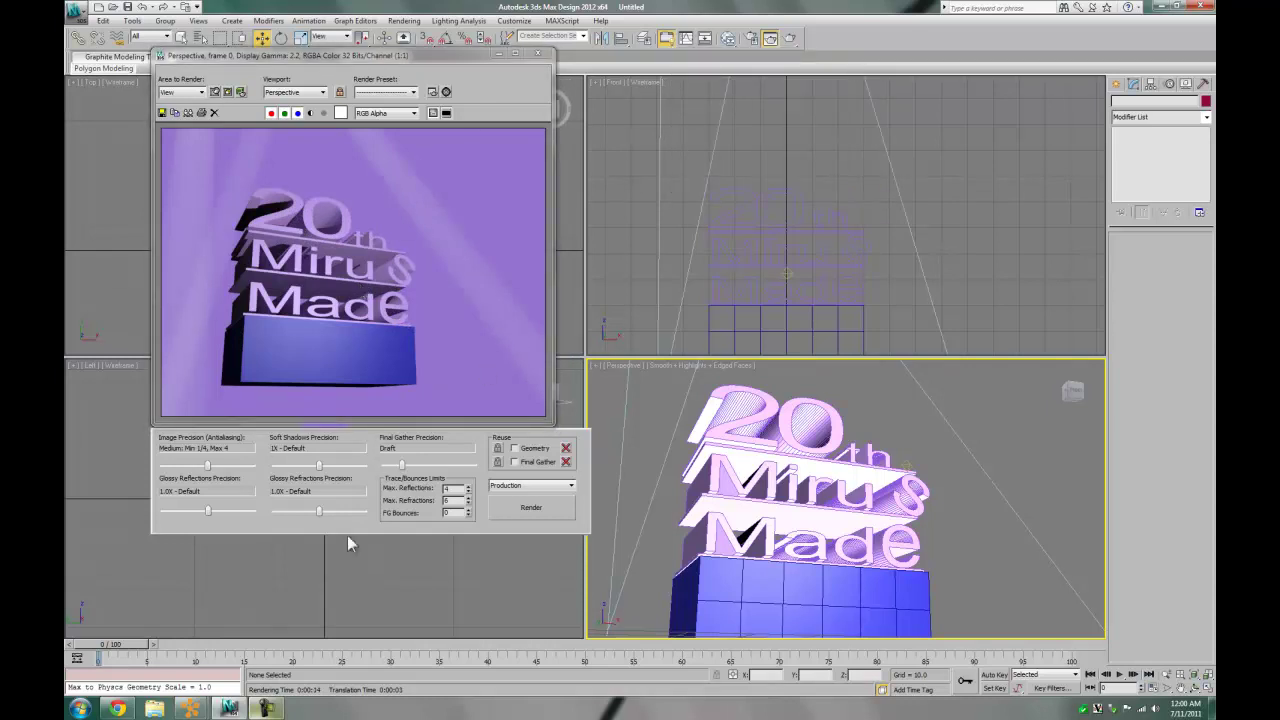
pyautogui.click(263, 708)
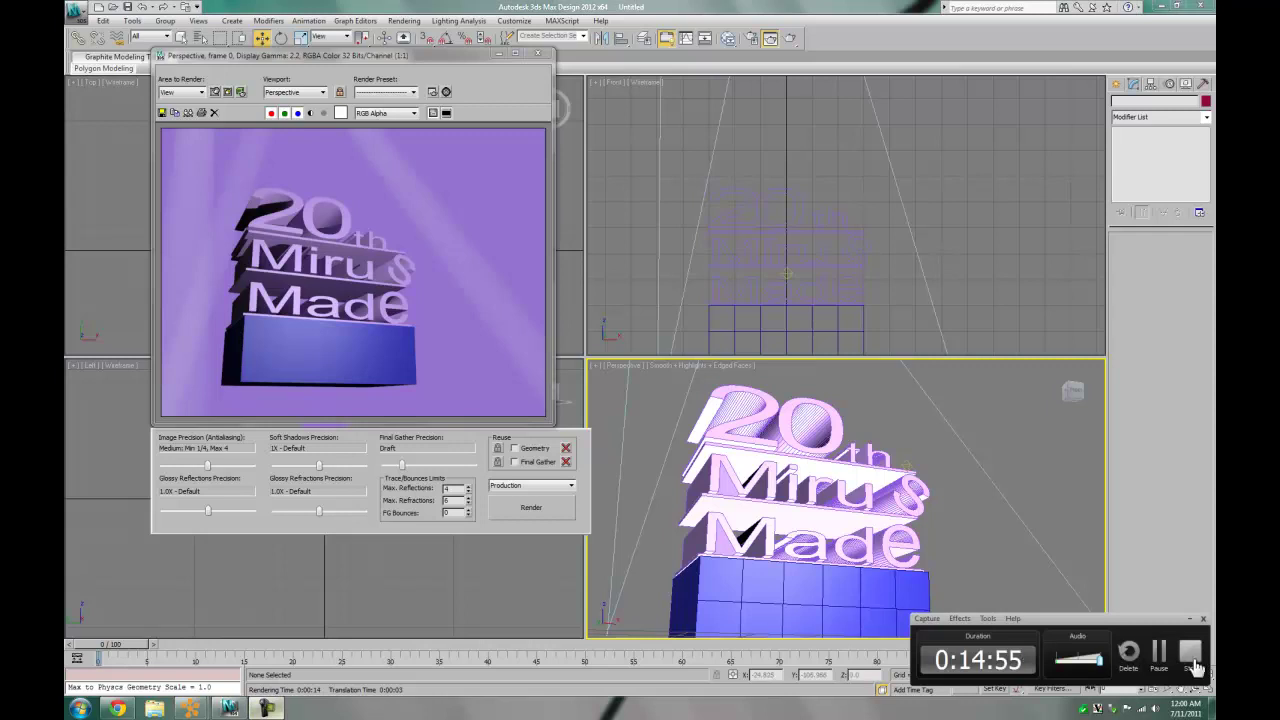